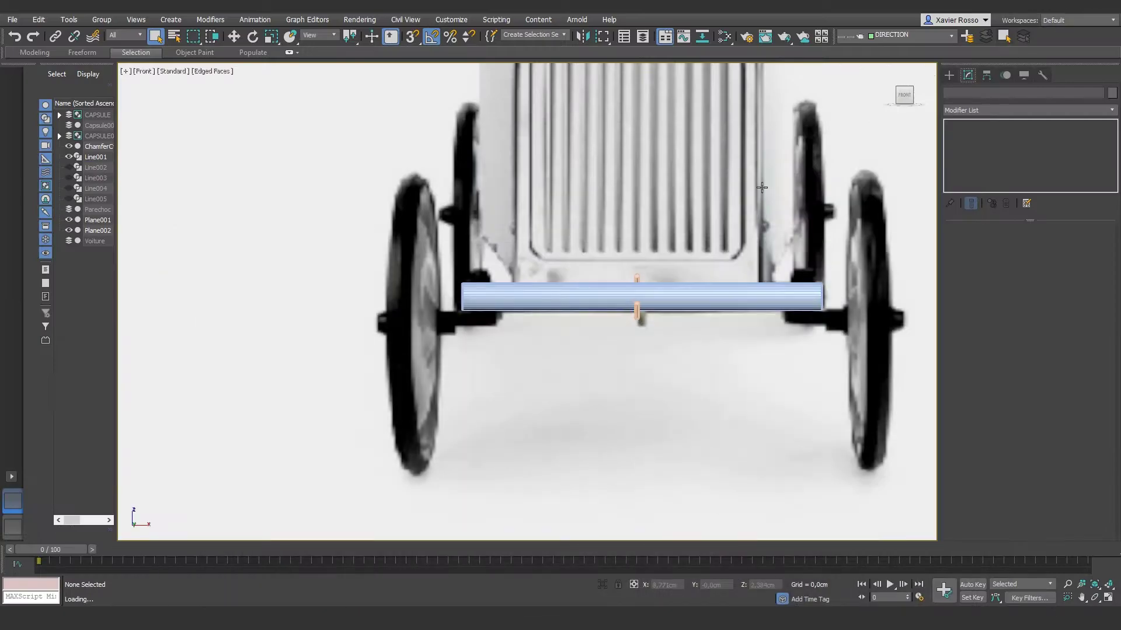
Draw a three-point open line, Line006, from the wheel to just under the handle's end.
scroll(444, 333, up, 5)
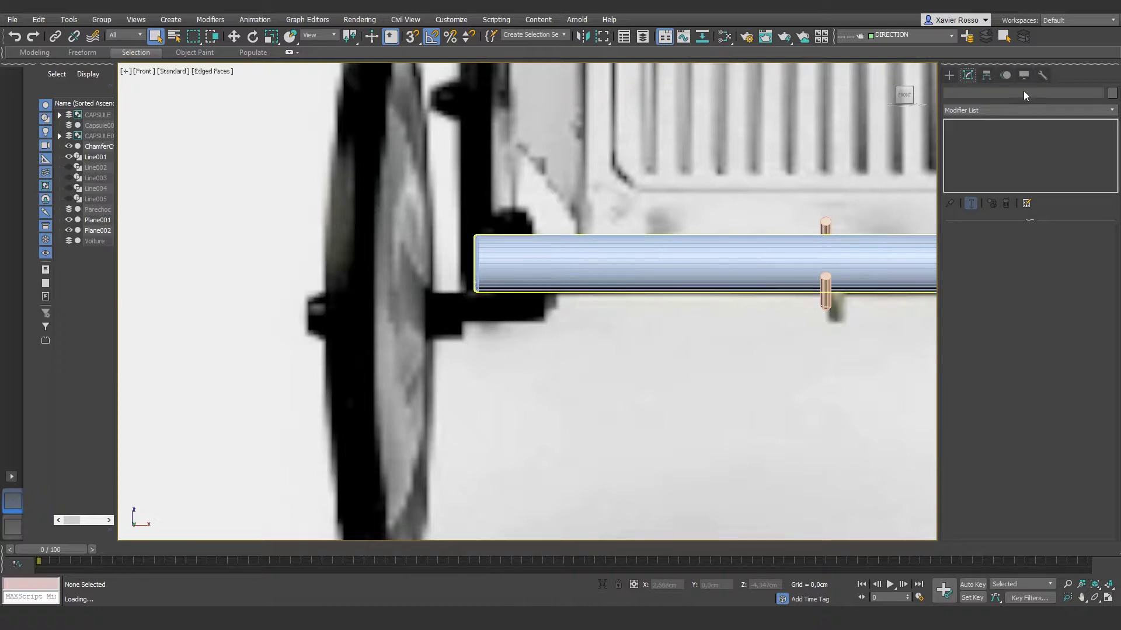
click(946, 74)
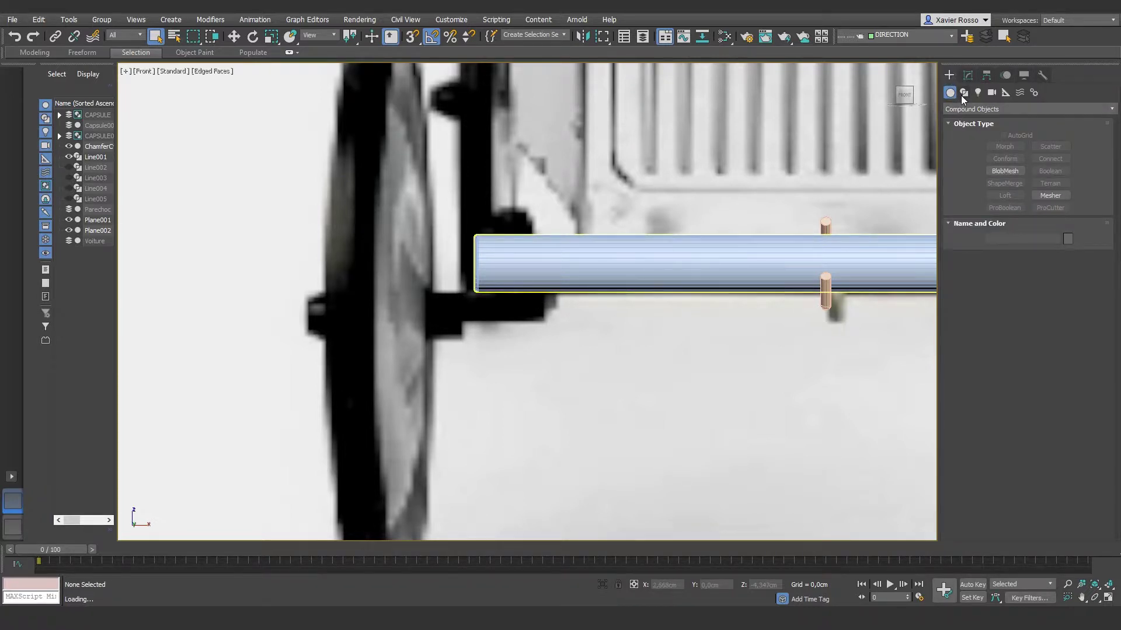
click(960, 96)
click(1002, 155)
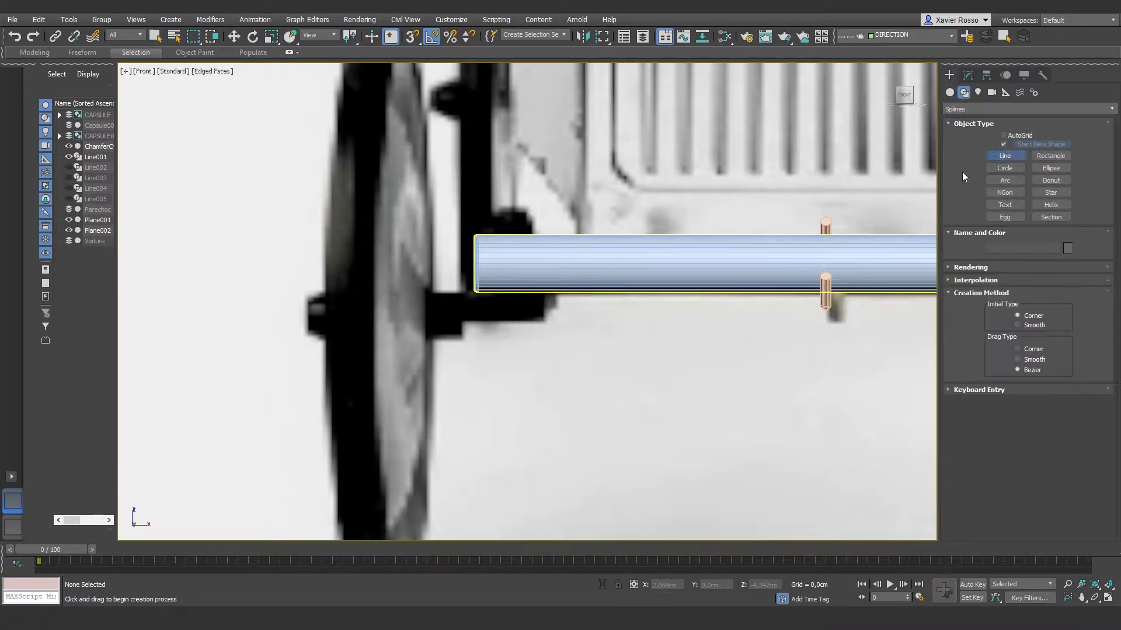
click(308, 316)
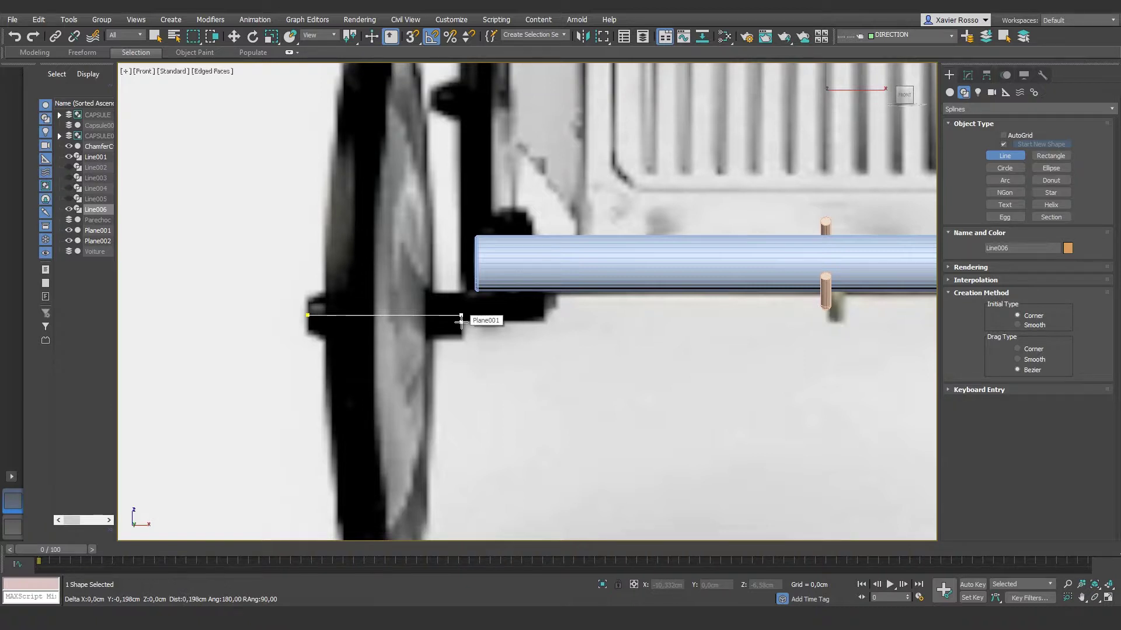
click(461, 321)
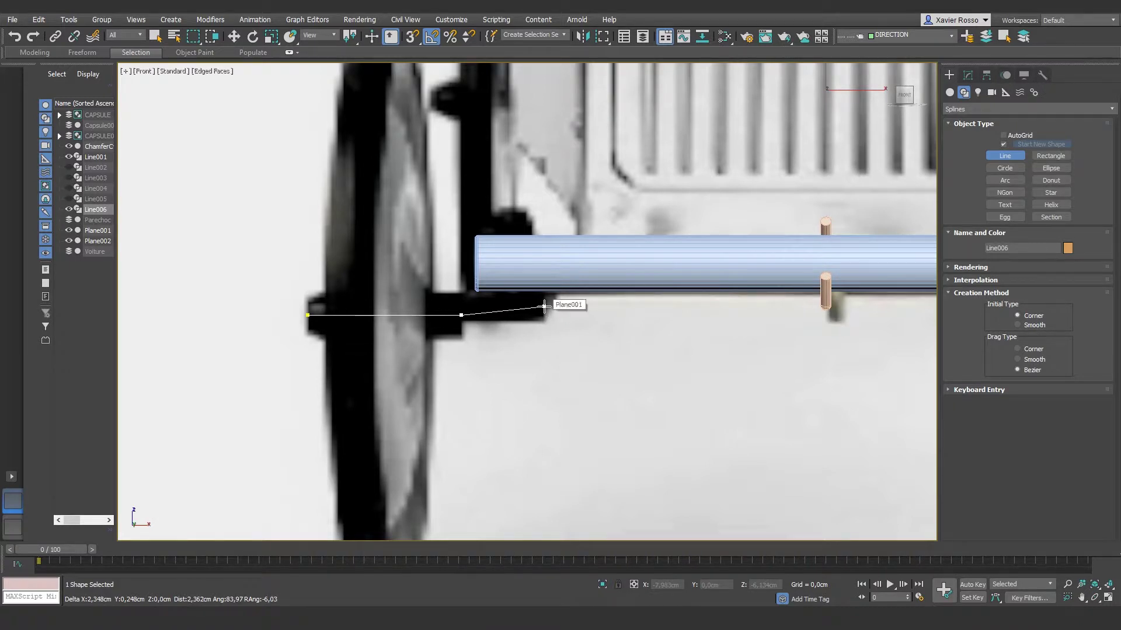
click(544, 307)
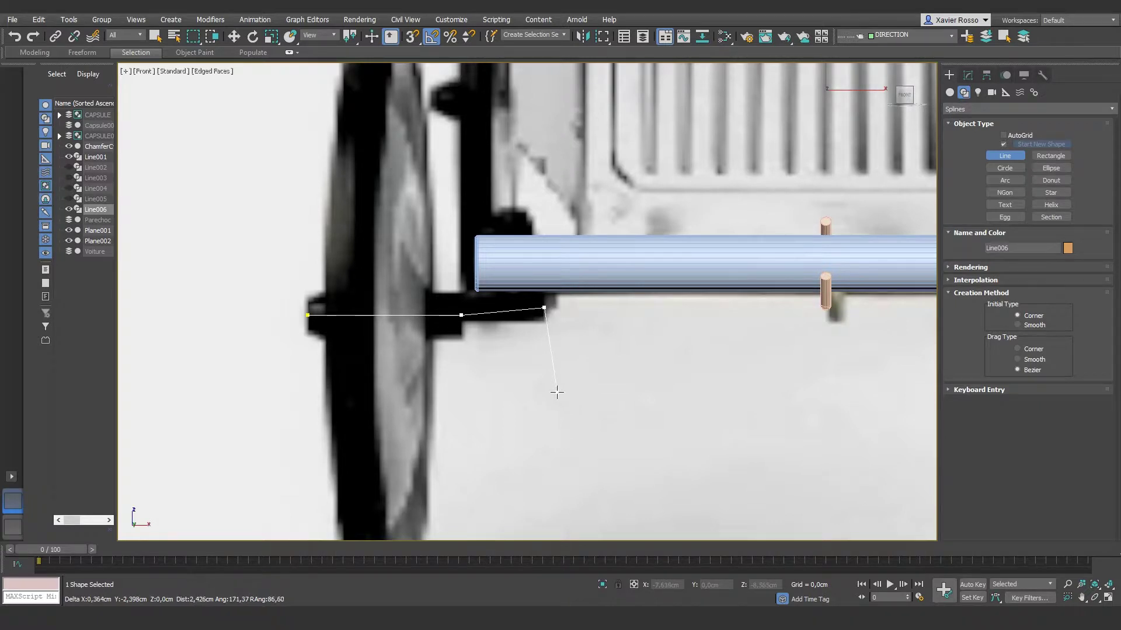
right_click(556, 391)
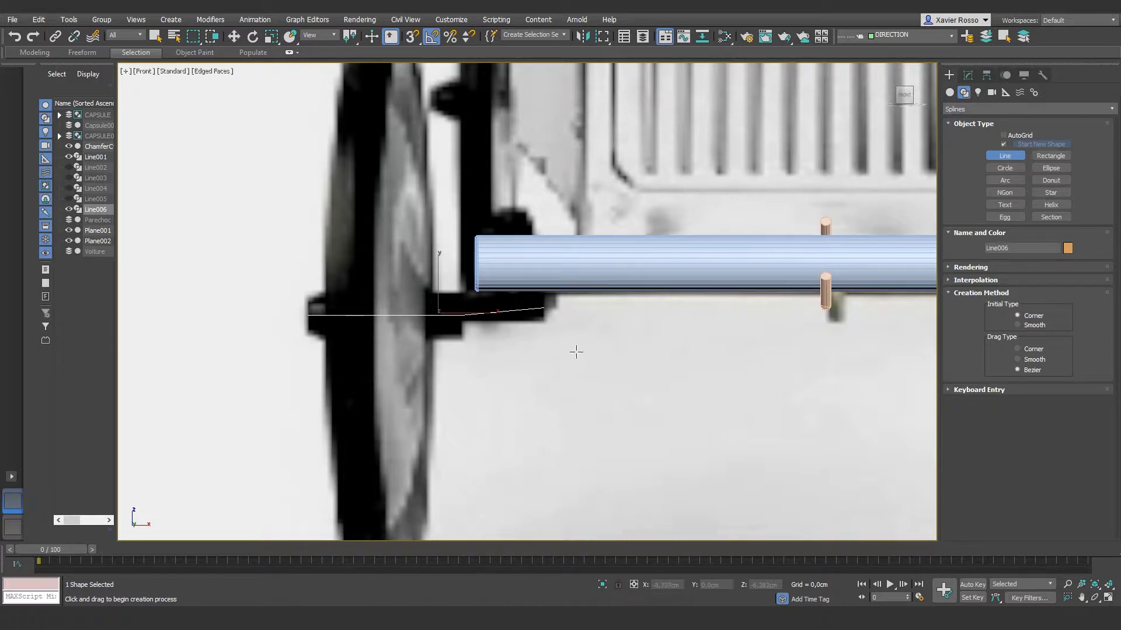
Draw two circles by the wheel with radii 0,4cm and 0,75cm.
click(1005, 168)
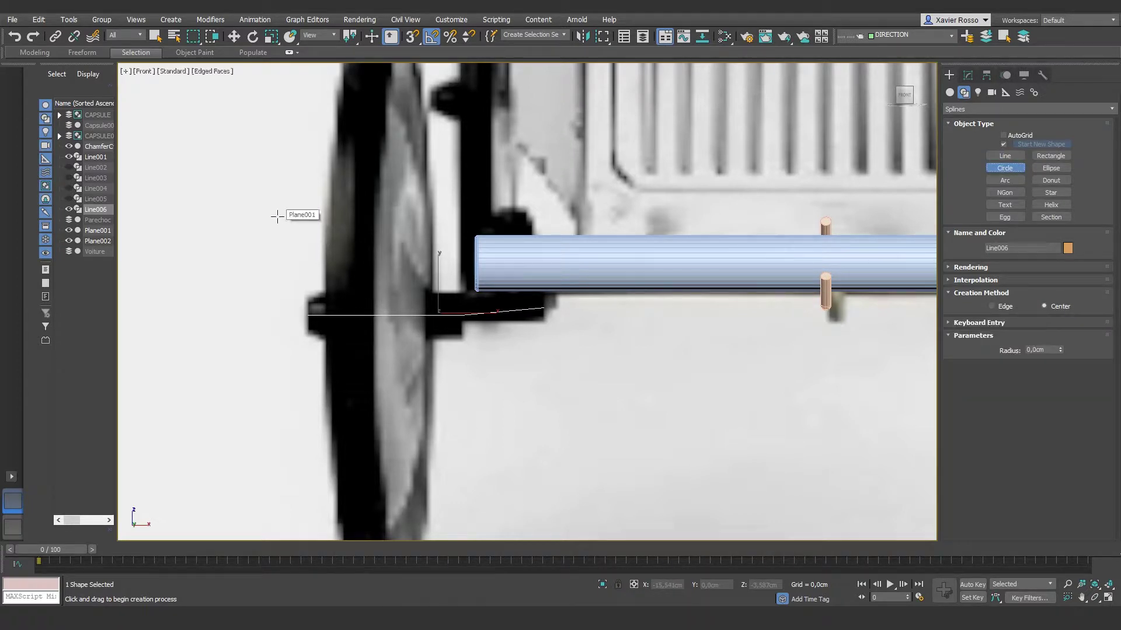
drag(278, 215, 282, 216)
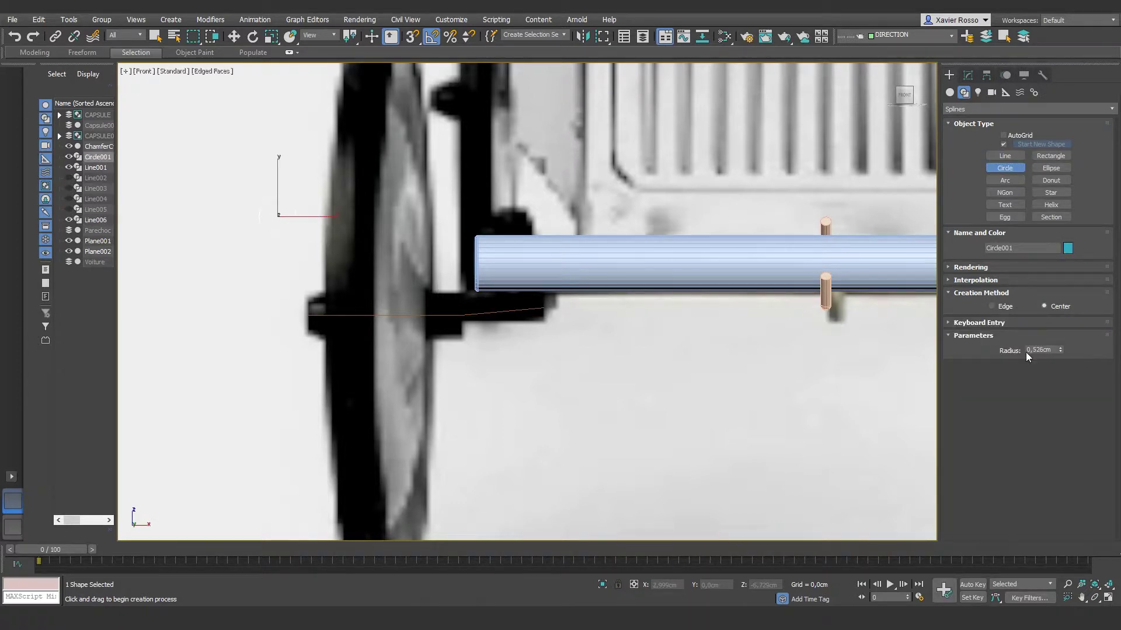
drag(1033, 350, 1100, 350)
text(0,4)
key(Return)
drag(325, 170, 350, 171)
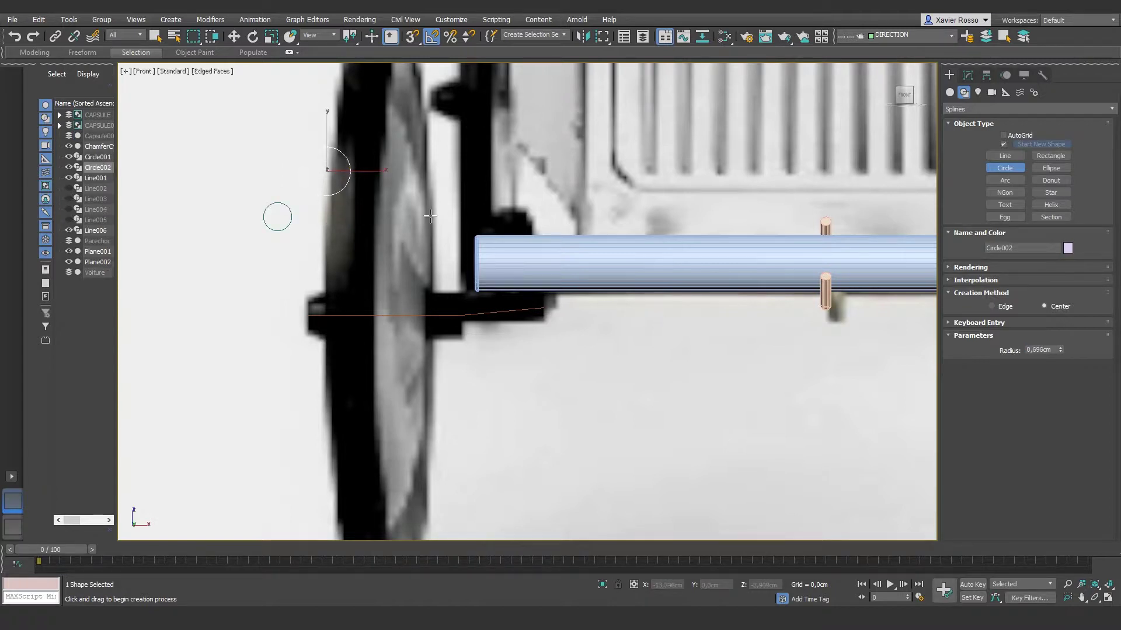
drag(1034, 350, 1067, 350)
text(5)
key(Return)
Add a third circle near the wheel hub with radius 0,6cm.
drag(326, 374, 337, 391)
double_click(1040, 349)
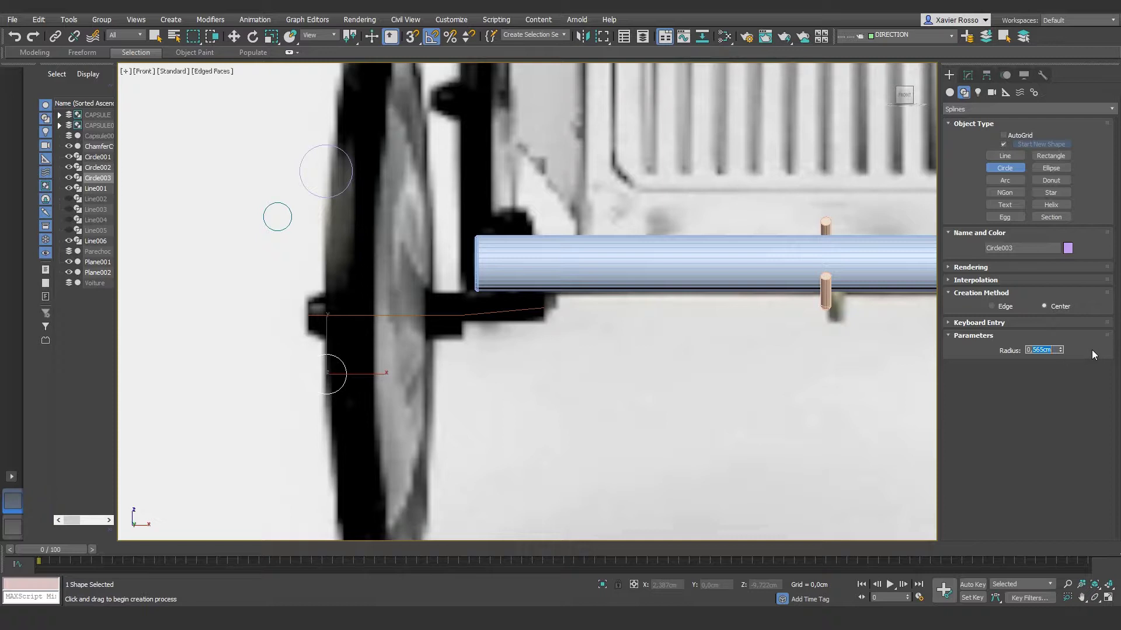
text(0,6)
key(Return)
key(w)
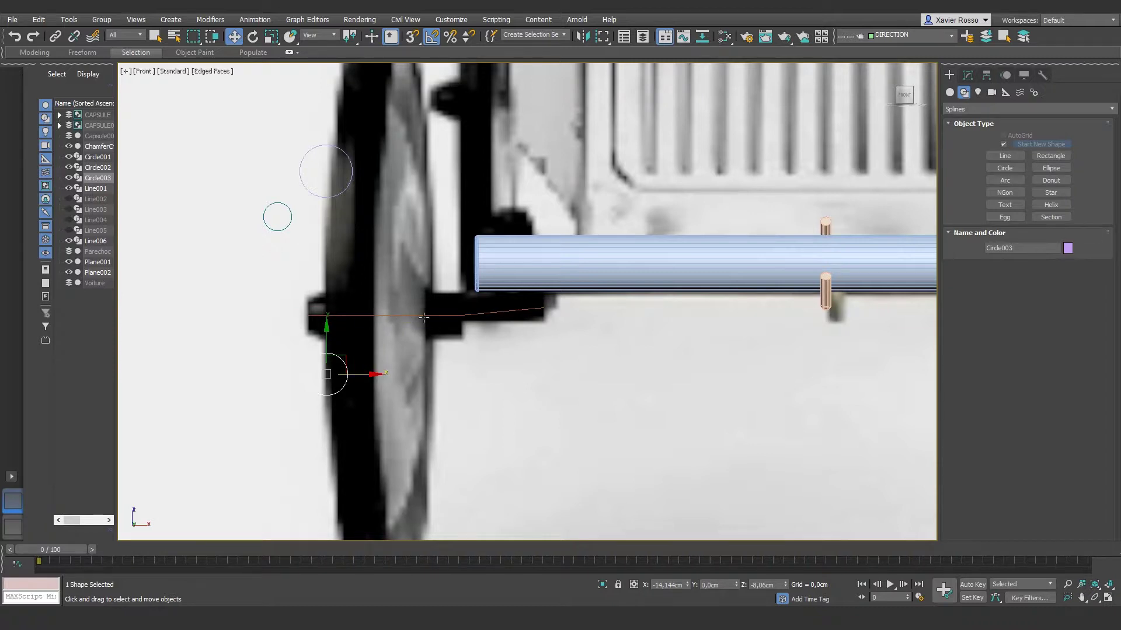
Clone the lower circle once to the right and draw a 0,9cm circle above the row.
shift+drag(362, 377, 457, 378)
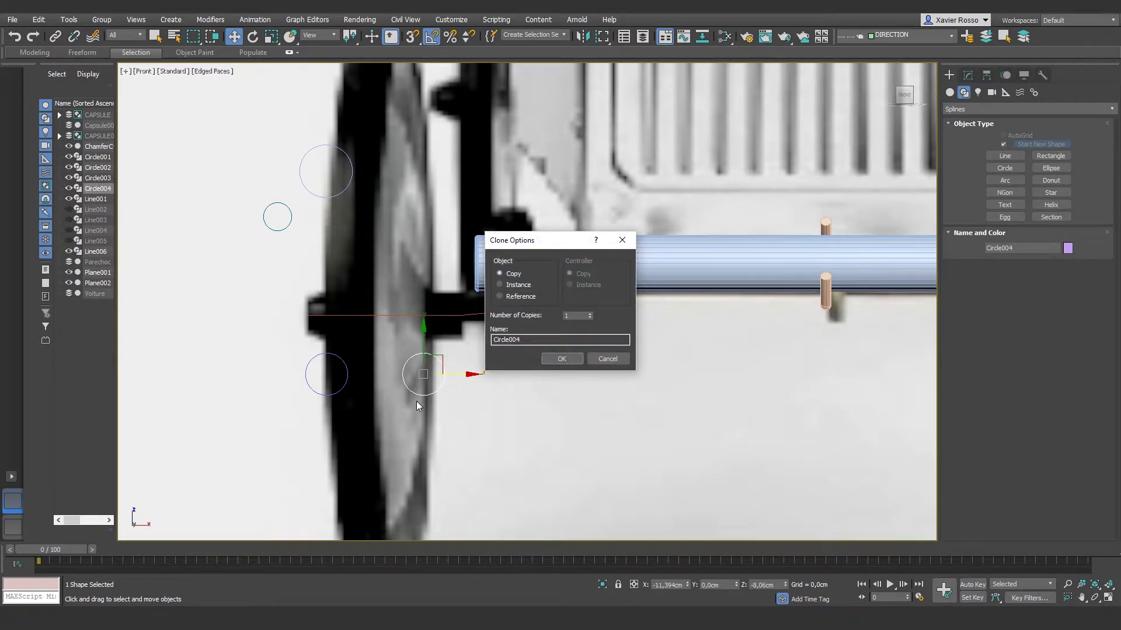
click(569, 360)
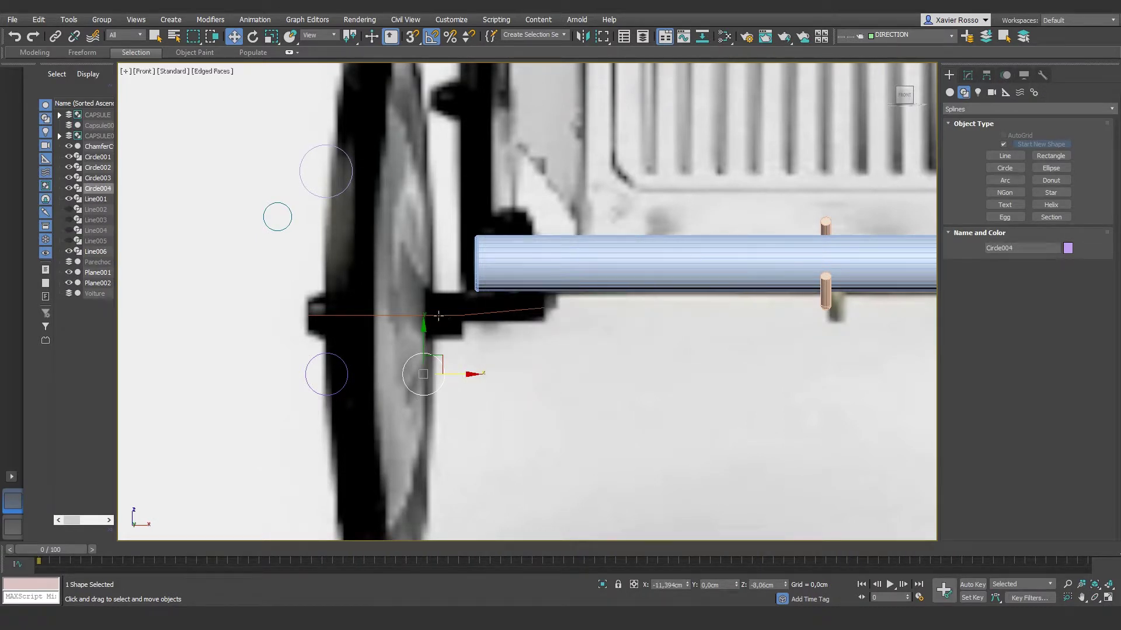
click(1004, 169)
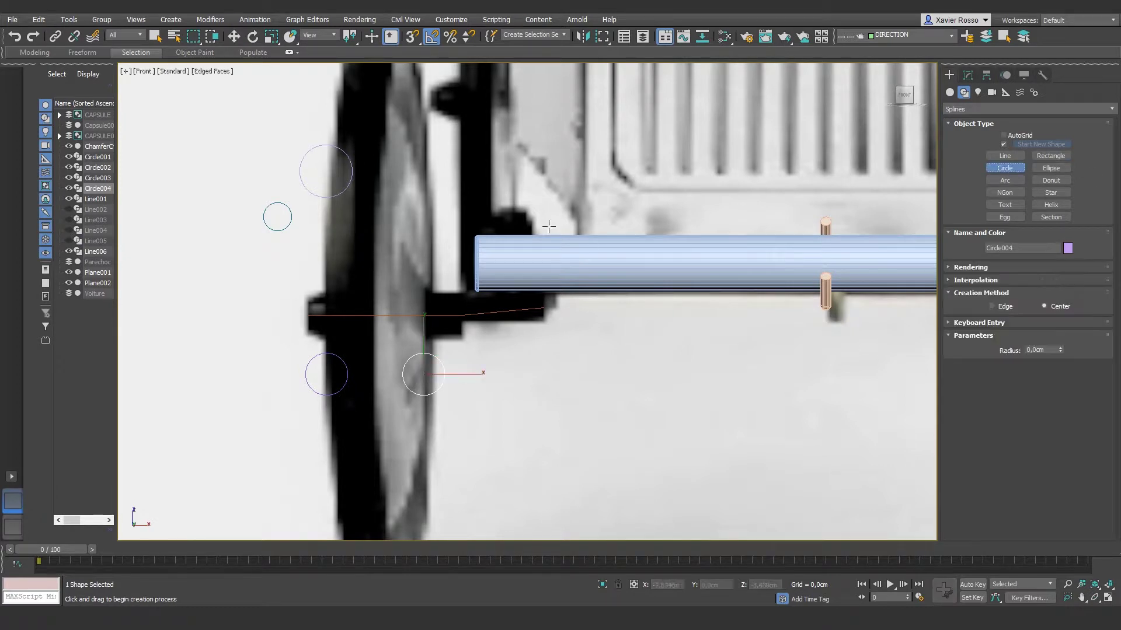
drag(419, 200, 447, 207)
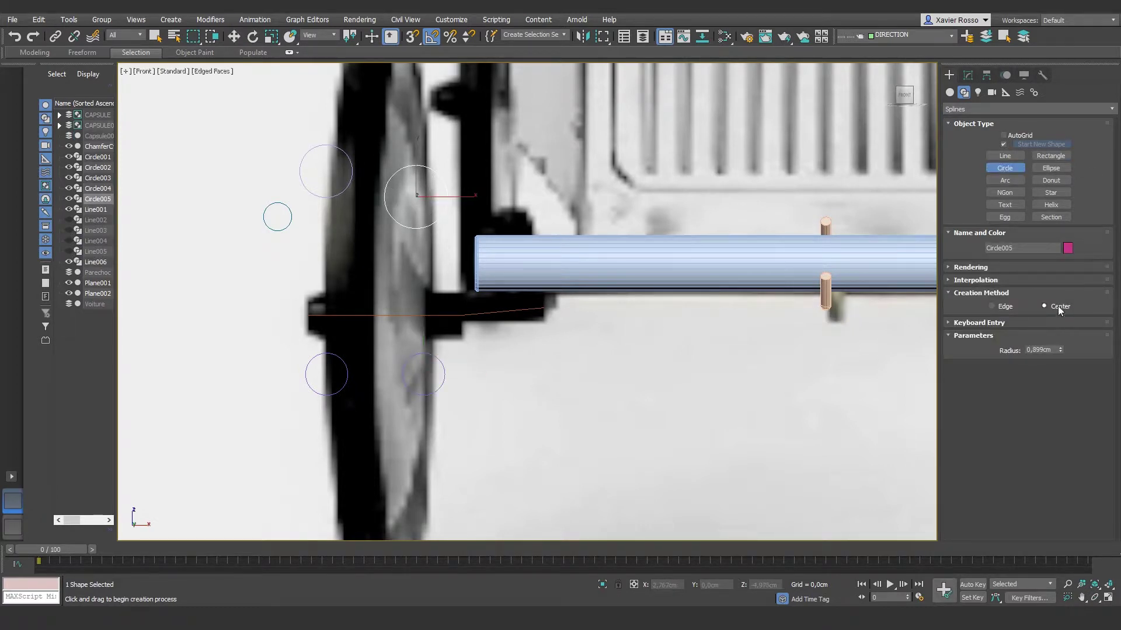
double_click(1034, 348)
text(0,9)
key(Return)
key(w)
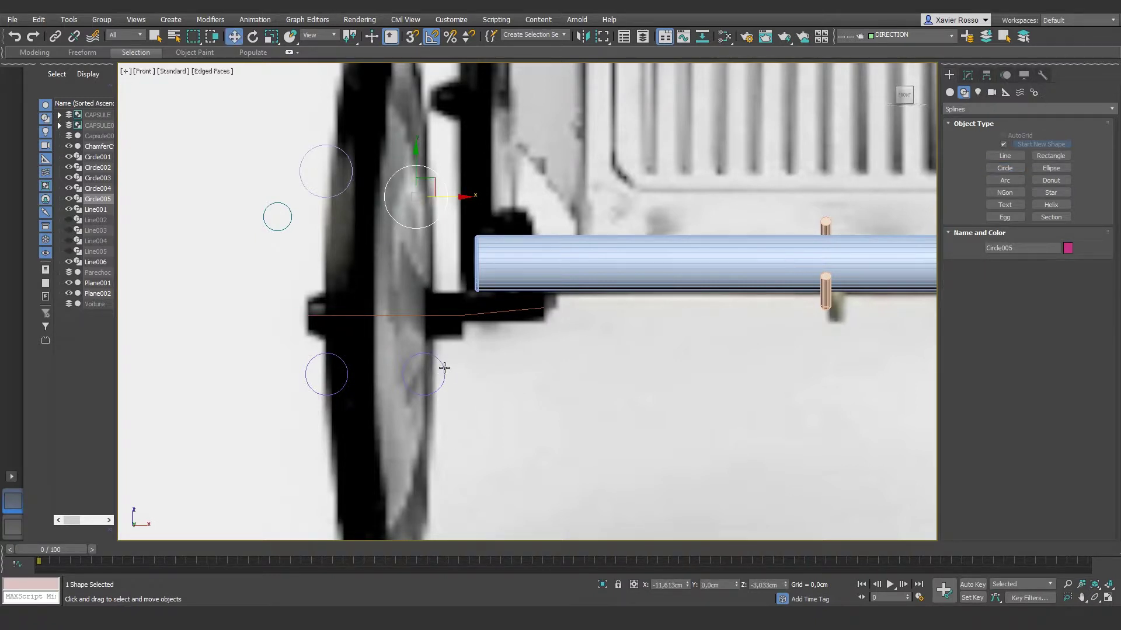
Clone the copied circle twice more to the right to extend the row.
click(444, 367)
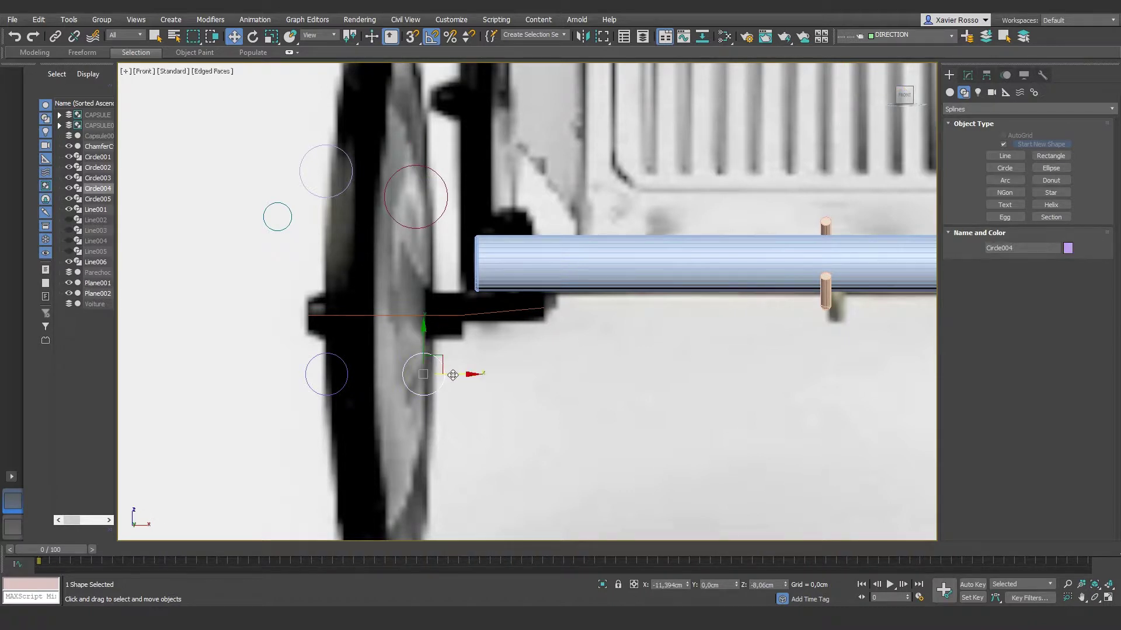
shift+drag(453, 376, 499, 377)
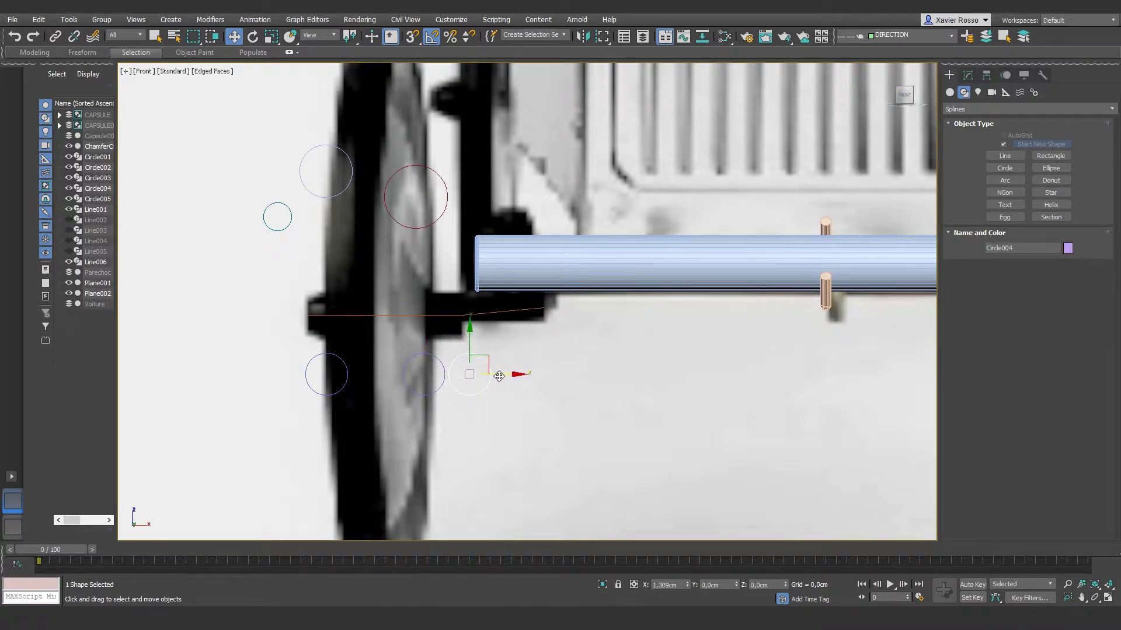
shift+drag(499, 376, 499, 377)
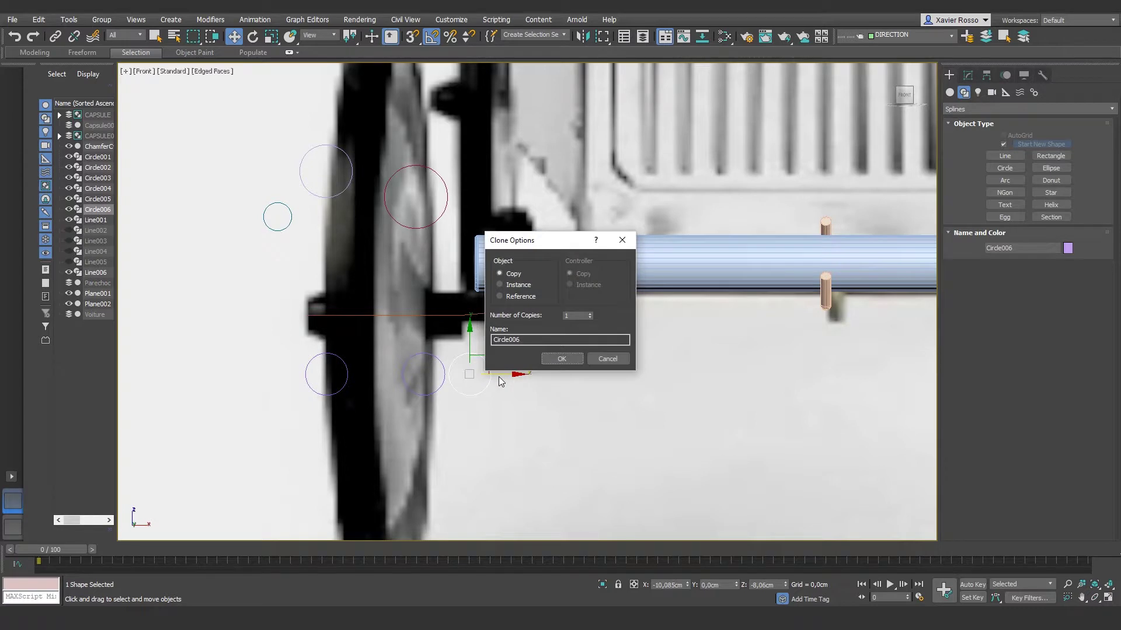
click(590, 314)
click(560, 359)
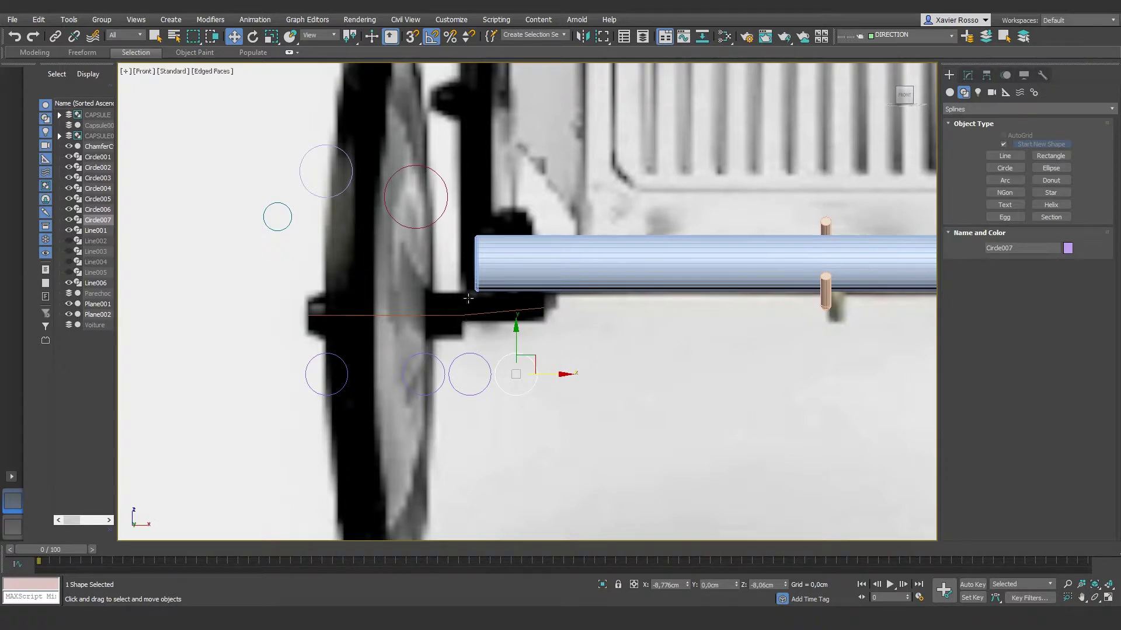
Draw a 0,4cm × 0,8cm rectangle with 0,05 corner radius right of the circles.
click(1051, 156)
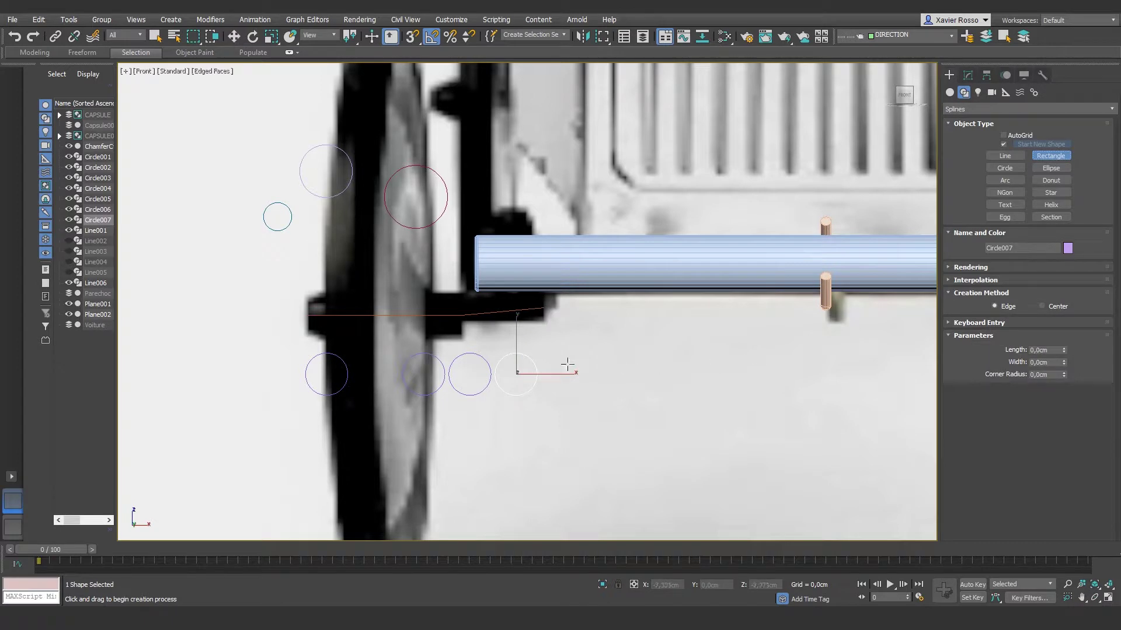
drag(560, 354, 599, 379)
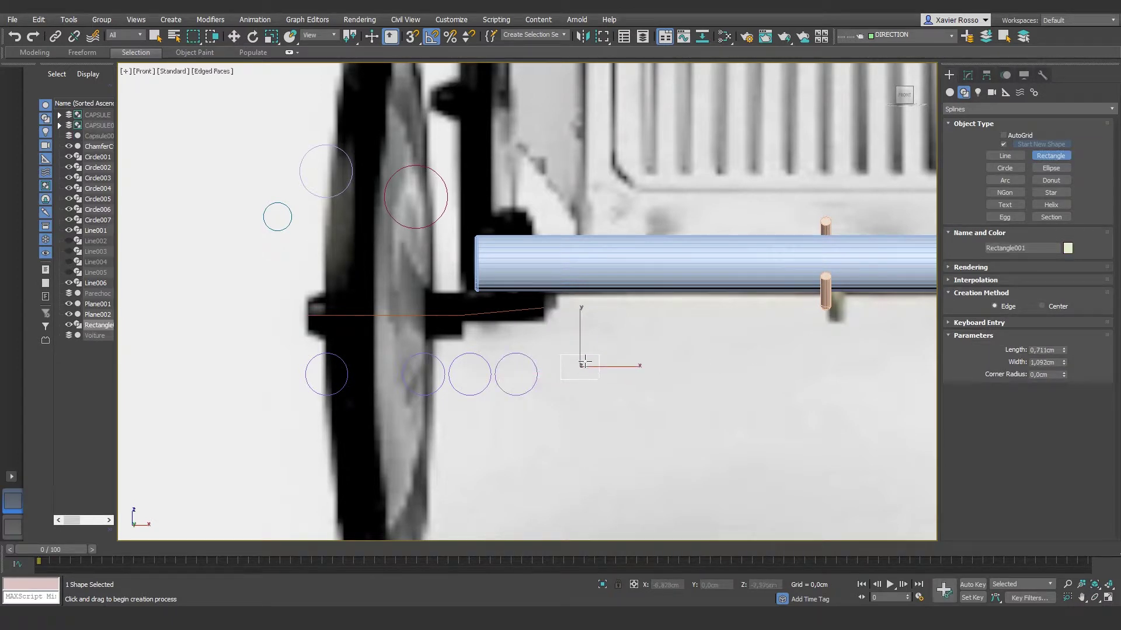
double_click(1046, 348)
text(0,4)
key(Return)
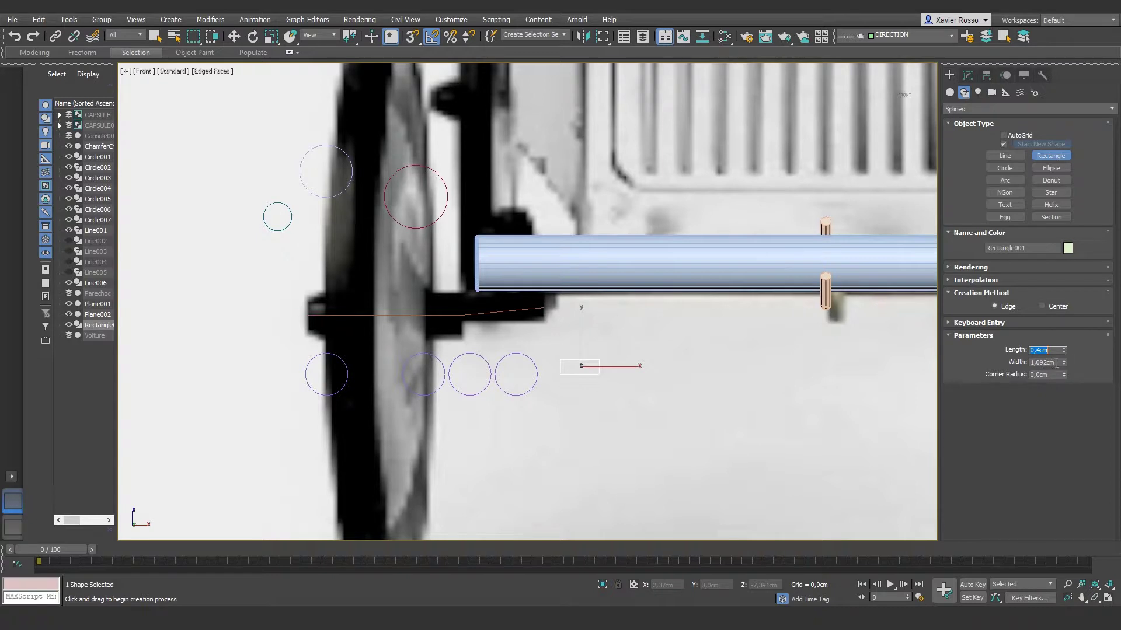
key(Tab)
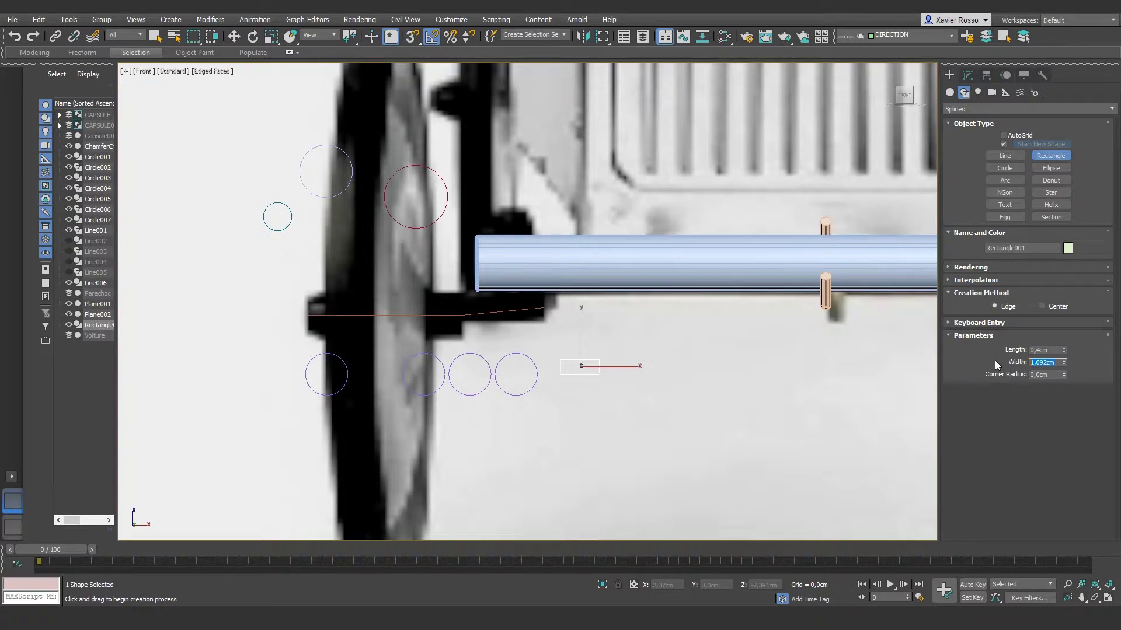
text(0,8cm)
scroll(574, 364, up, 2)
scroll(566, 362, up, 2)
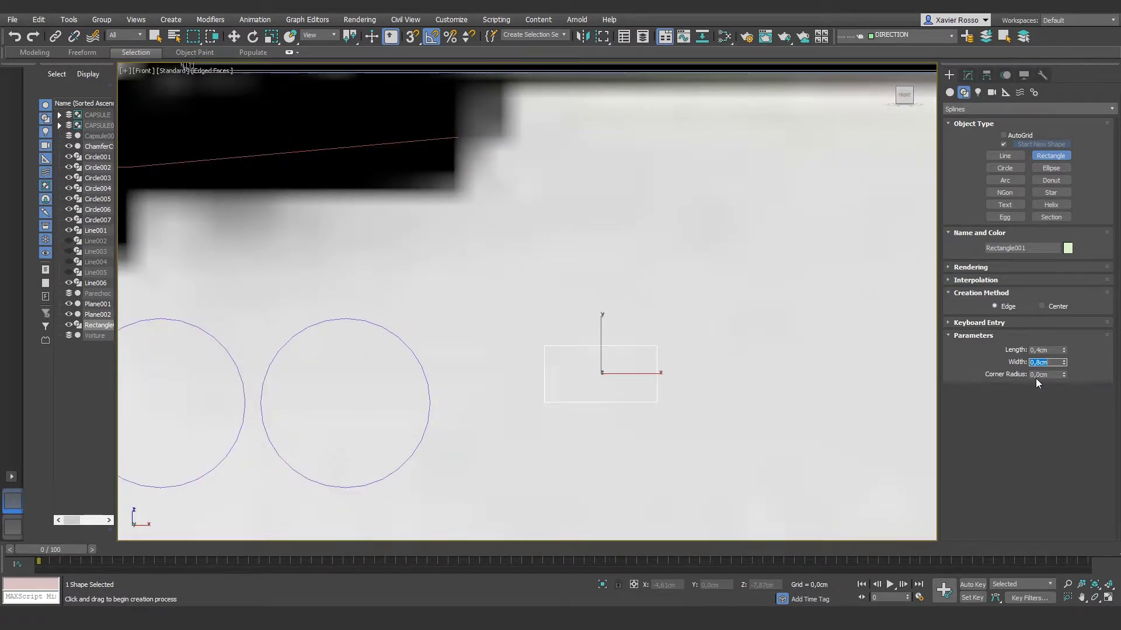
key(Tab)
text(0,05)
scroll(546, 352, up, 2)
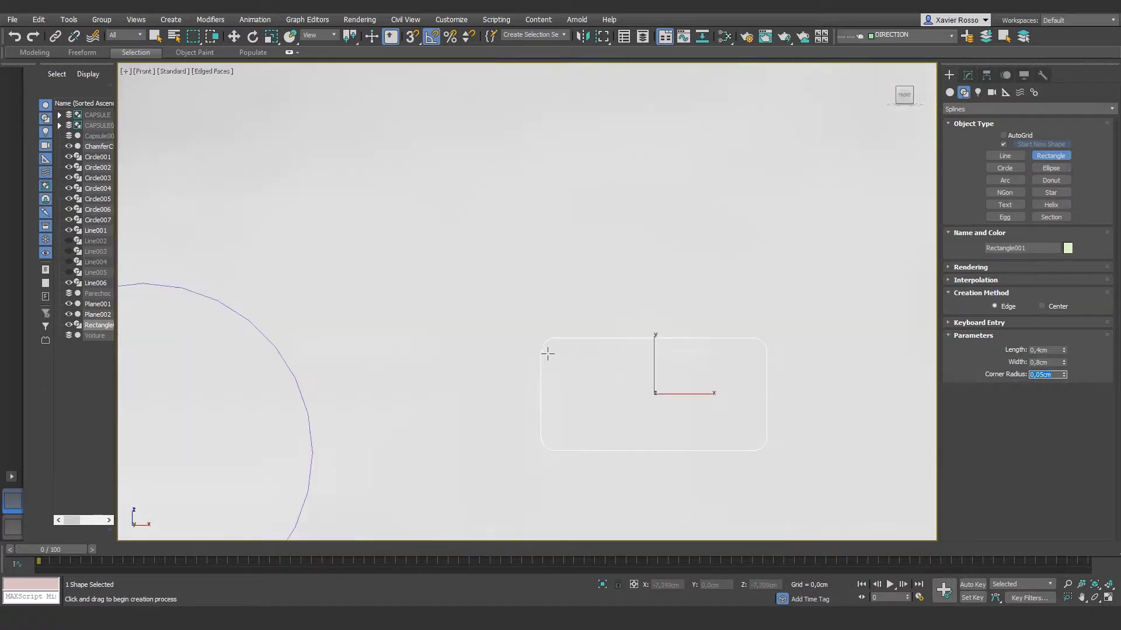
scroll(547, 352, down, 3)
scroll(548, 352, down, 2)
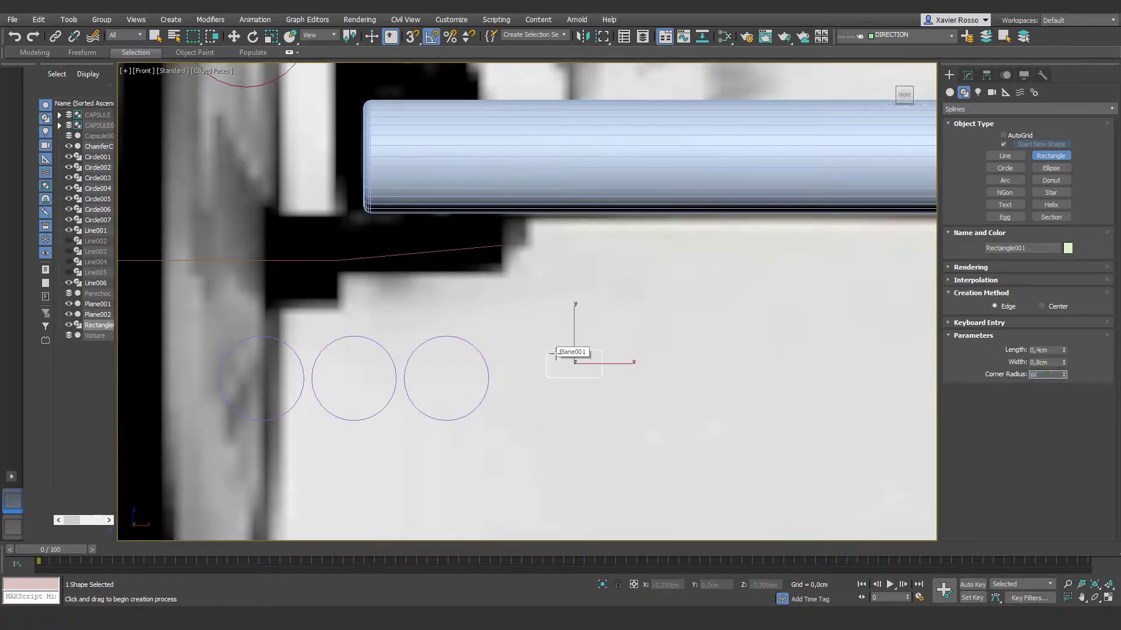
Place a copy of the rectangle, Rectangle002, just to its right.
key(w)
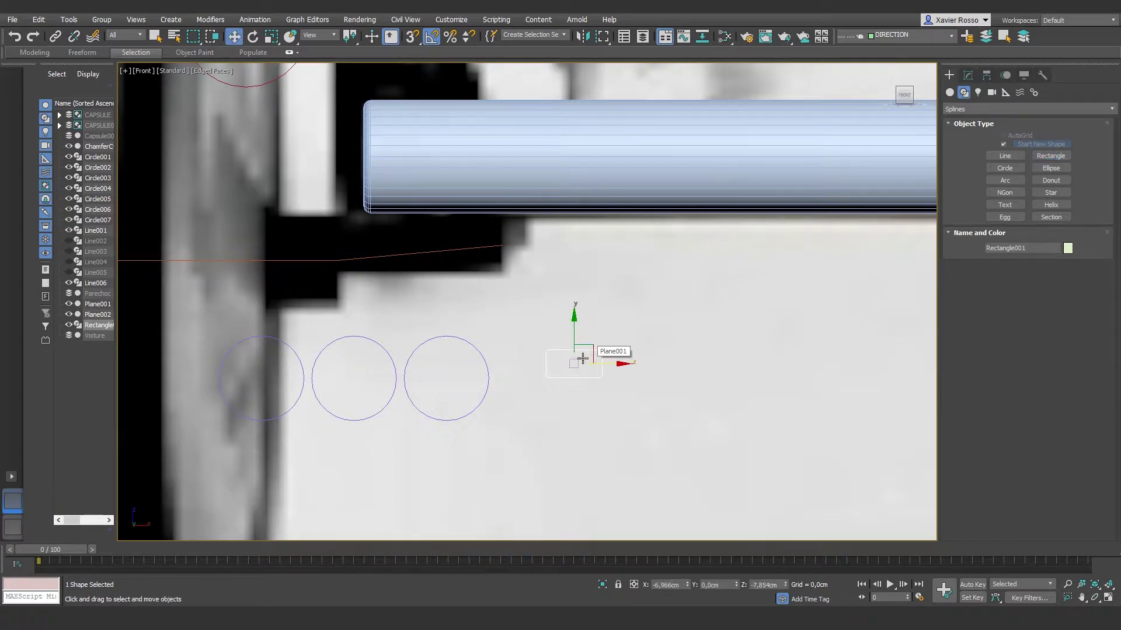
shift+drag(607, 364, 687, 371)
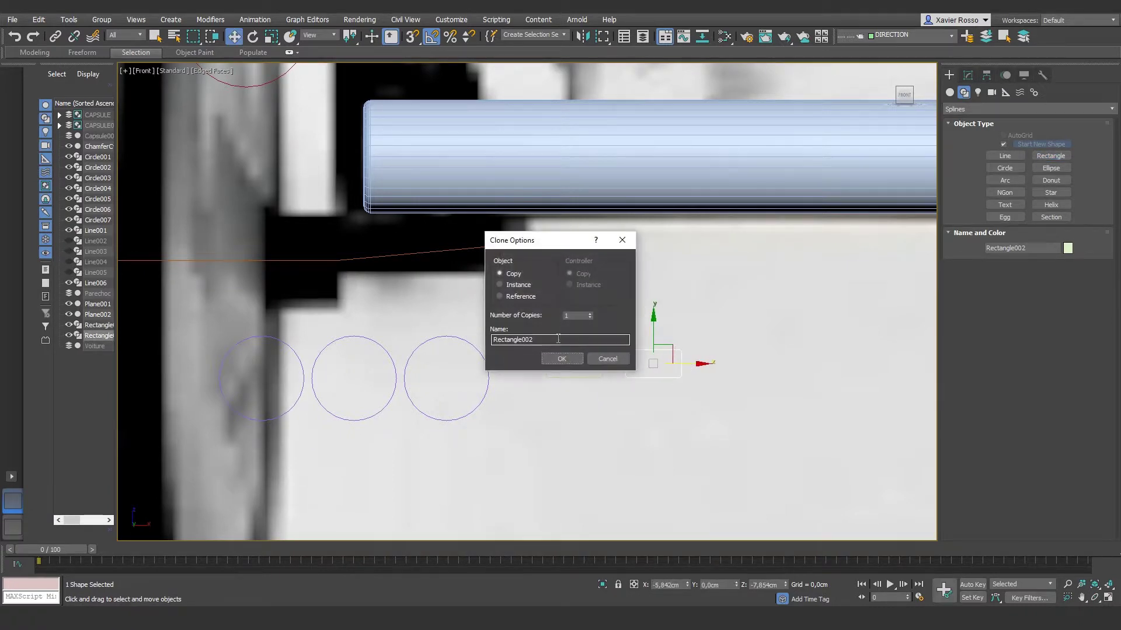
click(562, 357)
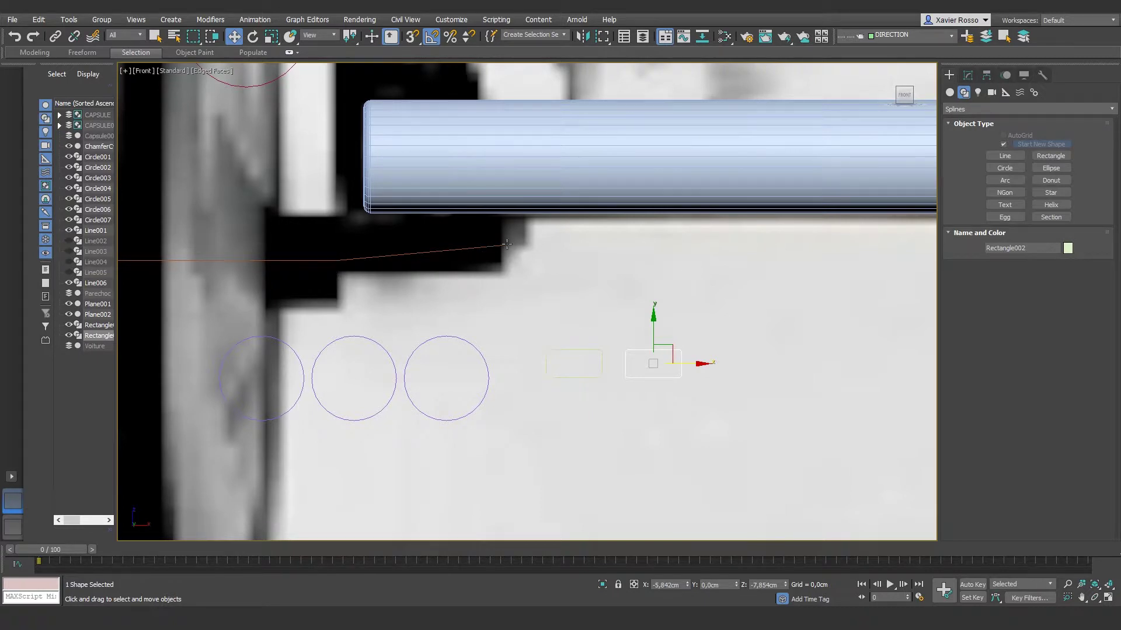
scroll(503, 317, down, 5)
scroll(503, 317, up, 3)
scroll(505, 317, down, 1)
scroll(508, 318, down, 2)
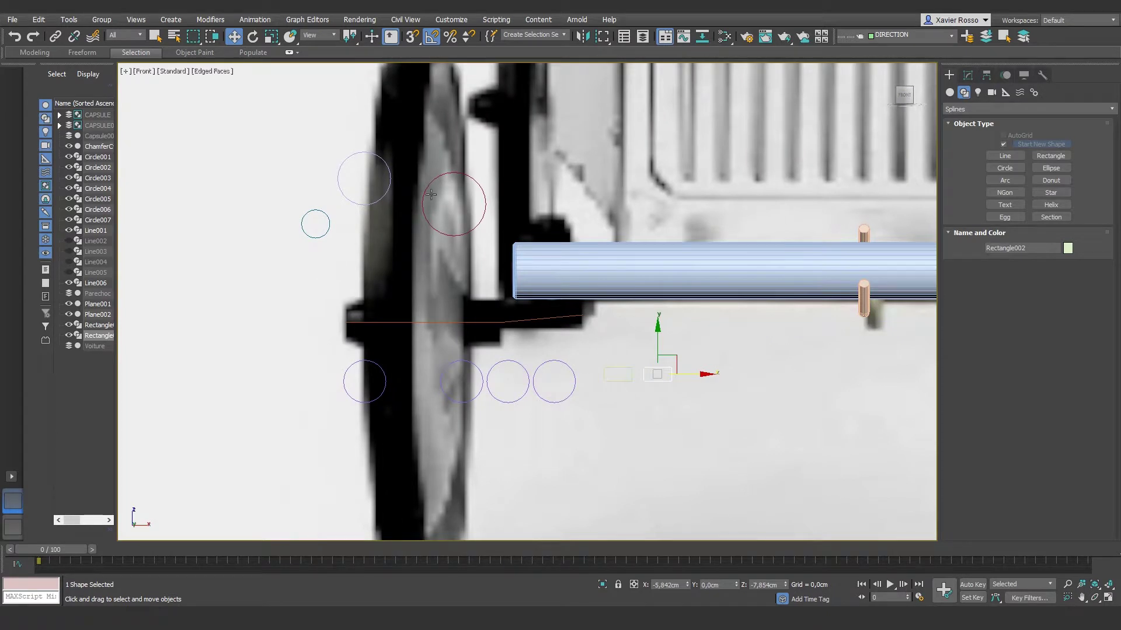
Isolate the circles, path line and rectangles, leaving out the cylinder and plane.
click(155, 36)
drag(199, 112, 757, 500)
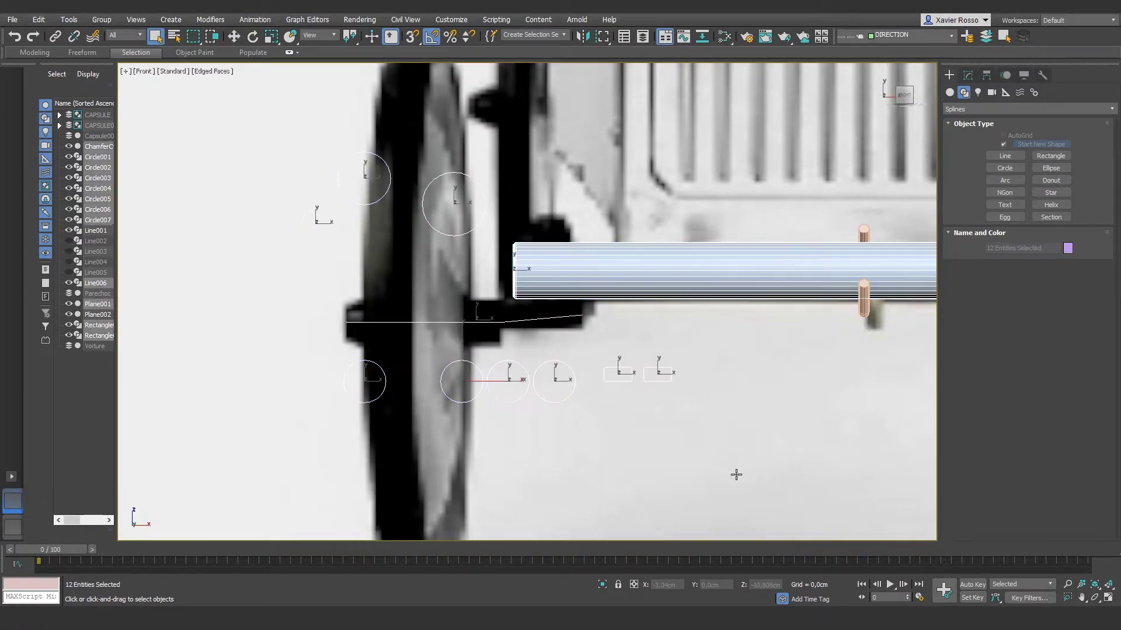
alt+click(747, 257)
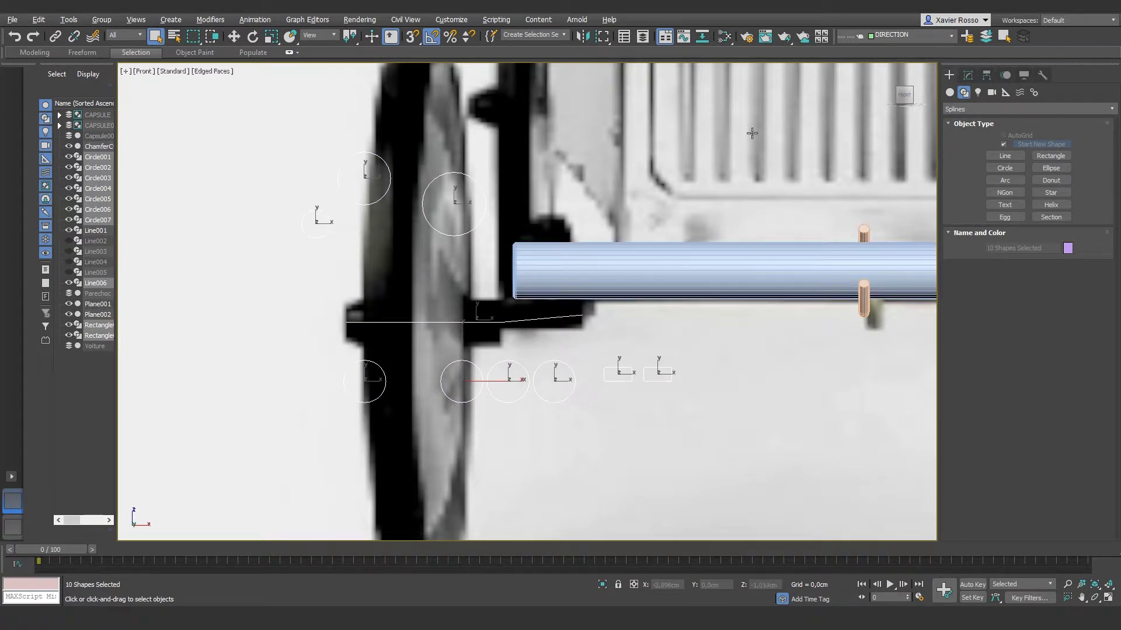
click(603, 587)
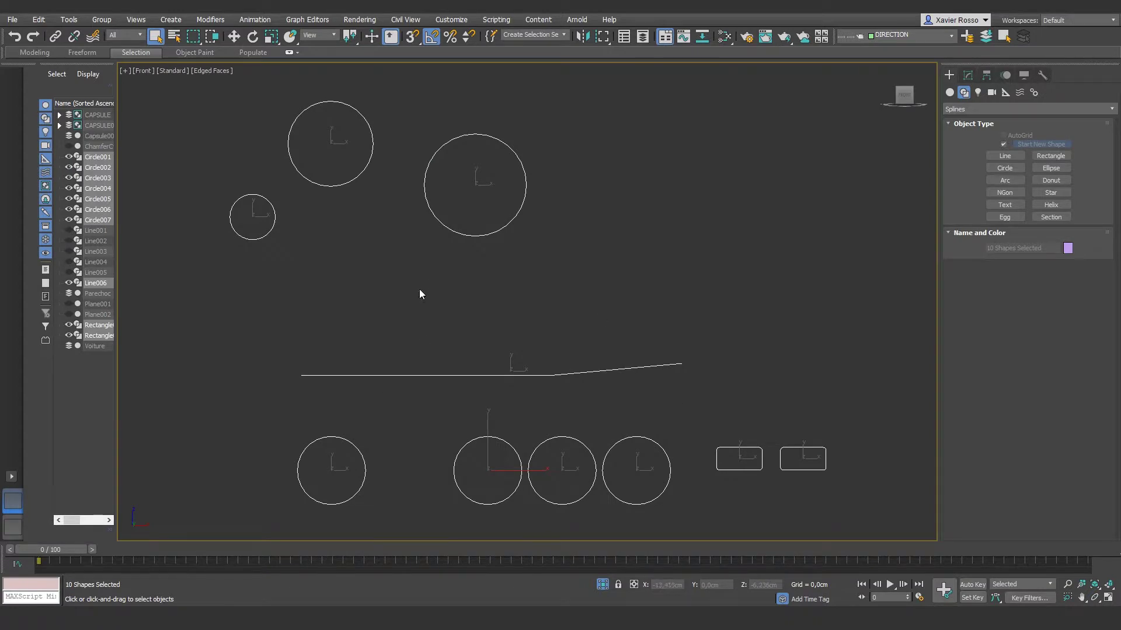
Select the path line Line006 and bring up the geometry category list.
click(638, 309)
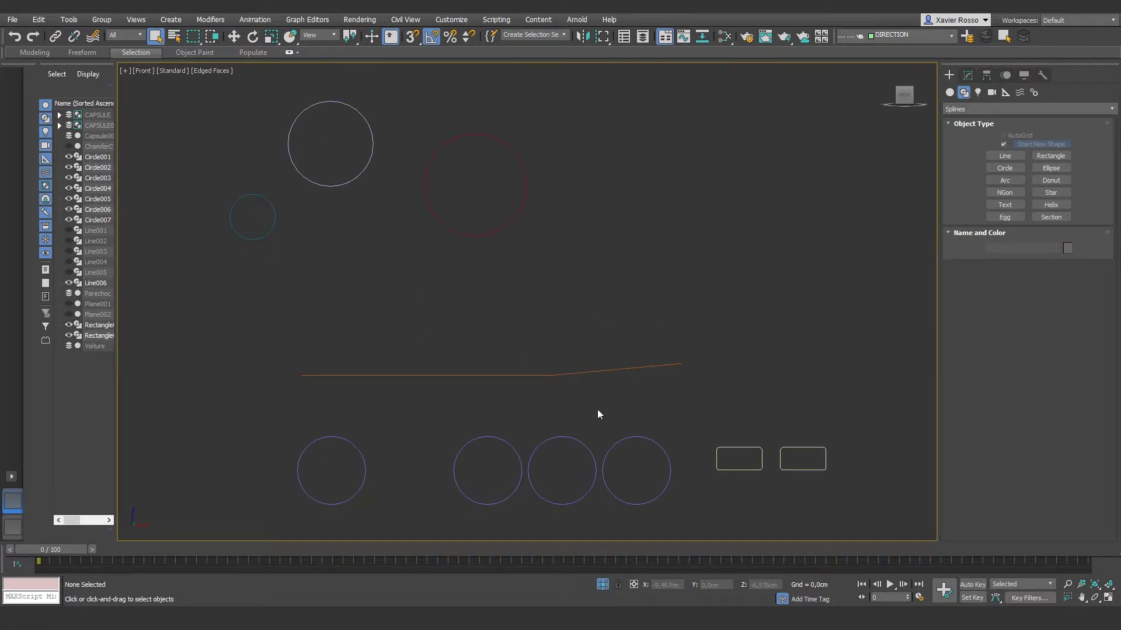
drag(642, 294, 503, 389)
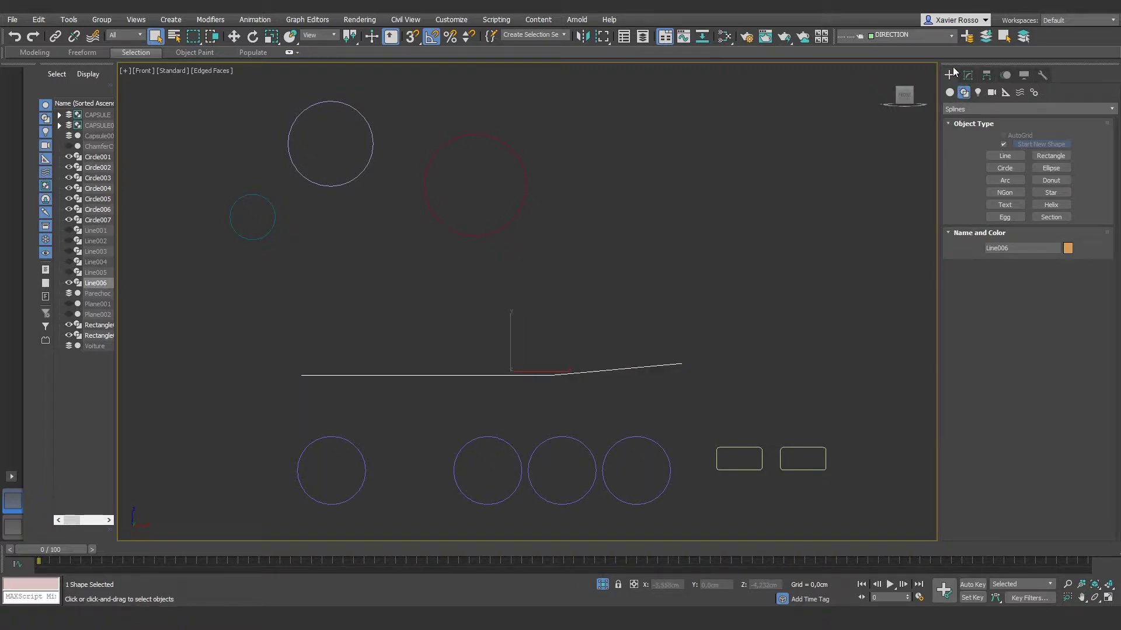
click(950, 92)
click(956, 111)
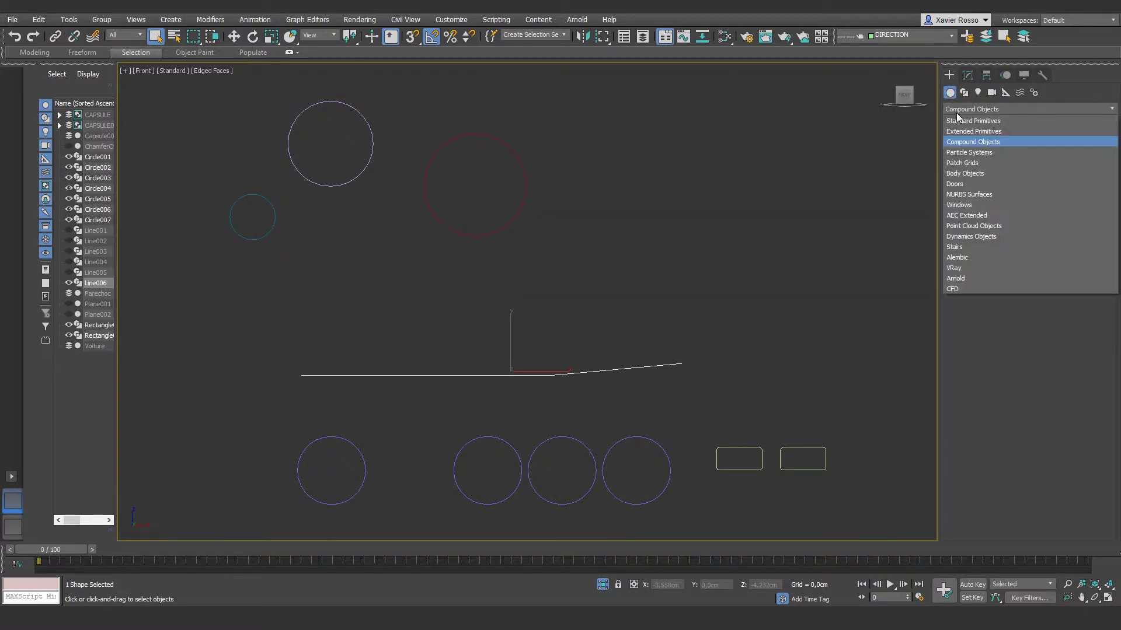
Create a Compound Objects Loft along Line006 using Circle001 as the cross-section.
click(973, 141)
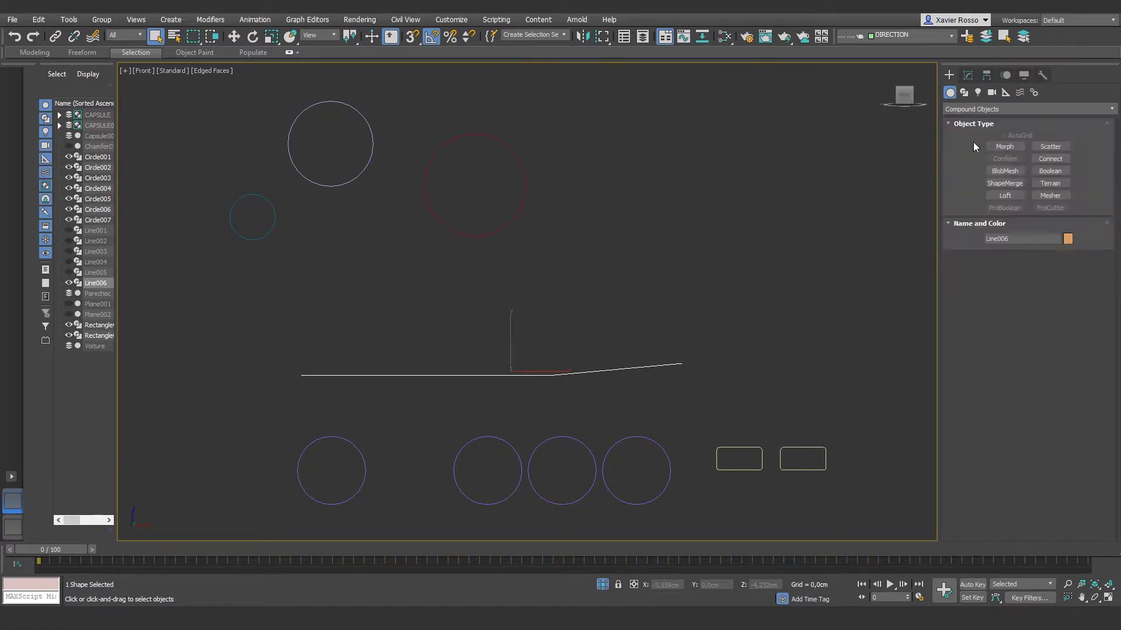
click(1000, 193)
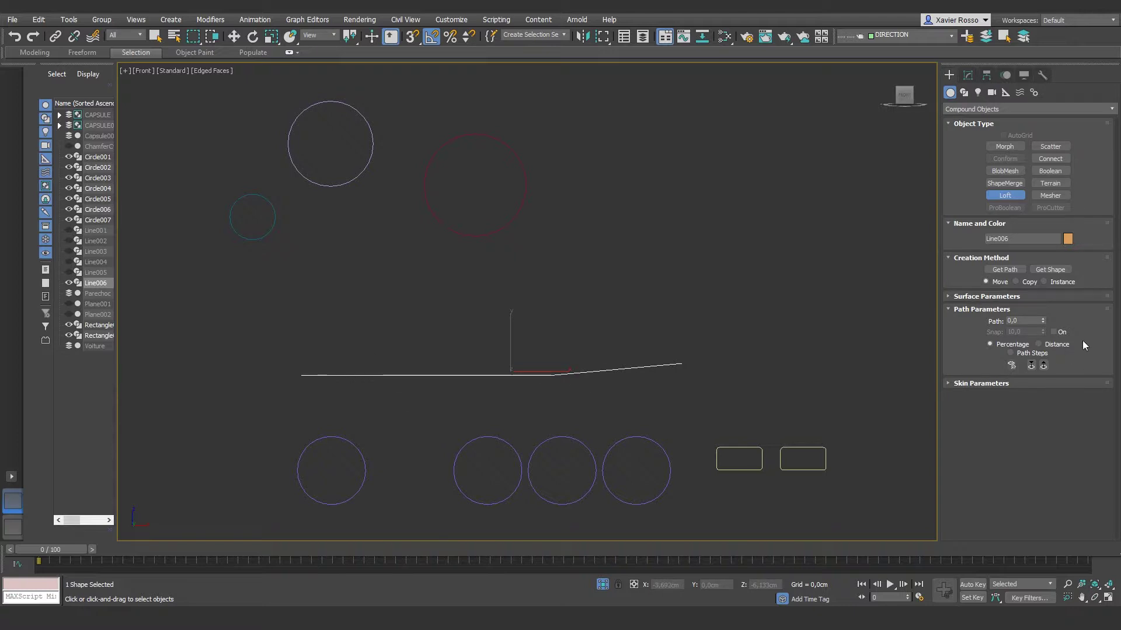
click(1045, 270)
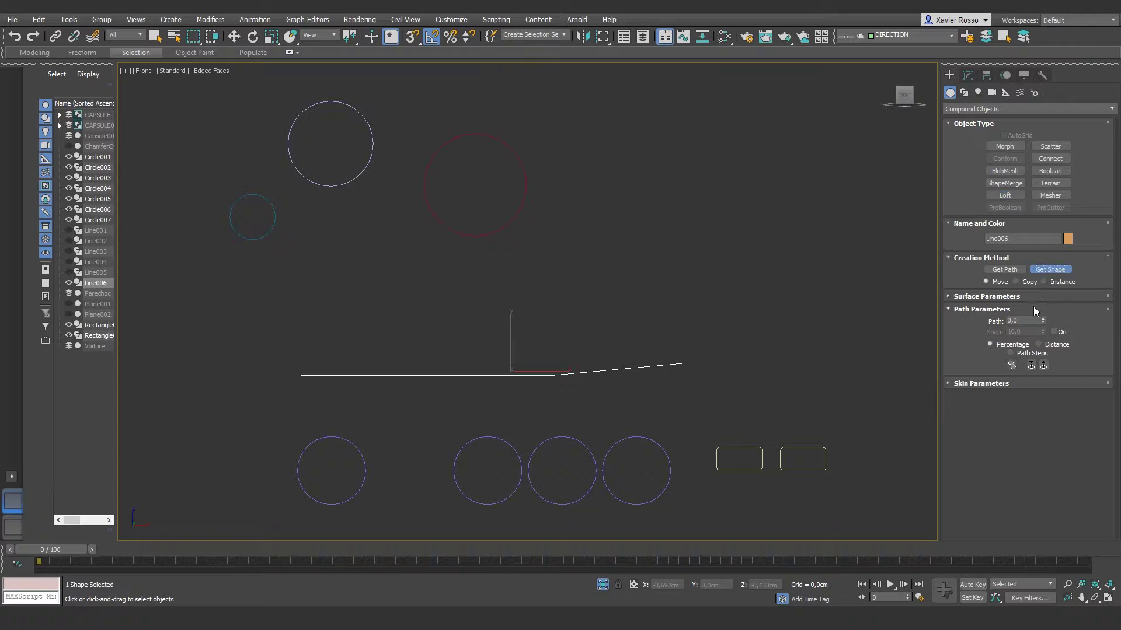
click(273, 222)
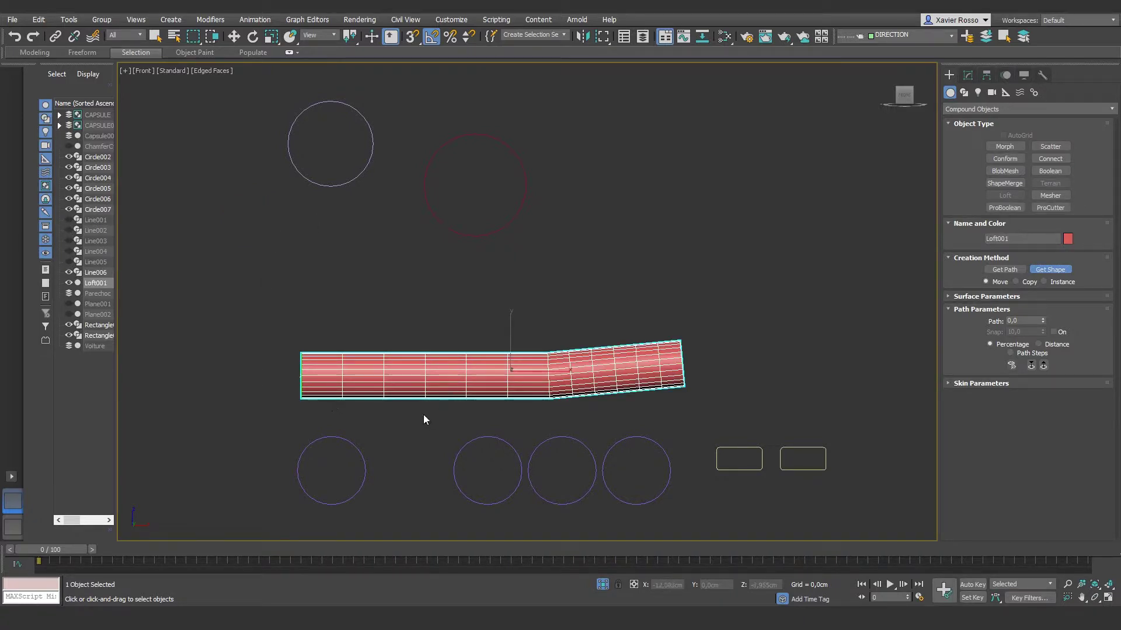
Open Loft001's Scale deformation graph from the Deformations rollout in the Modify panel.
click(969, 73)
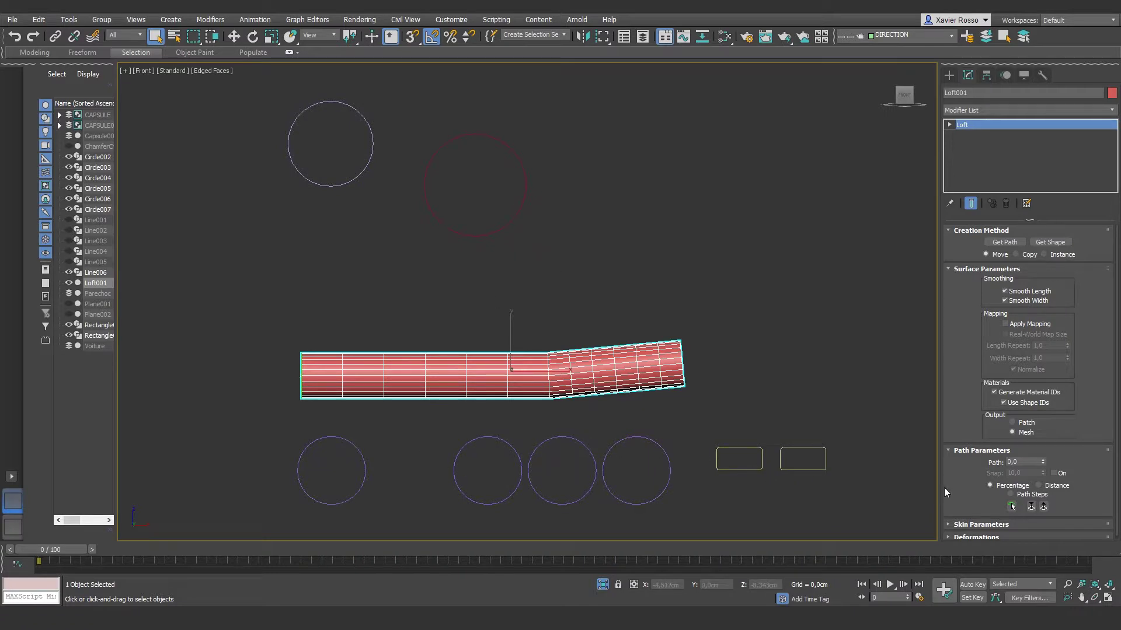
scroll(946, 492, down, 1)
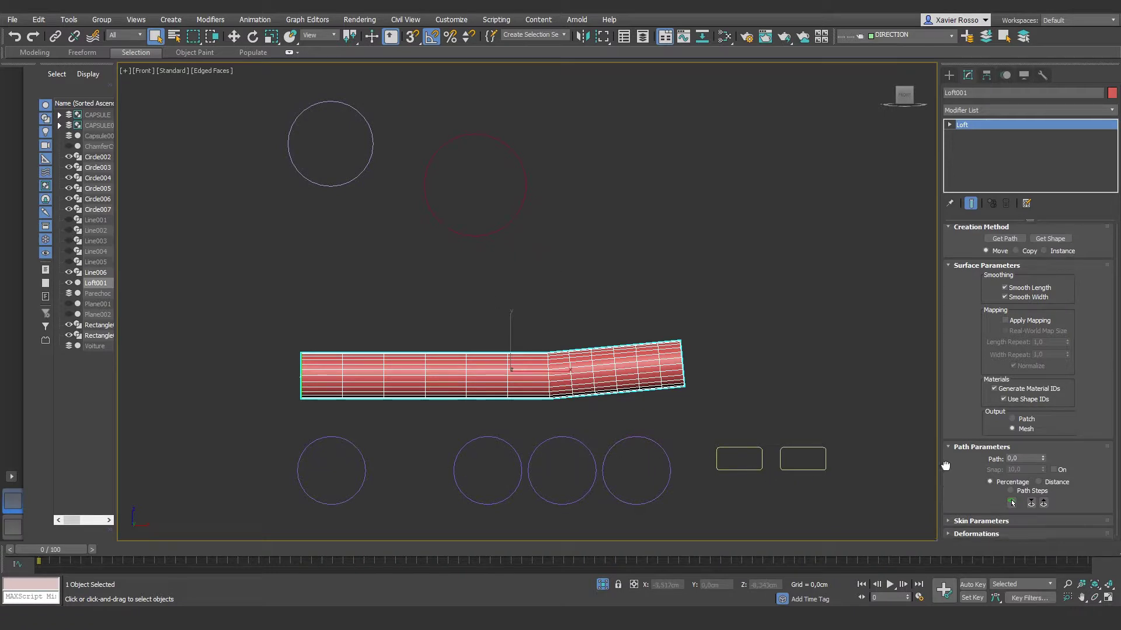
click(973, 534)
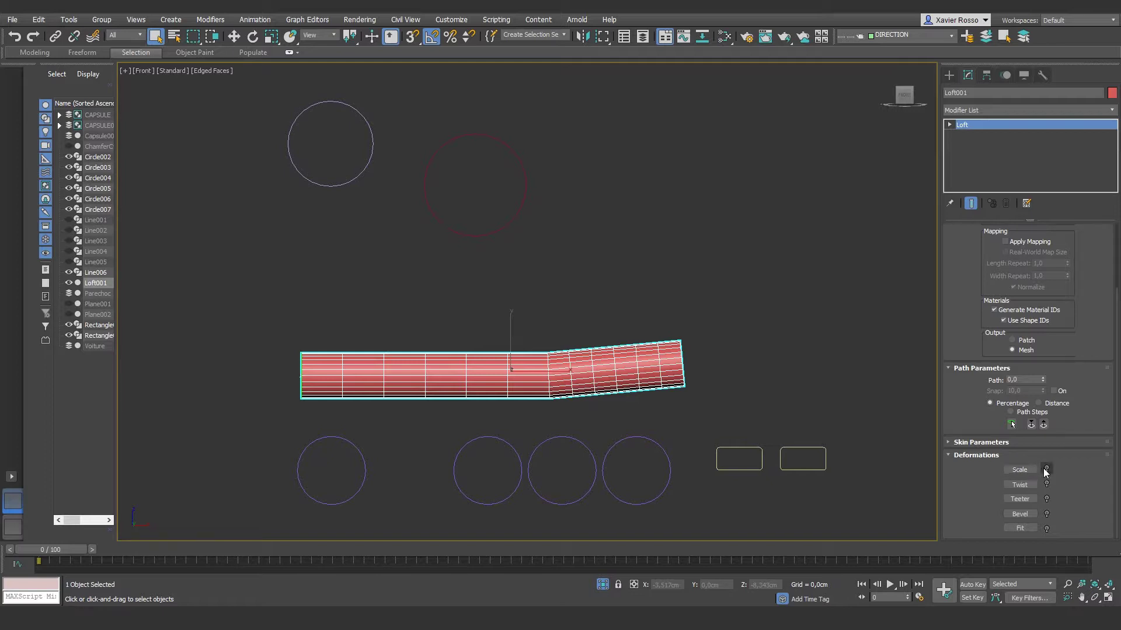
click(1020, 469)
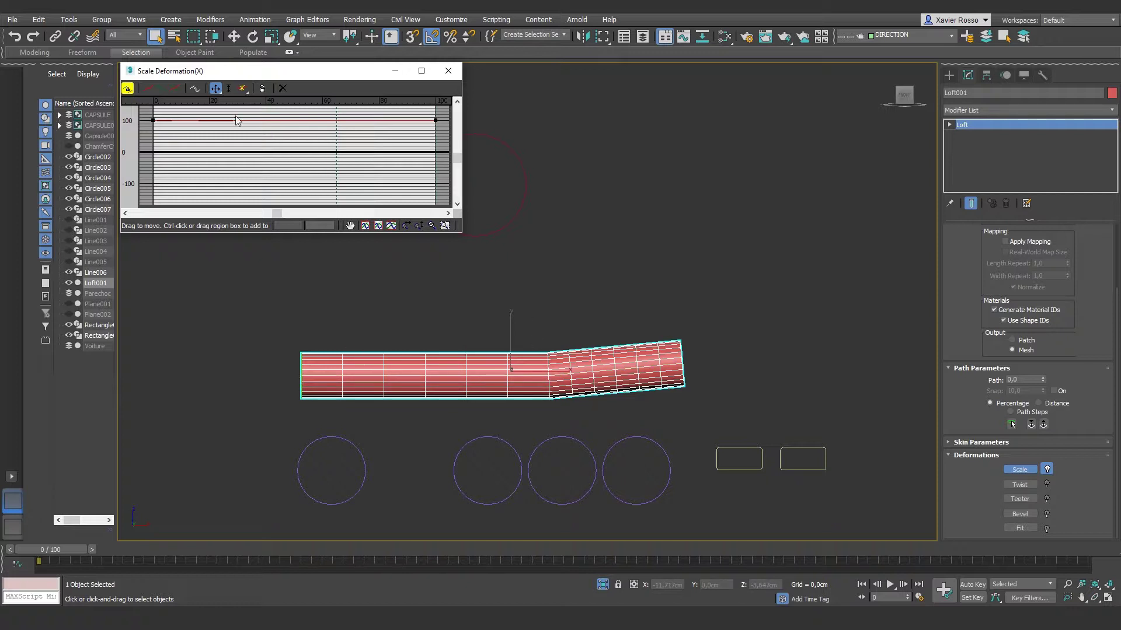
Add three points to the scale curve and pull them down, the start to about 18 and the next to about 63.
drag(251, 73, 671, 167)
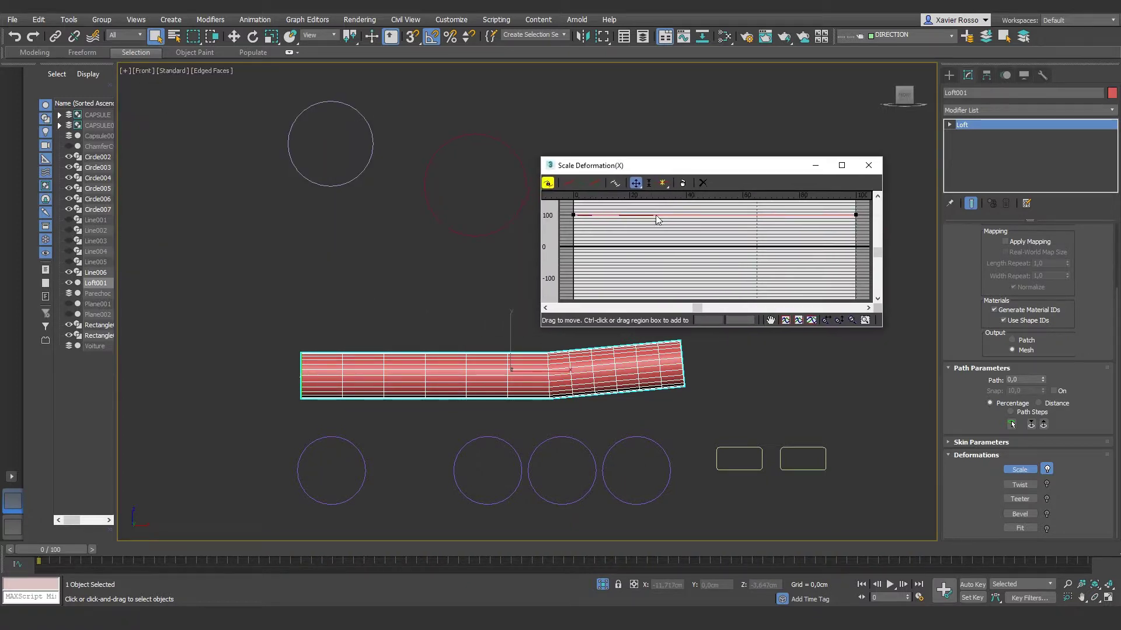
click(662, 183)
click(607, 216)
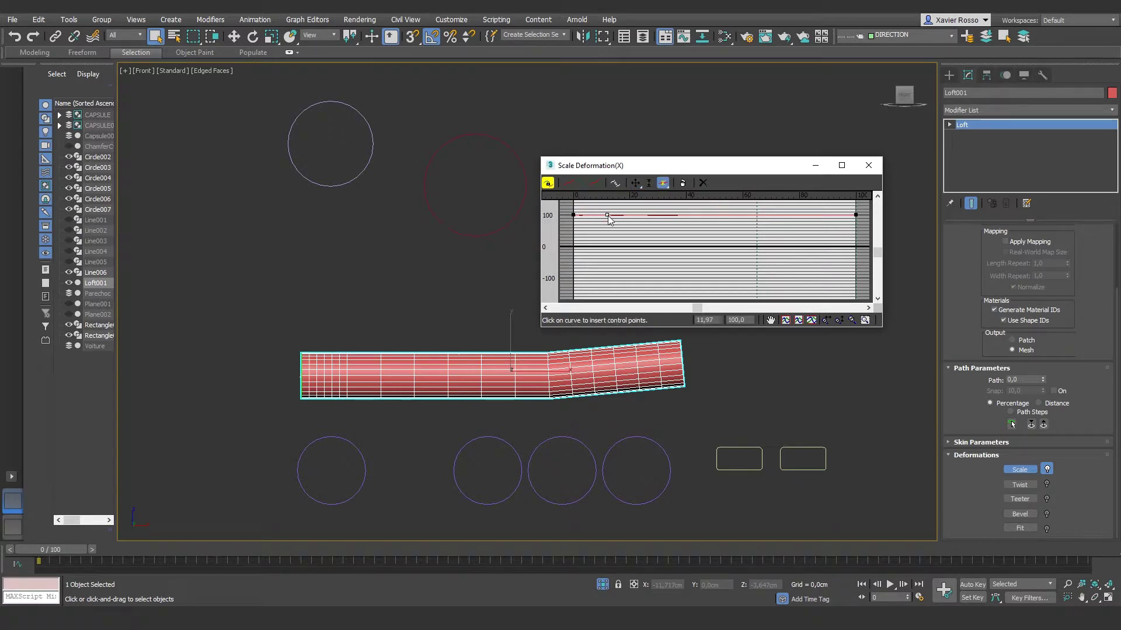
click(657, 215)
click(722, 216)
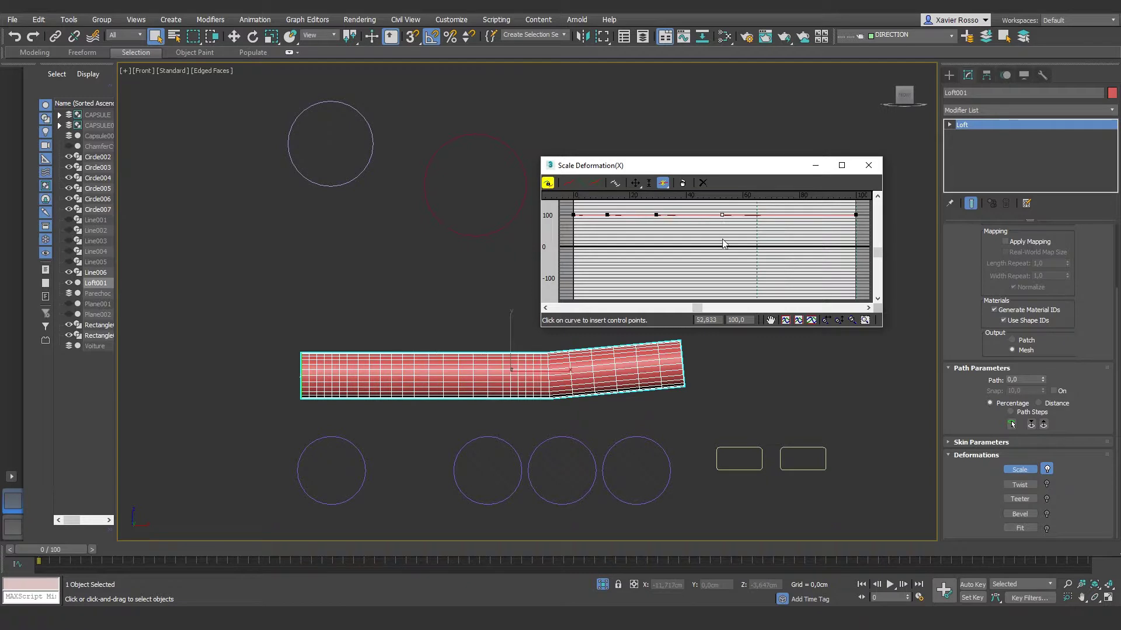
right_click(698, 256)
drag(573, 216, 573, 236)
drag(656, 215, 653, 232)
drag(723, 215, 718, 227)
drag(602, 209, 669, 242)
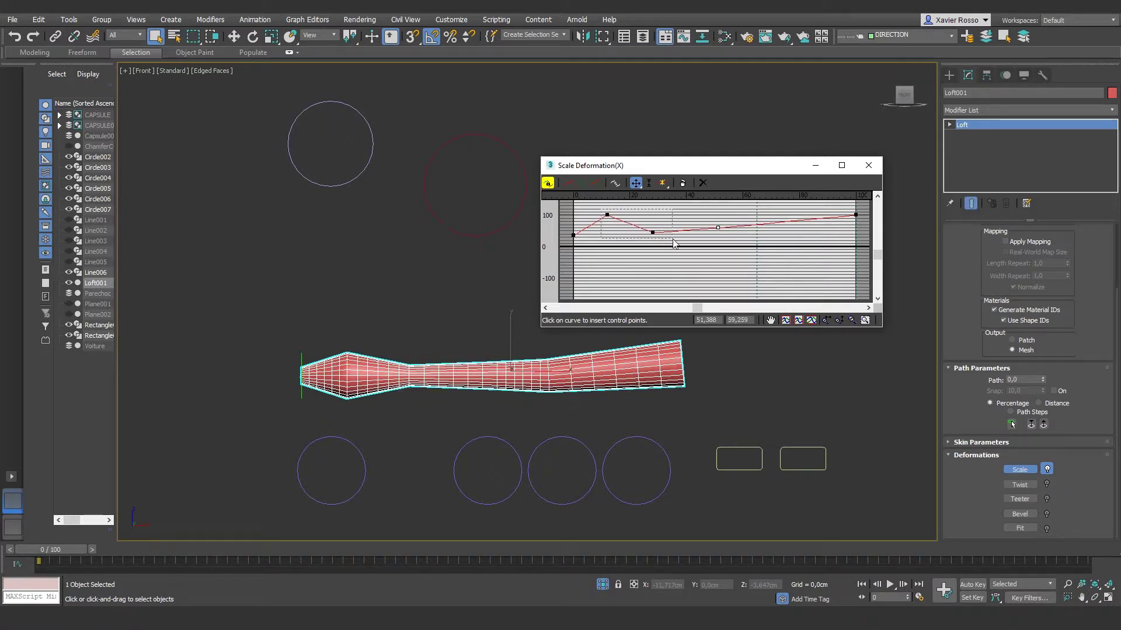
Make the points Bezier-Smooth and adjust their handles into a rounded bulb.
right_click(608, 216)
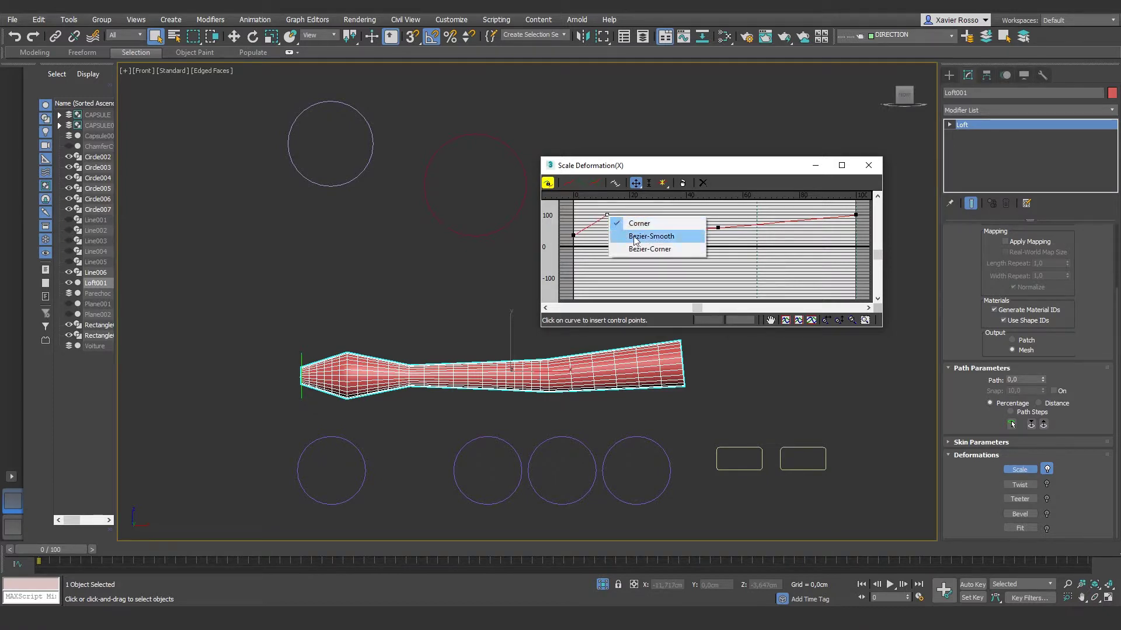
click(649, 237)
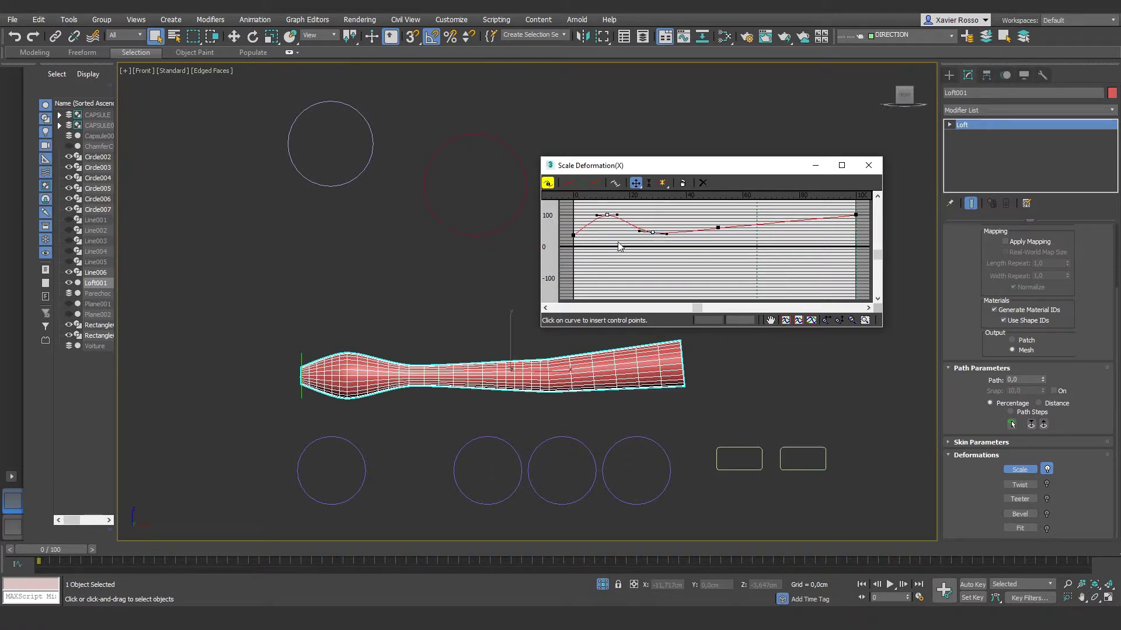
drag(617, 215, 629, 215)
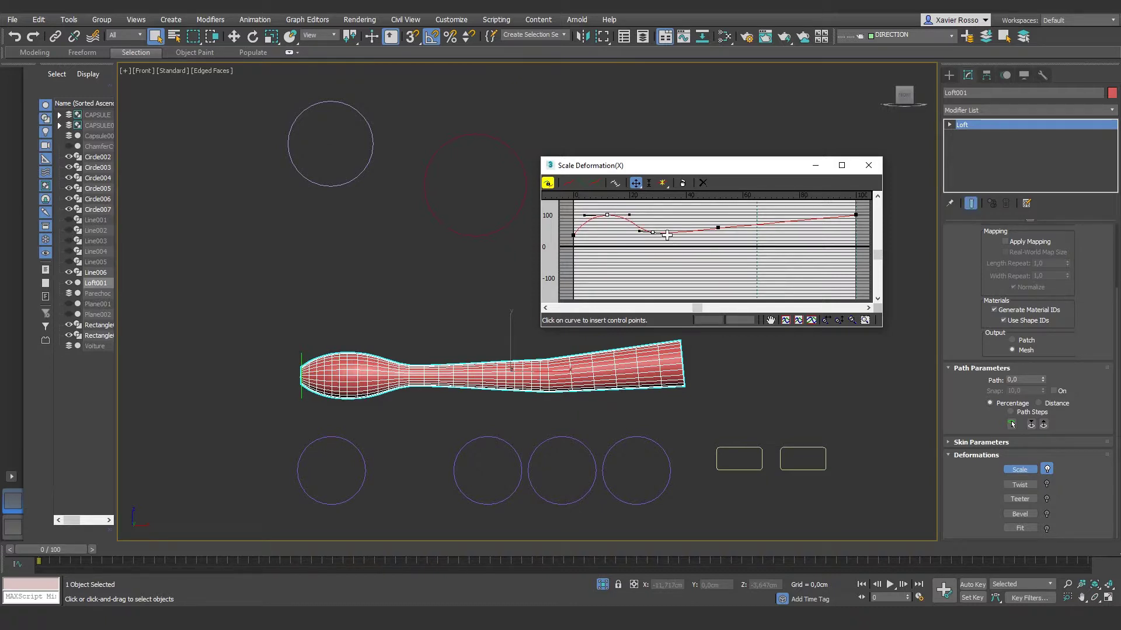
drag(666, 234, 680, 225)
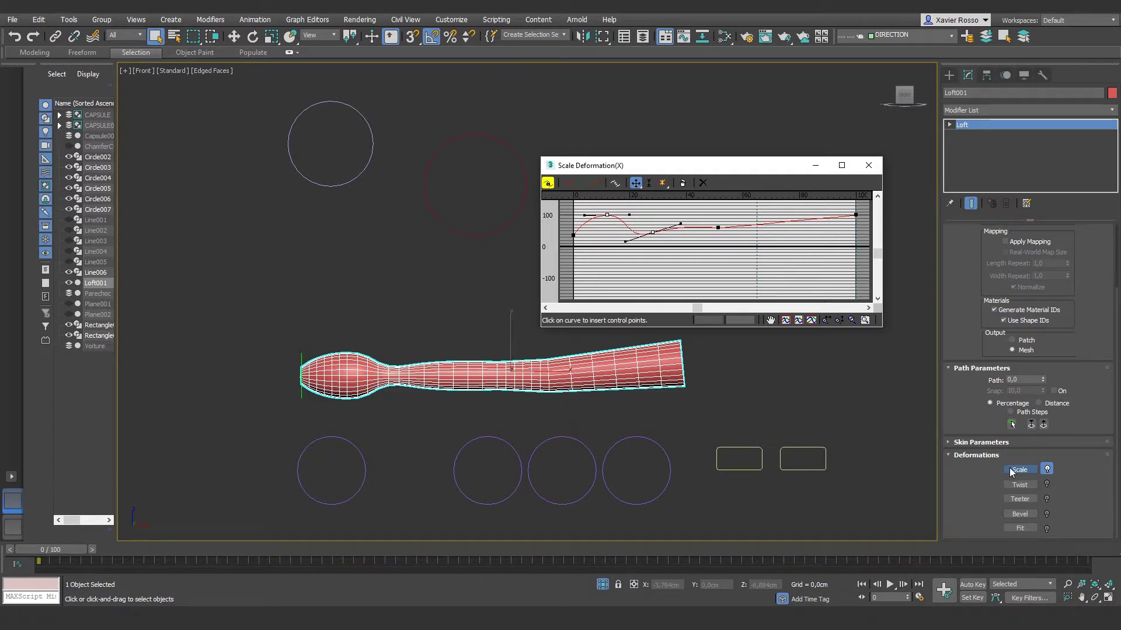
Twist Loft001 from about 137 at the start to about -144 at the end.
click(877, 169)
click(1021, 483)
drag(165, 163, 172, 117)
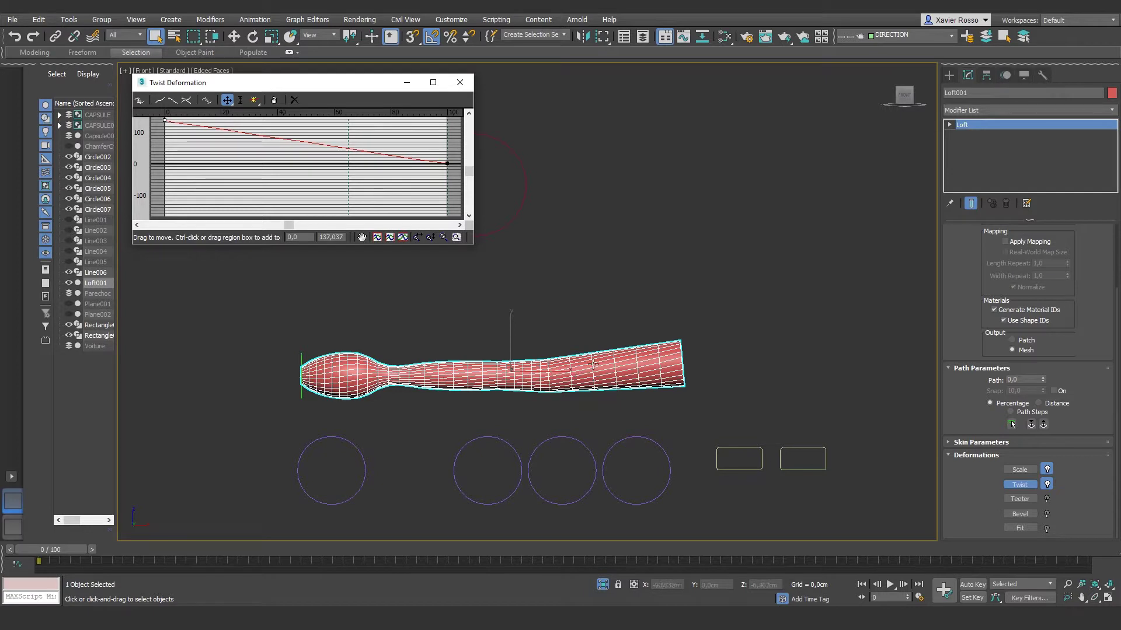
scroll(376, 362, up, 2)
scroll(377, 363, up, 3)
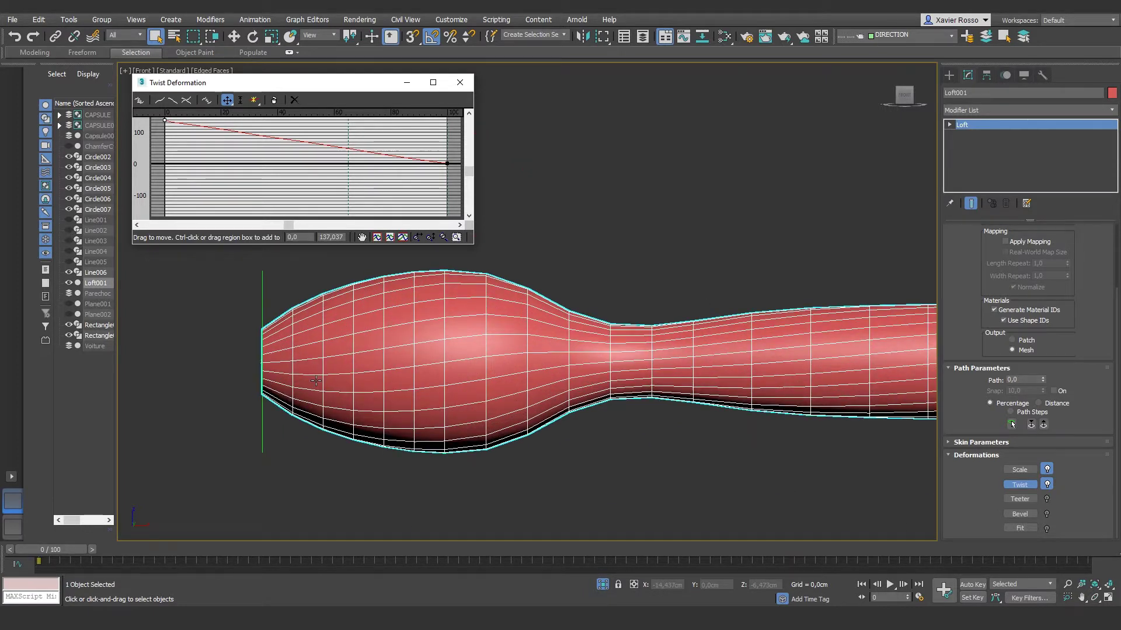
drag(447, 163, 441, 208)
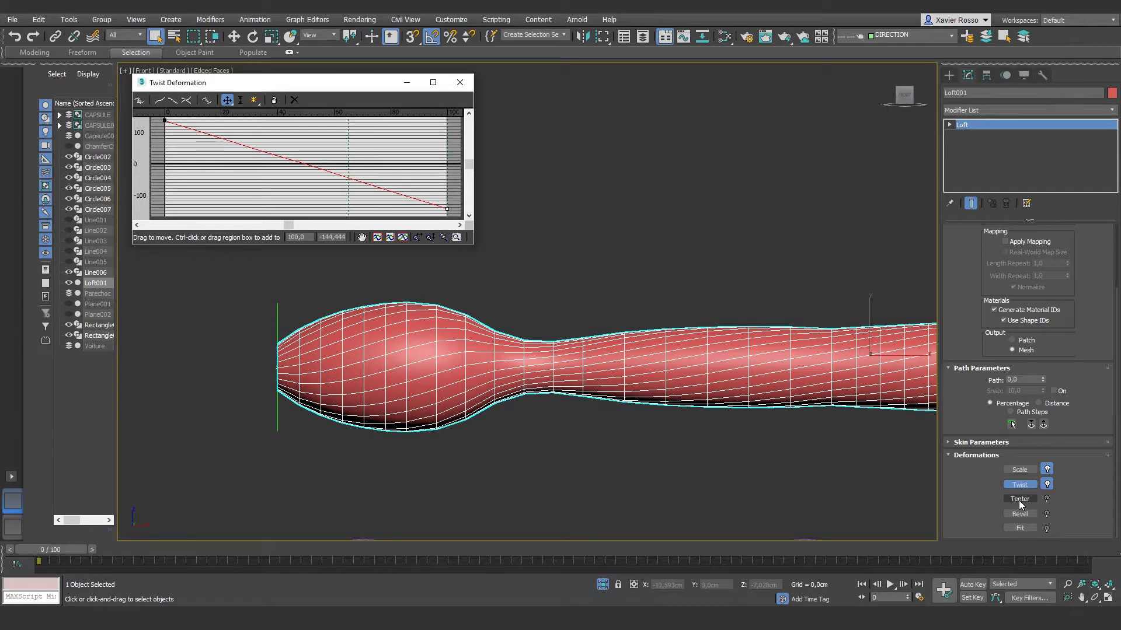
click(457, 83)
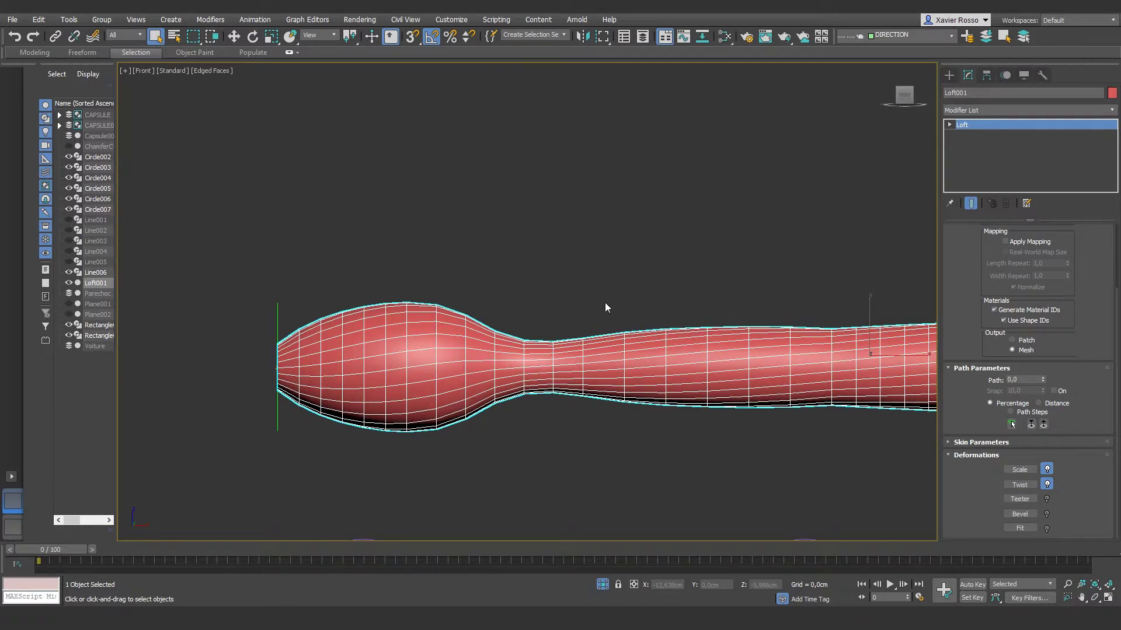
Undo the left-end taper for a uniform tube and collapse the Deformations rollout.
scroll(603, 301, down, 3)
scroll(603, 301, down, 2)
scroll(584, 316, down, 2)
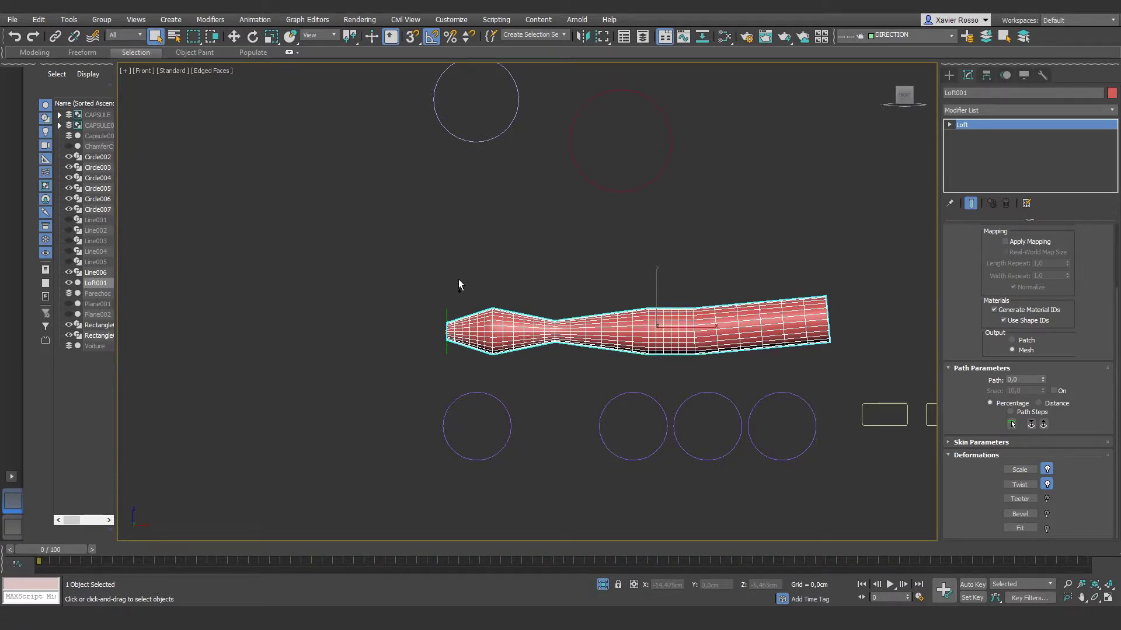
key(ctrl+z)
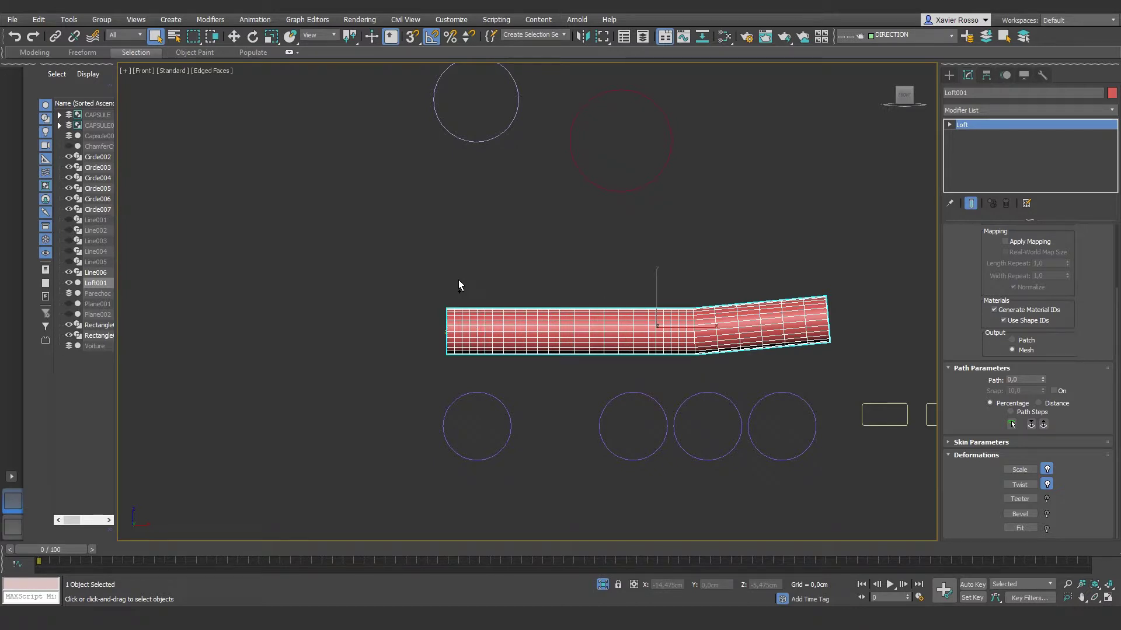
middle_drag(458, 285, 431, 315)
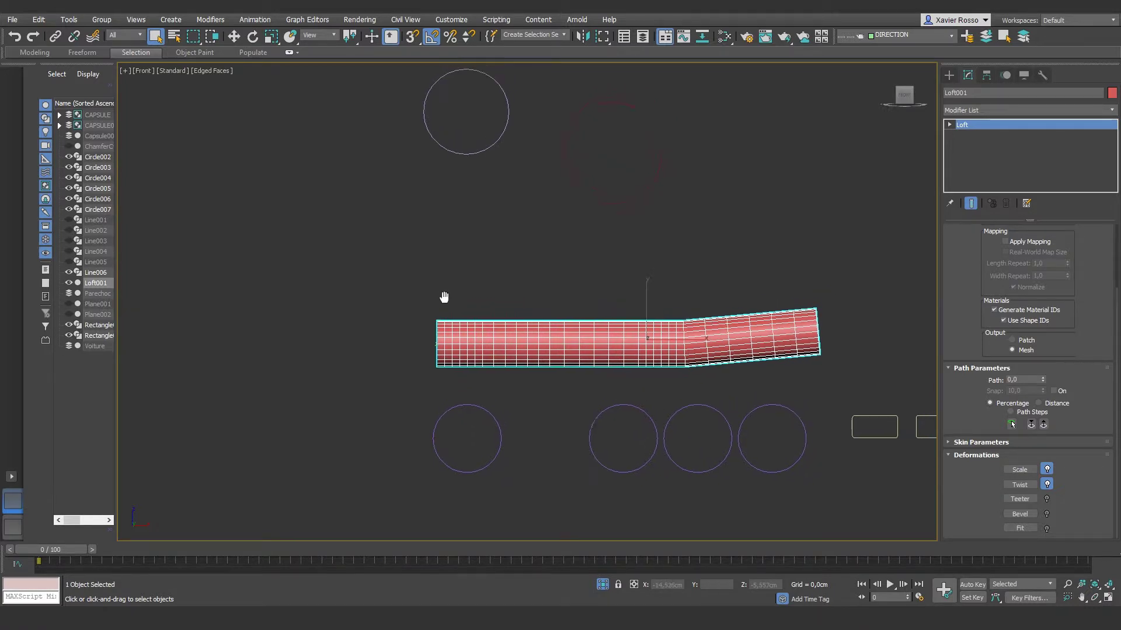
mouse_move(976, 273)
mouse_down()
mouse_move(976, 375)
mouse_move(967, 277)
mouse_up()
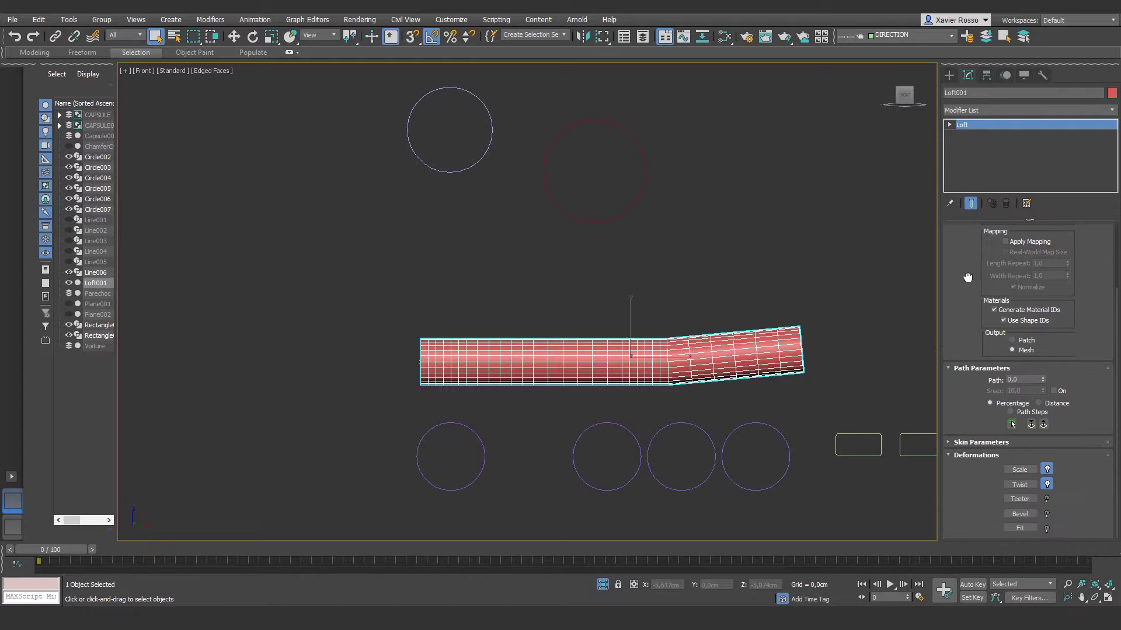
click(967, 458)
drag(960, 325, 971, 394)
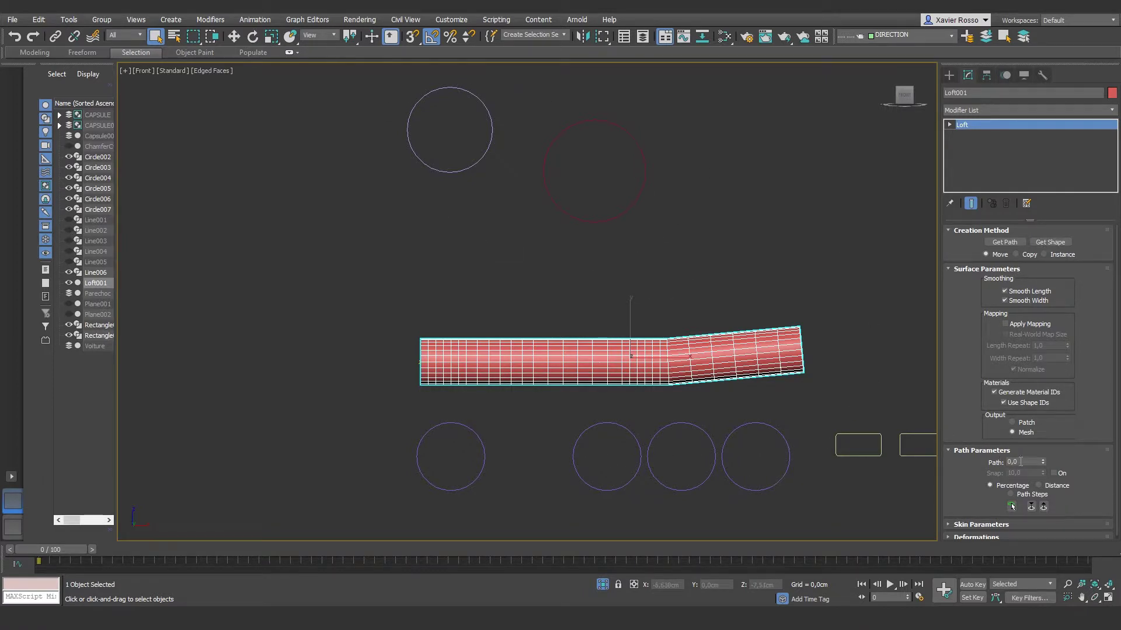
Set the loft path position to 10 and switch the viewport to wireframe.
drag(1021, 462, 980, 463)
text(10)
key(Return)
scroll(451, 366, up, 4)
key(F3)
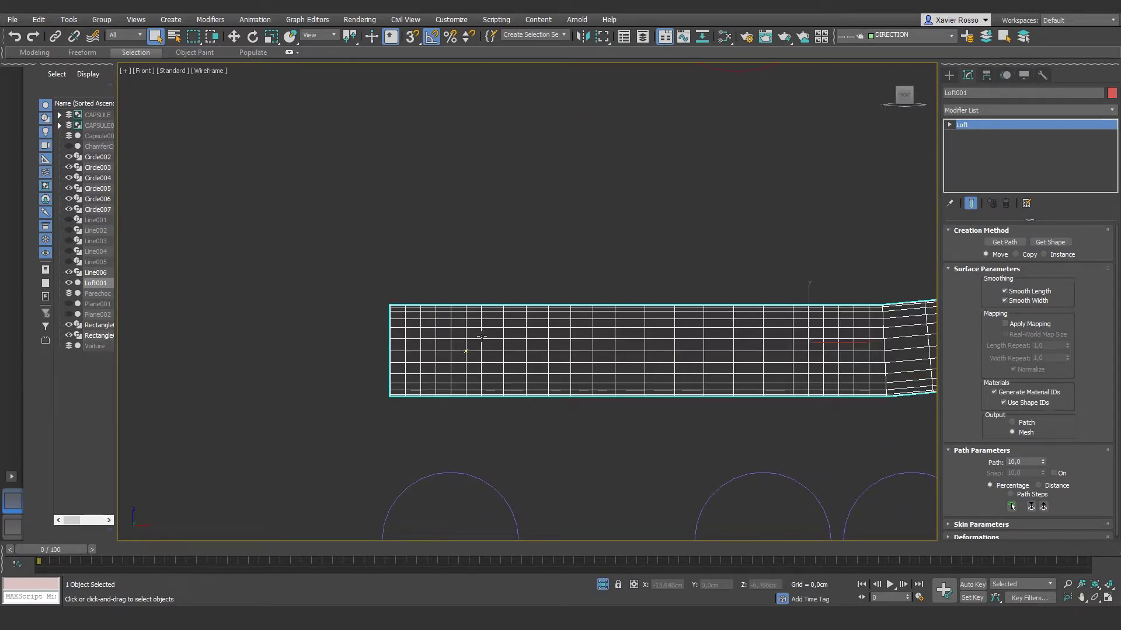
scroll(475, 358, down, 2)
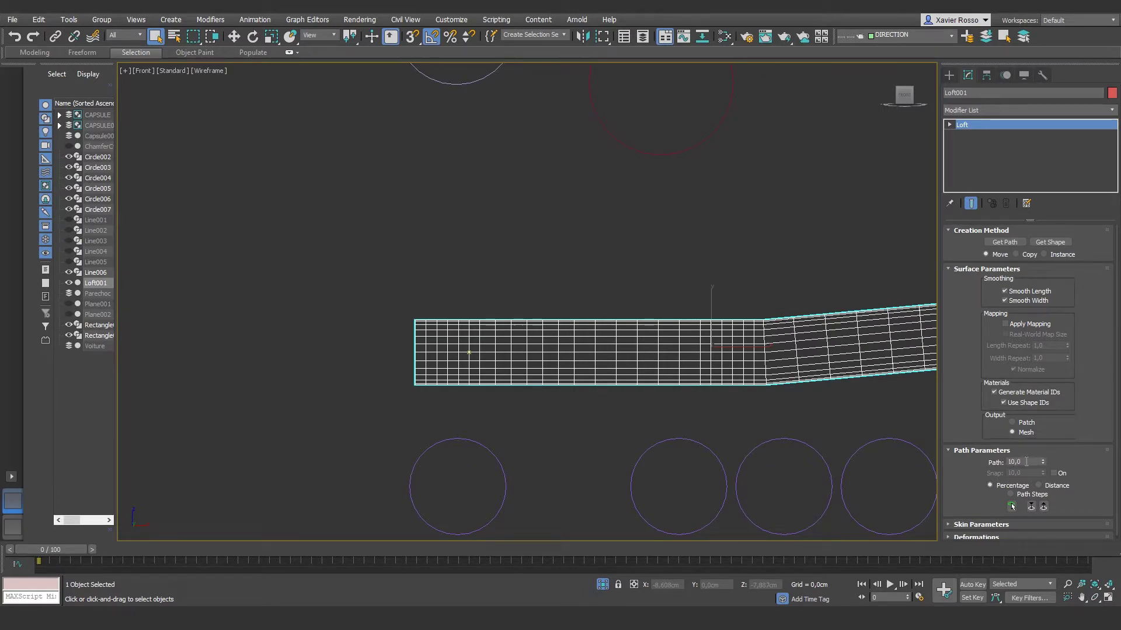
middle_drag(789, 455, 700, 463)
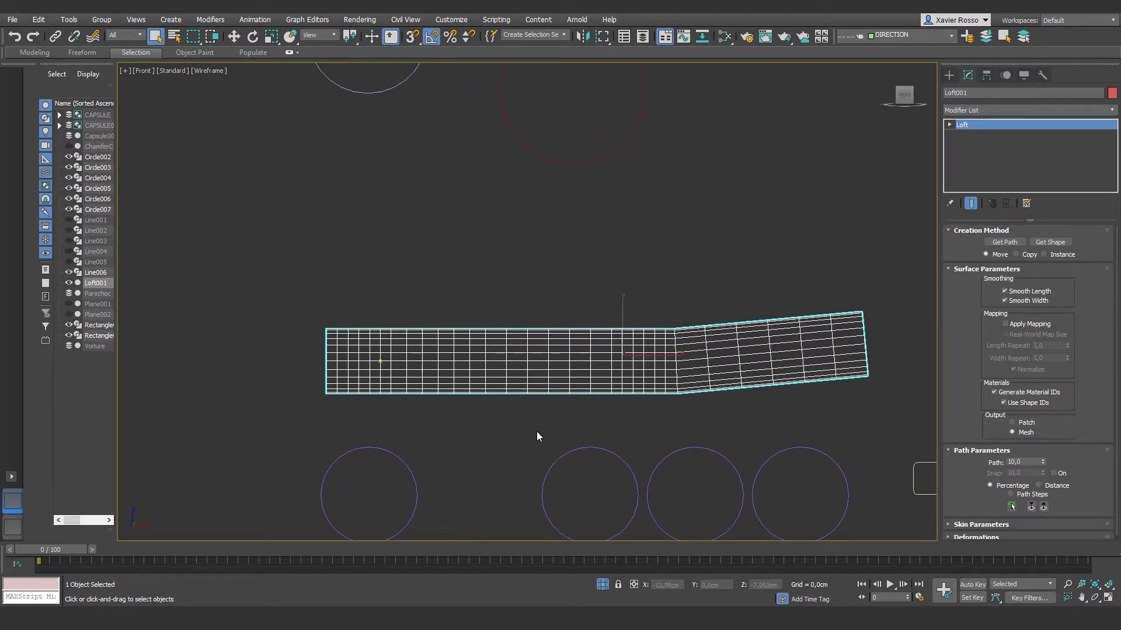
Pick Circle002 as the loft cross-section at path 10.
click(1051, 244)
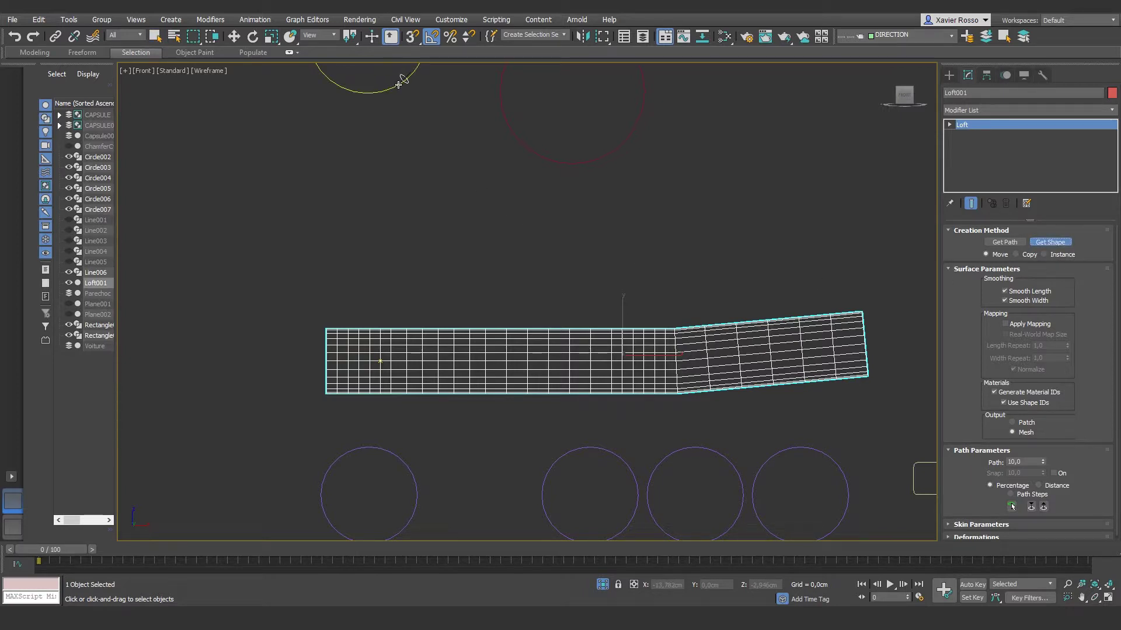
scroll(399, 82, down, 2)
scroll(399, 82, down, 2)
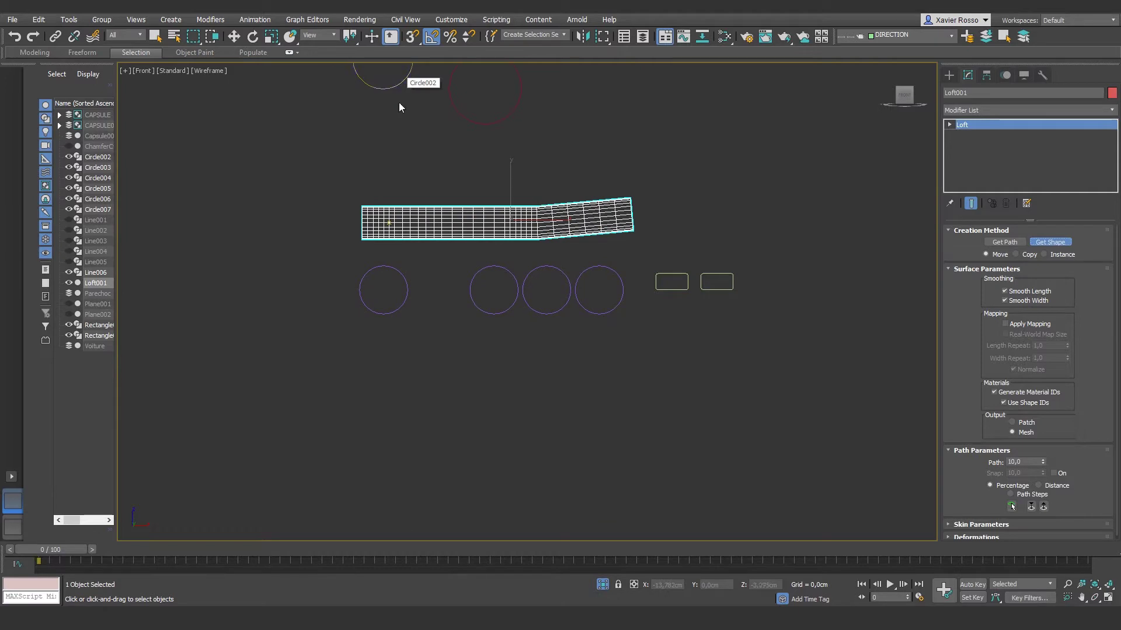
middle_drag(399, 85, 460, 197)
click(460, 197)
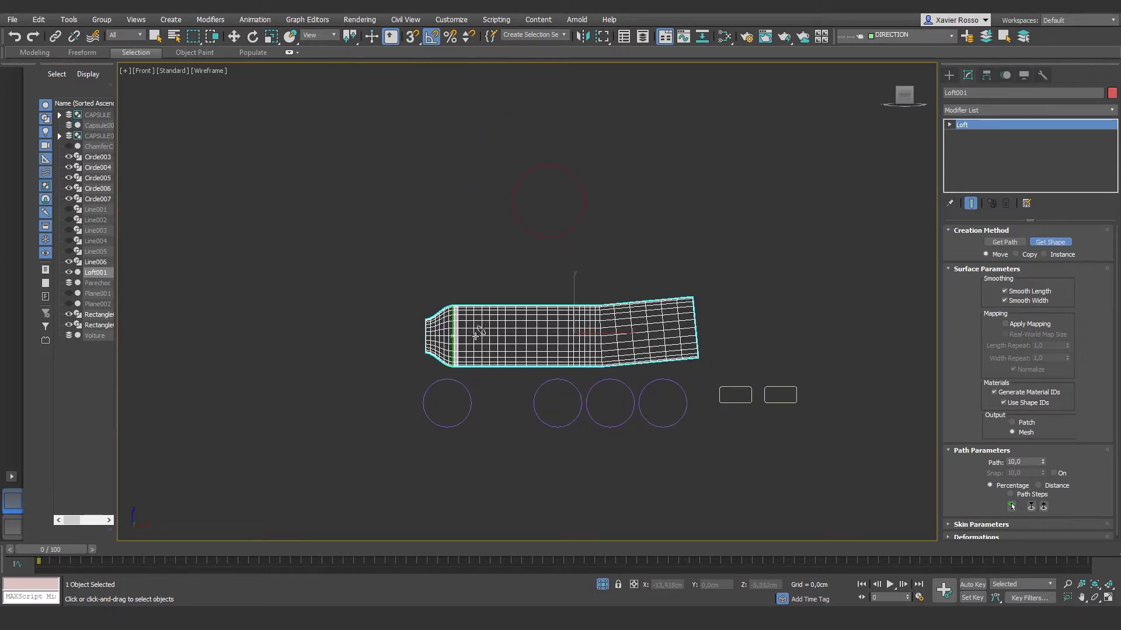
scroll(475, 349, up, 3)
middle_drag(468, 350, 442, 342)
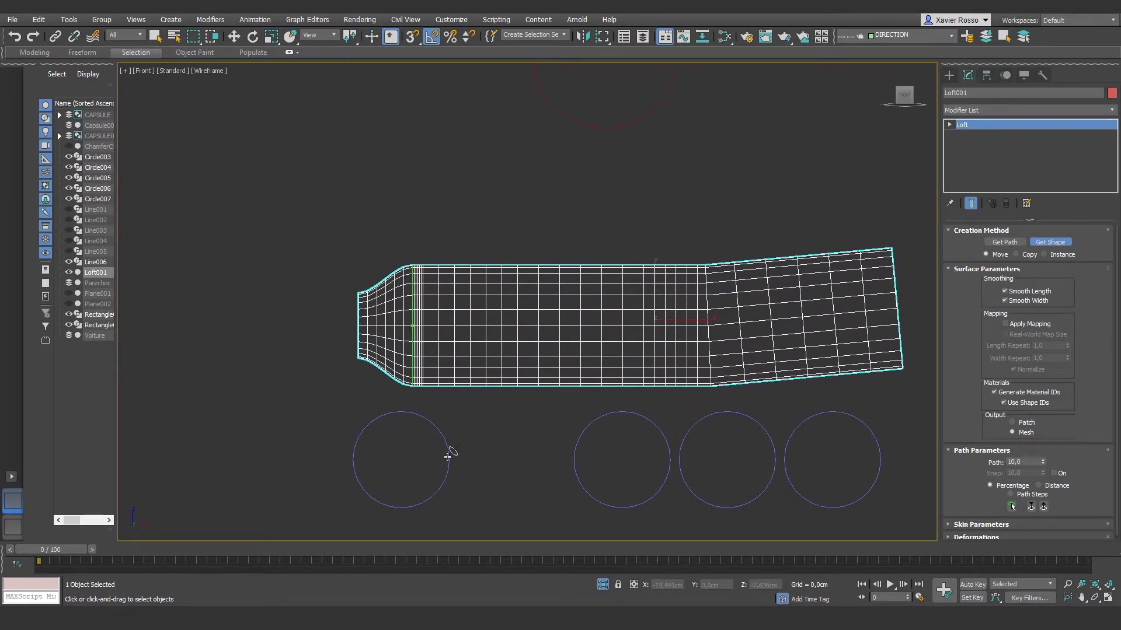
Set the path to 15 and add Circle003 as the cross-section there.
drag(1075, 377, 1074, 366)
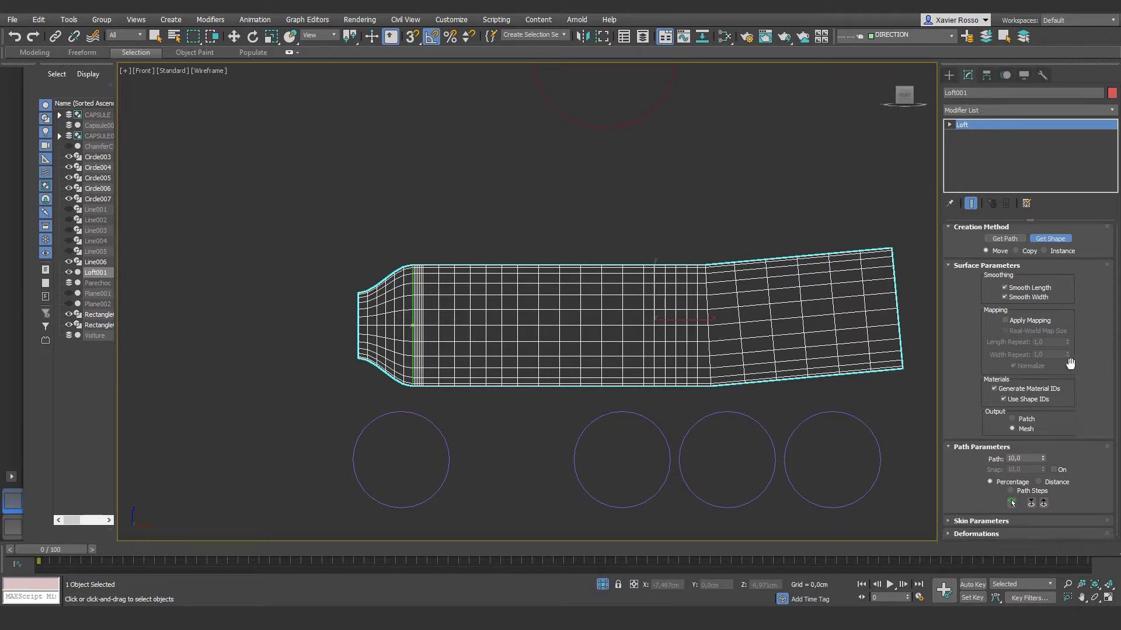
click(1021, 458)
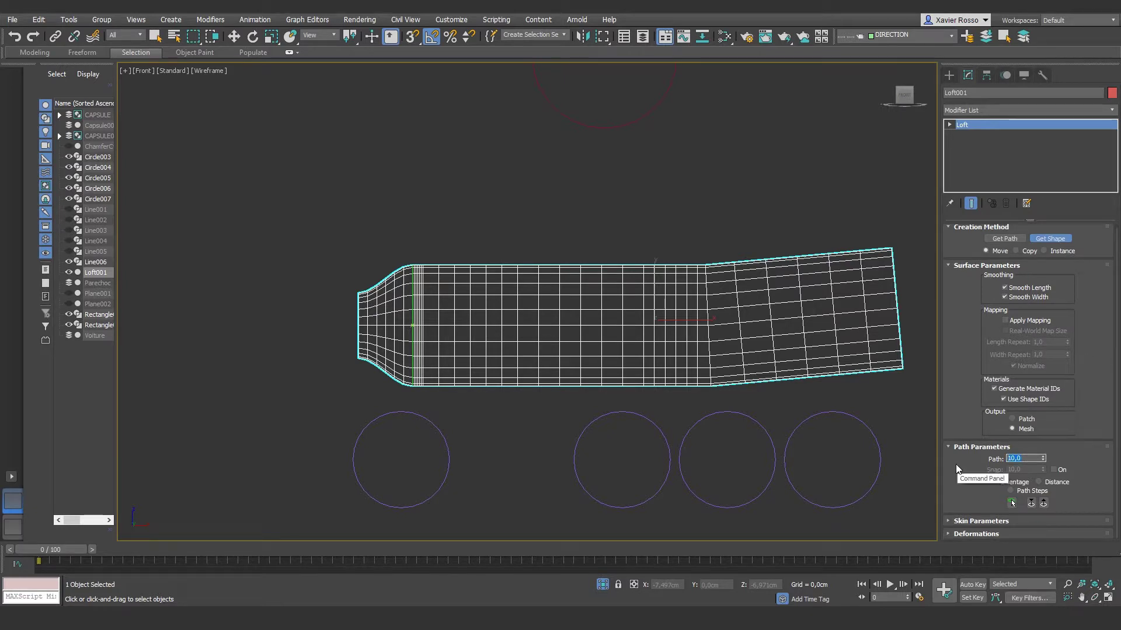
text(15)
key(Return)
click(1012, 504)
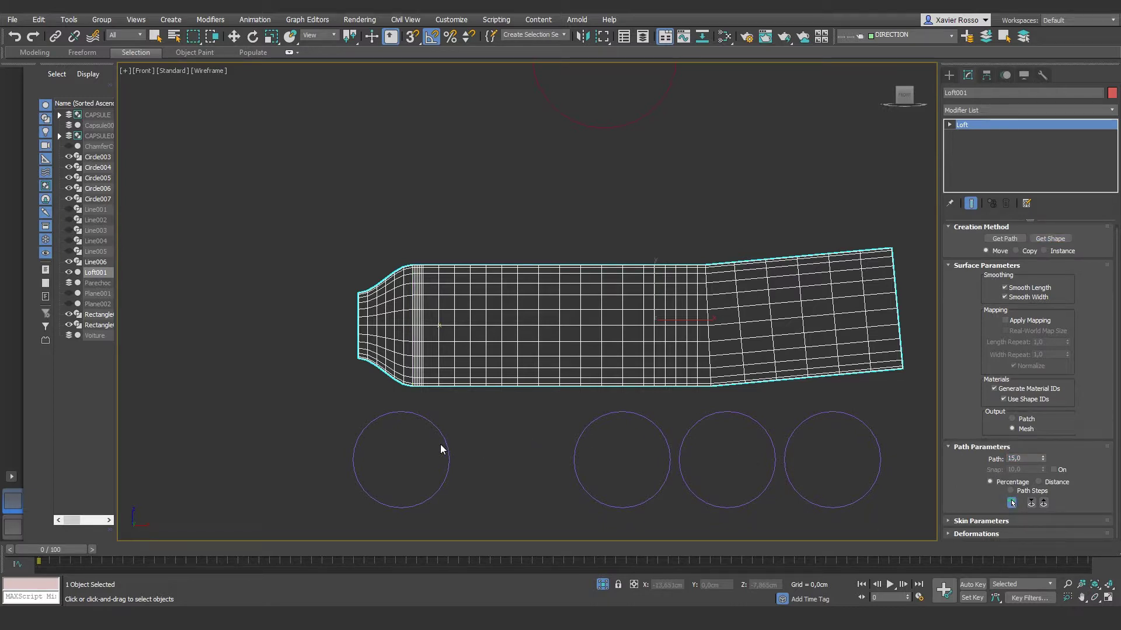
click(1051, 239)
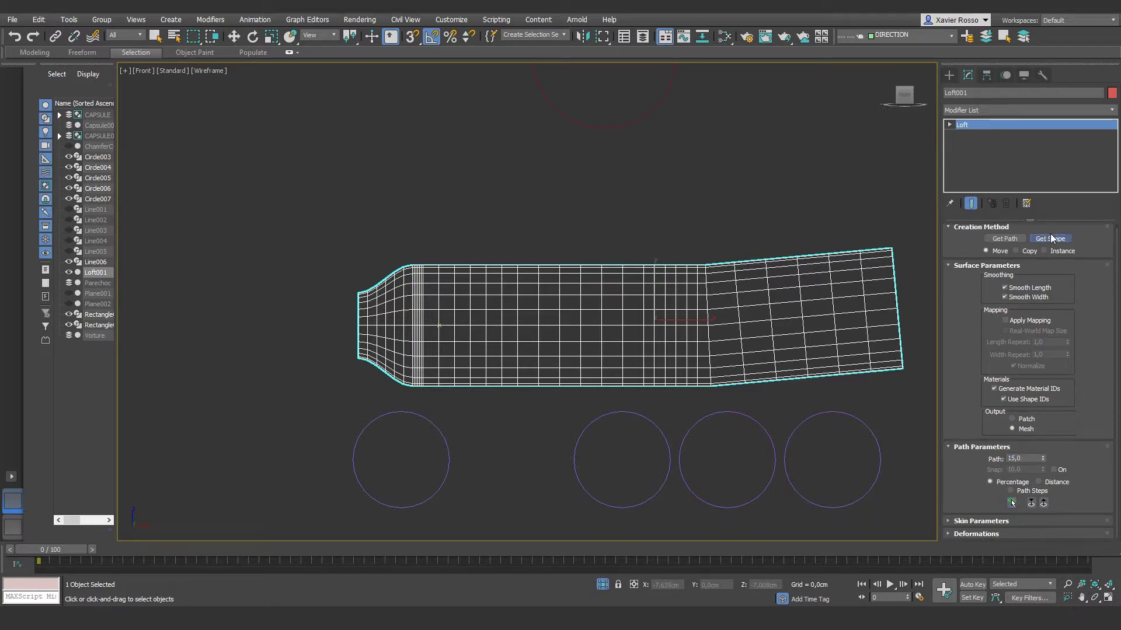
click(447, 444)
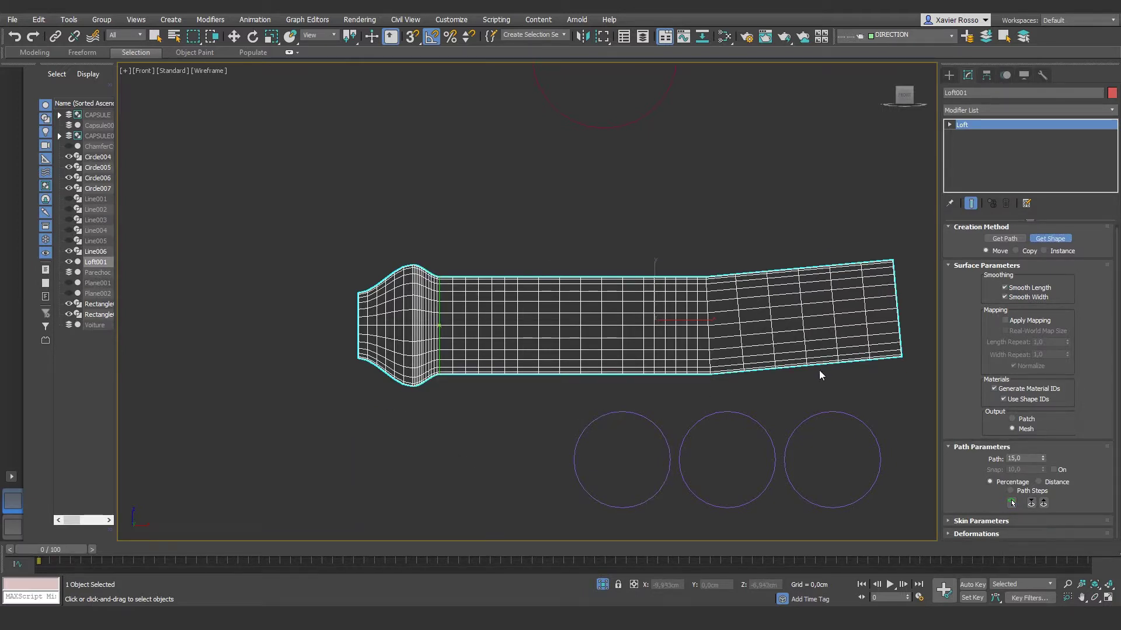
drag(1028, 460, 965, 462)
Add Circle004 at path 30 and Circle005 at path 35 as loft cross-sections.
text(30)
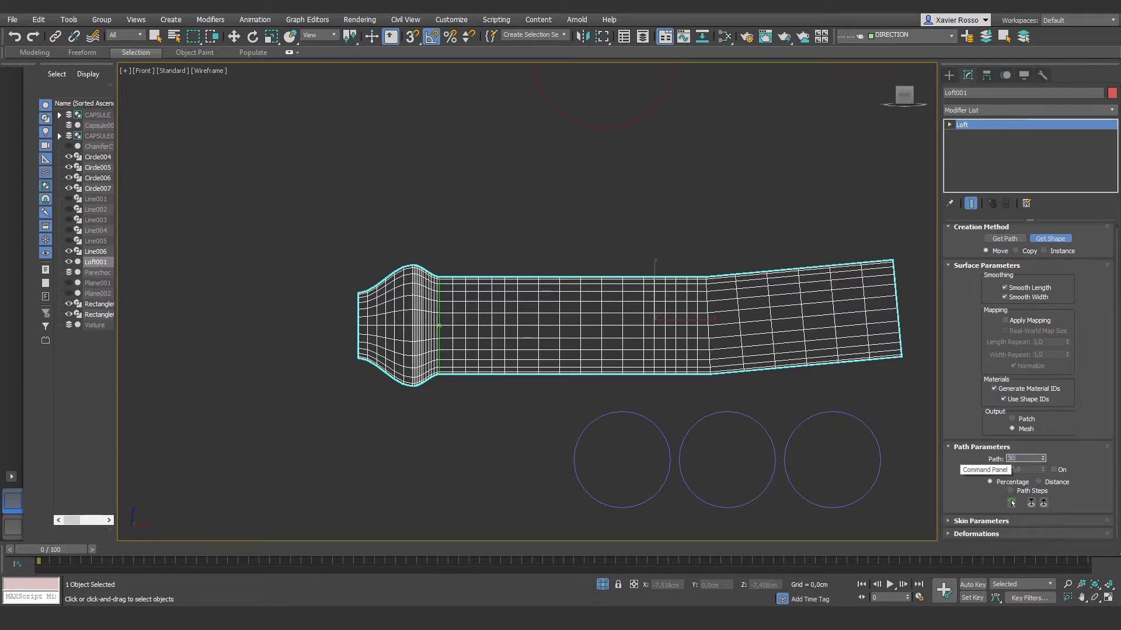
key(Return)
click(658, 426)
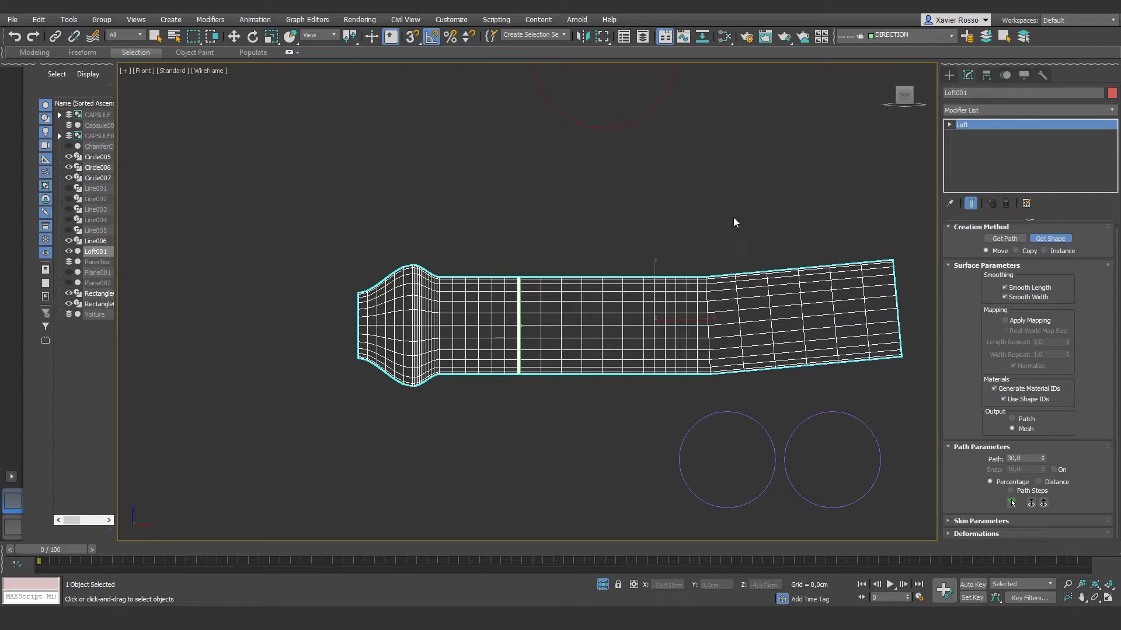
middle_drag(733, 218, 711, 248)
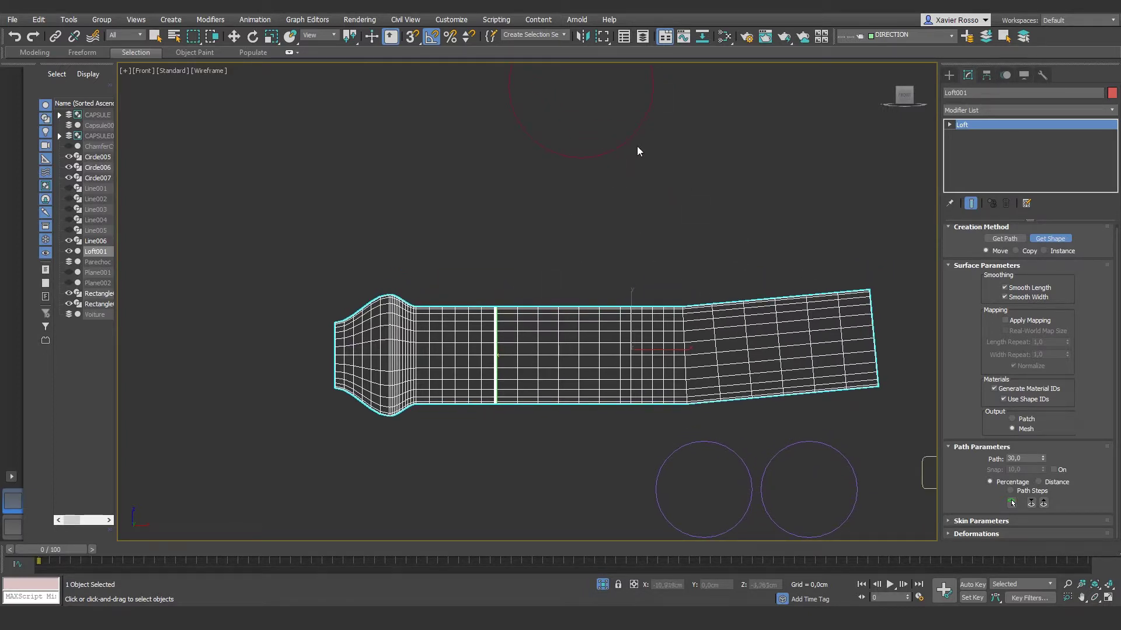
double_click(1024, 458)
text(35)
key(Return)
click(627, 143)
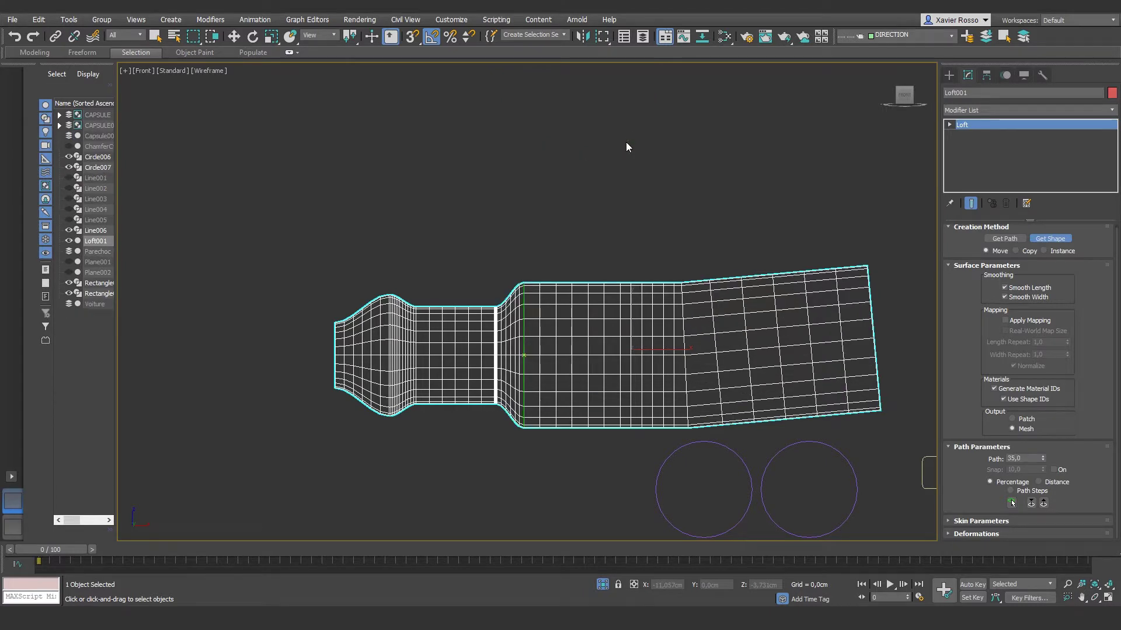
middle_drag(719, 298, 660, 234)
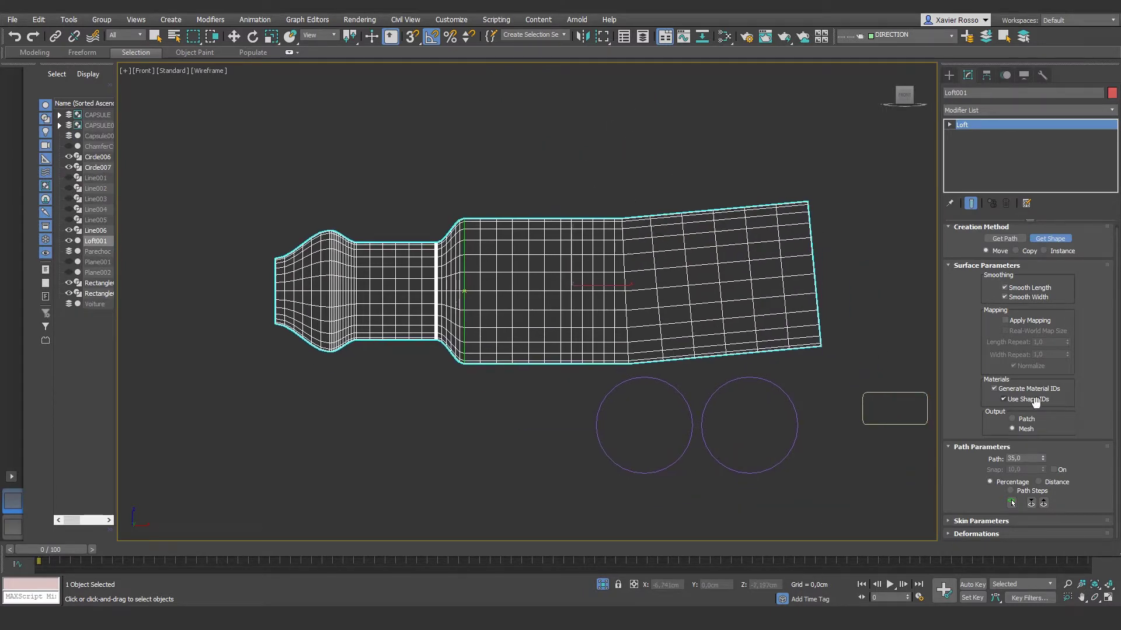
Add Circle006 at path 40 and Circle007 at path 60 as cross-sections.
click(1025, 459)
text(40)
key(Return)
click(683, 401)
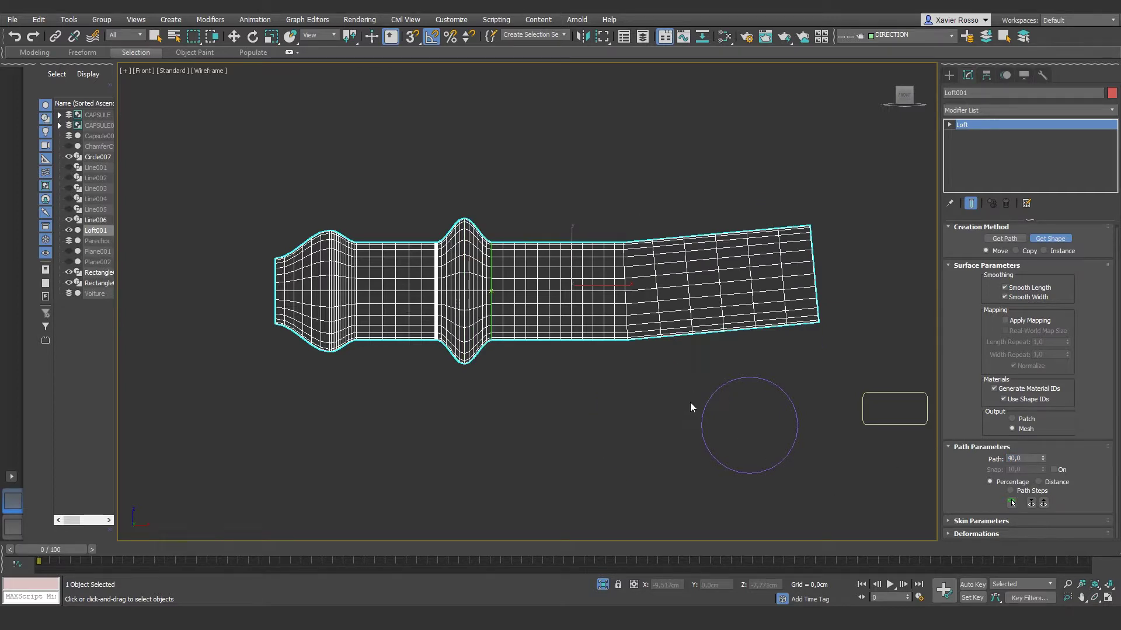
click(1025, 457)
text(5)
click(796, 412)
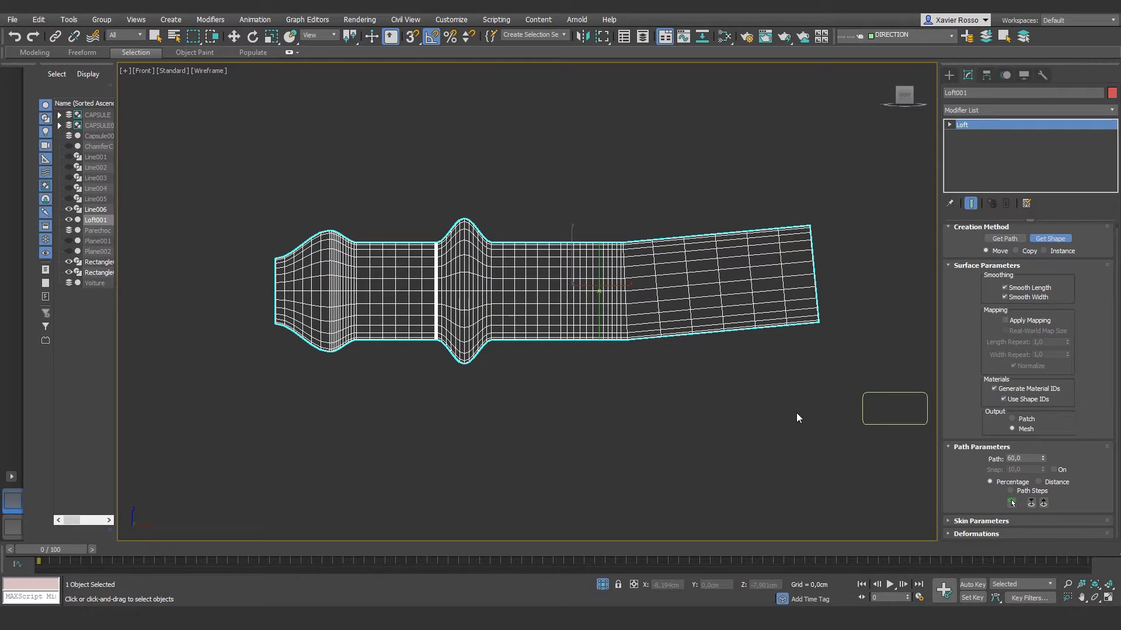
middle_drag(801, 420, 688, 433)
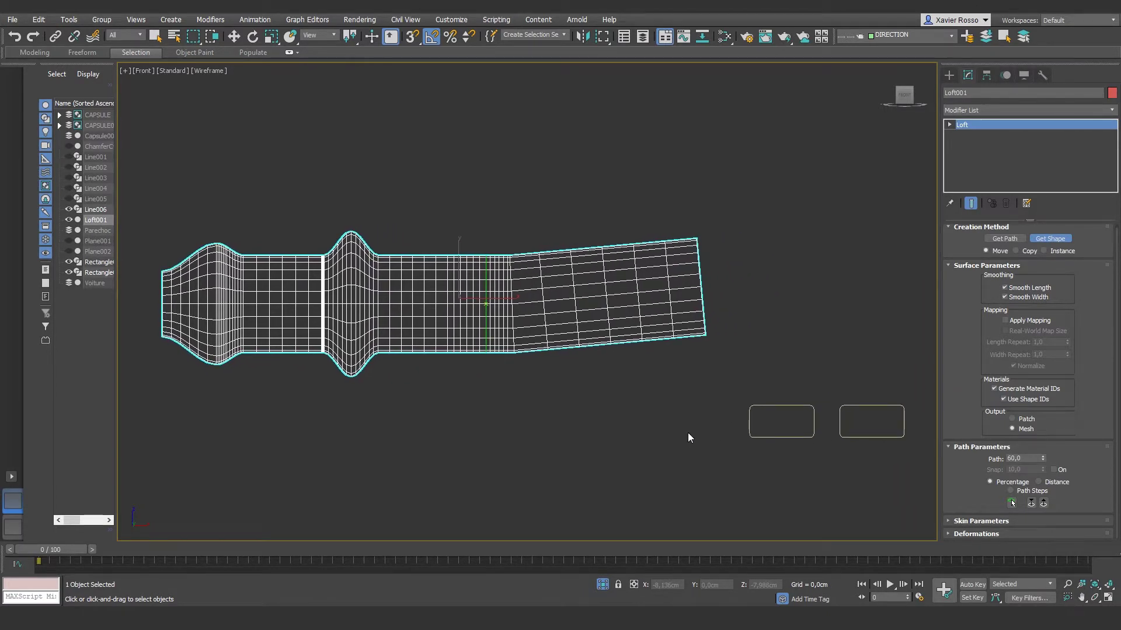
Add the two rectangles as cross-sections at paths 65 and 100.
double_click(1016, 458)
text(65)
click(813, 412)
click(1023, 459)
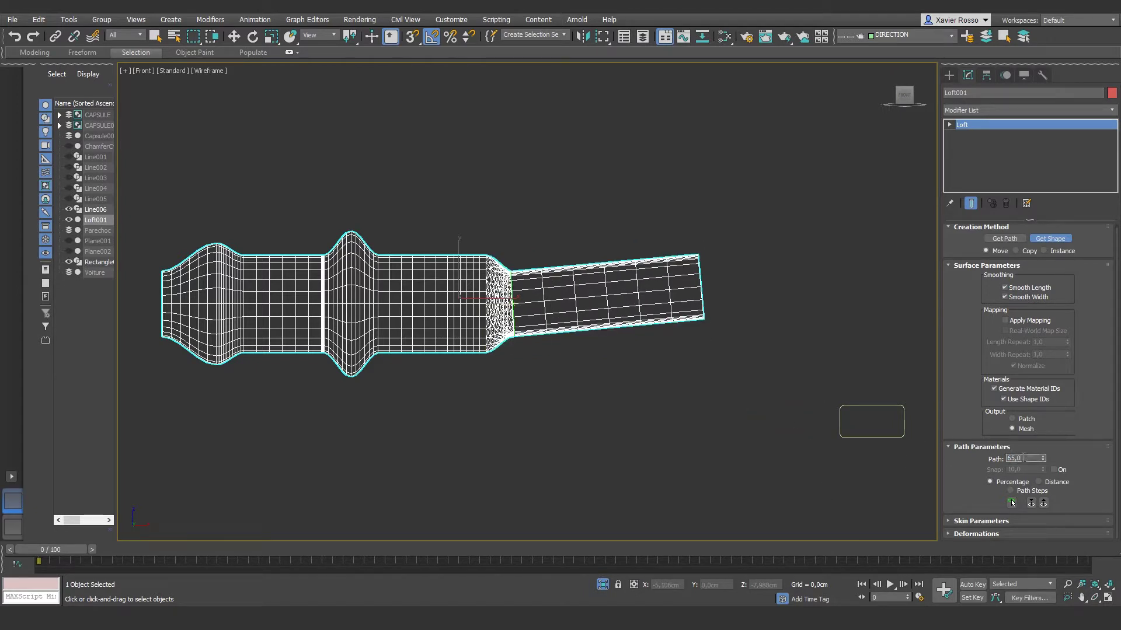
text(100)
click(904, 419)
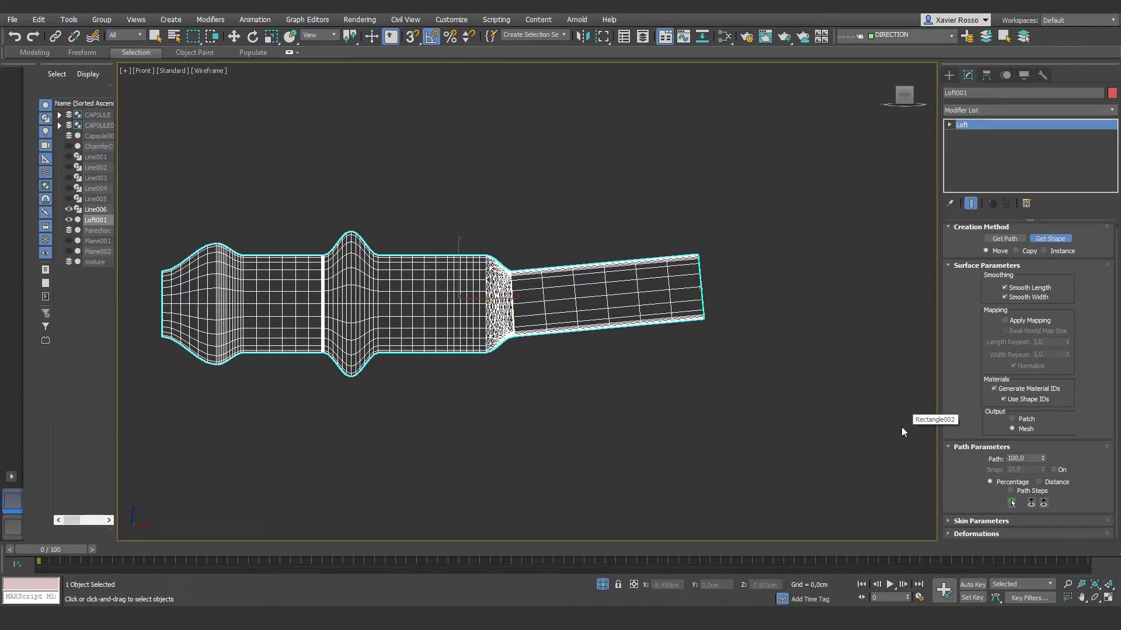
middle_drag(683, 353, 775, 374)
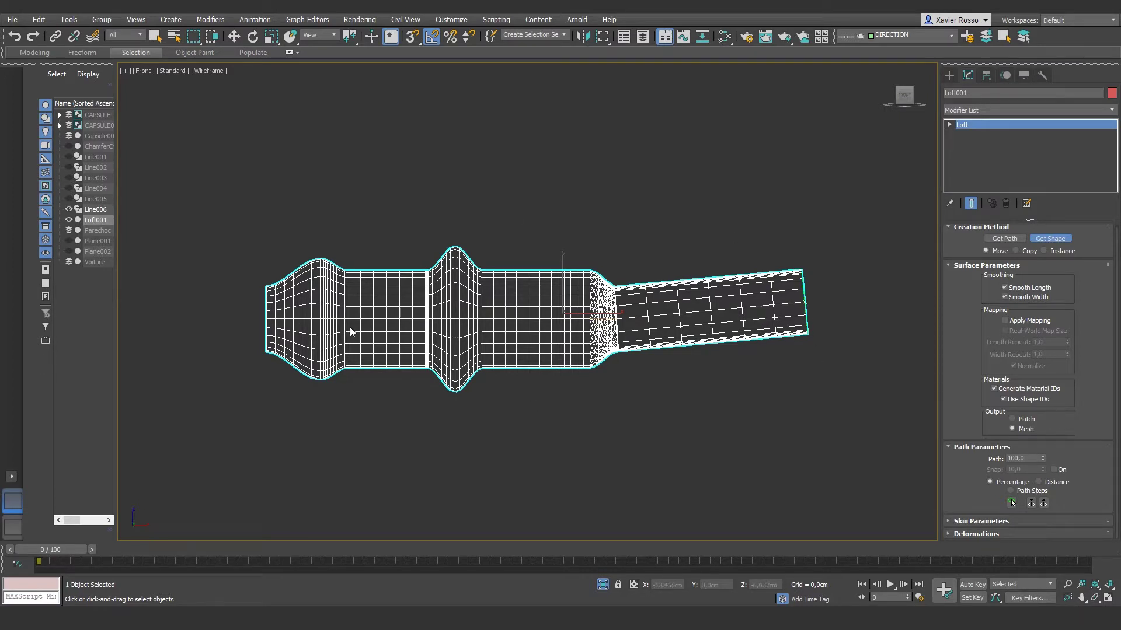
Unhide the scene, shade the handle over the reference photo, and expand Loft001's sub-levels.
click(603, 585)
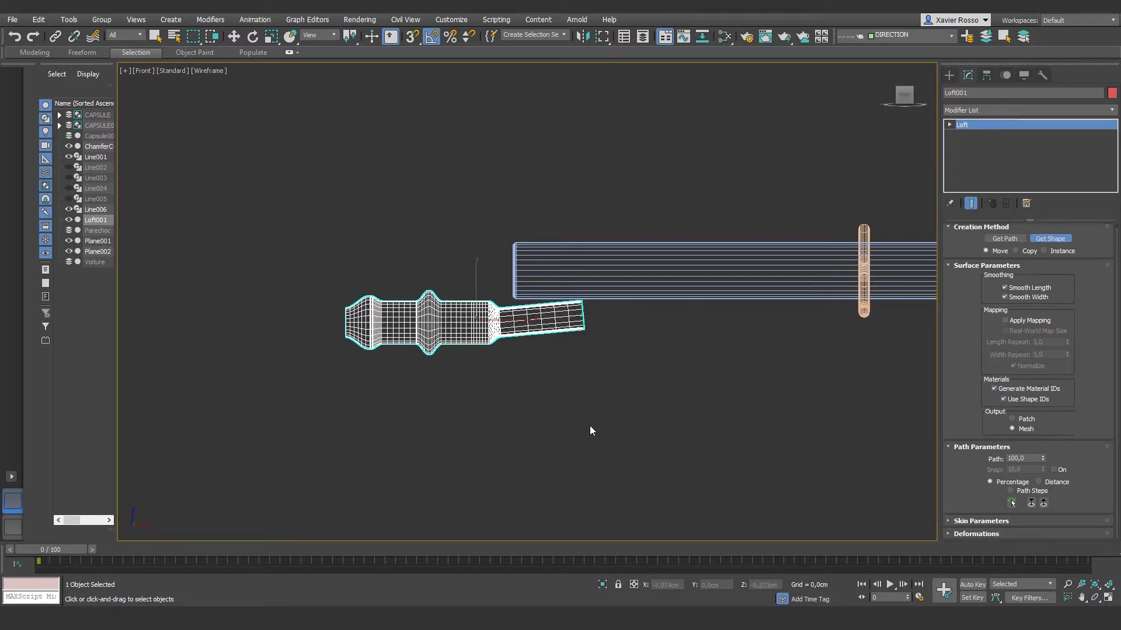
middle_drag(588, 395, 594, 415)
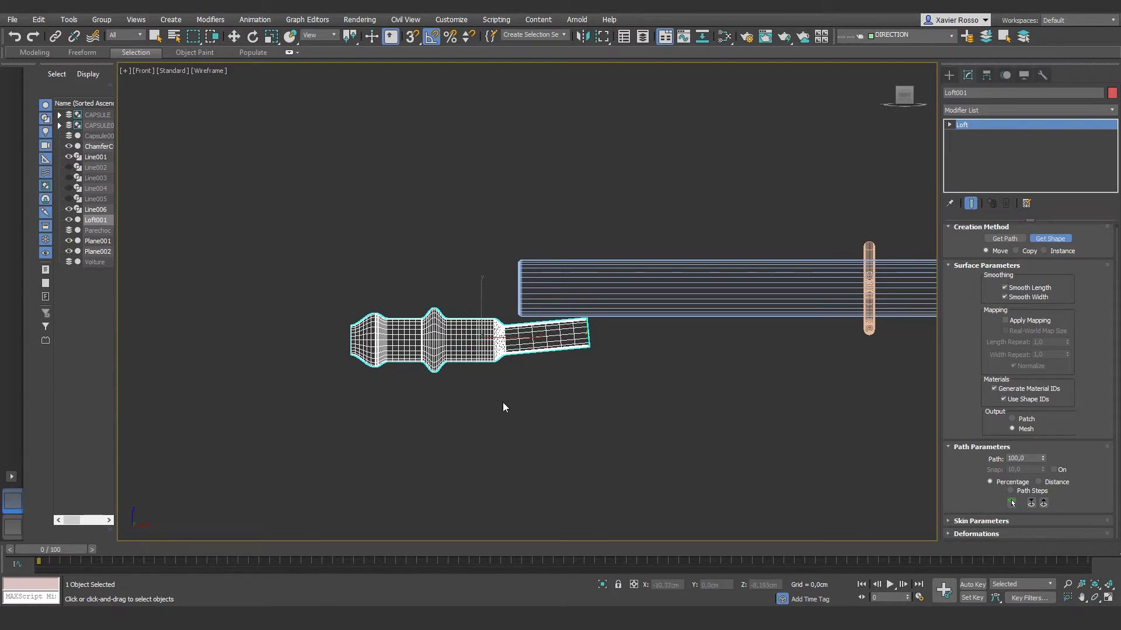
key(F3)
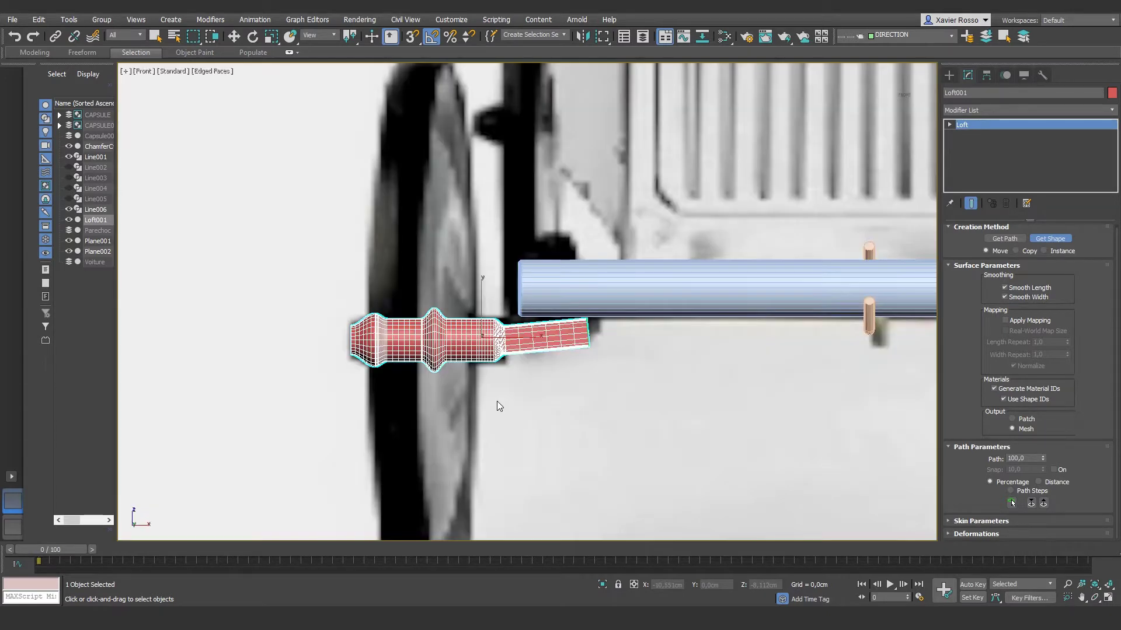
middle_drag(492, 389, 571, 423)
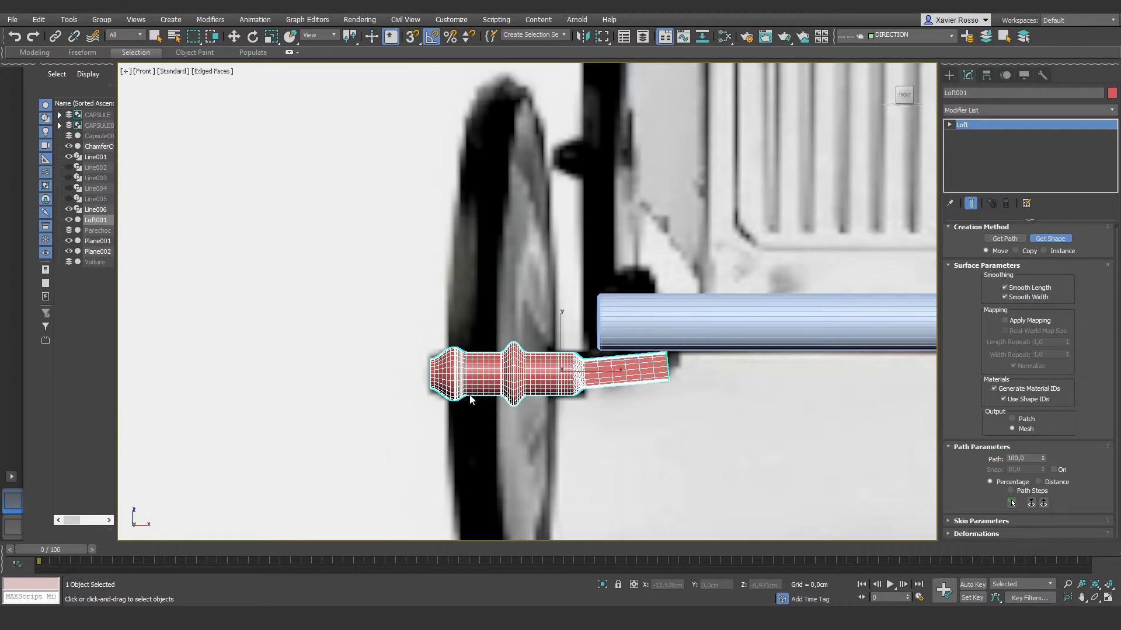
scroll(470, 400, up, 4)
scroll(470, 399, up, 2)
scroll(471, 399, down, 2)
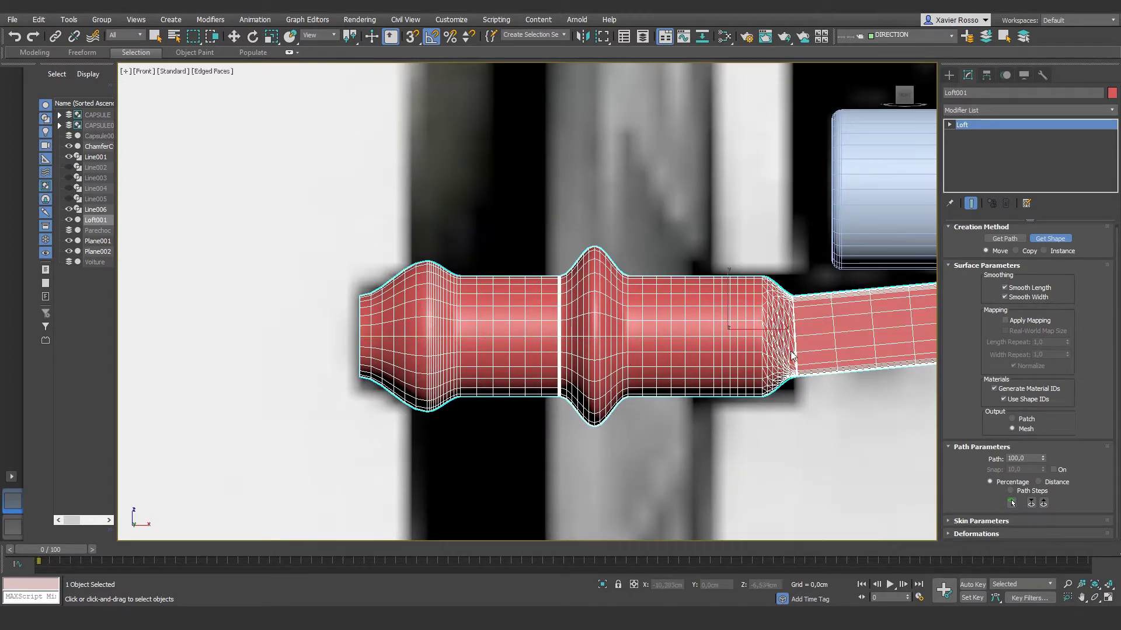
middle_drag(741, 359, 689, 369)
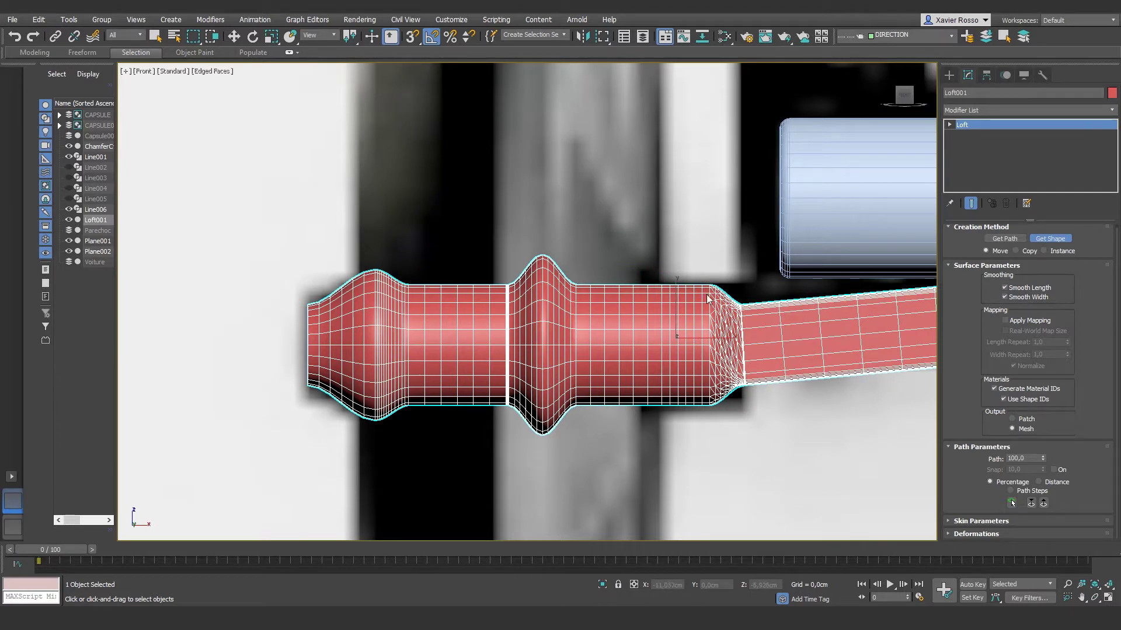
click(950, 125)
In Shape sub-object mode, slide the tang's rectangular cross-section further along the path.
click(968, 136)
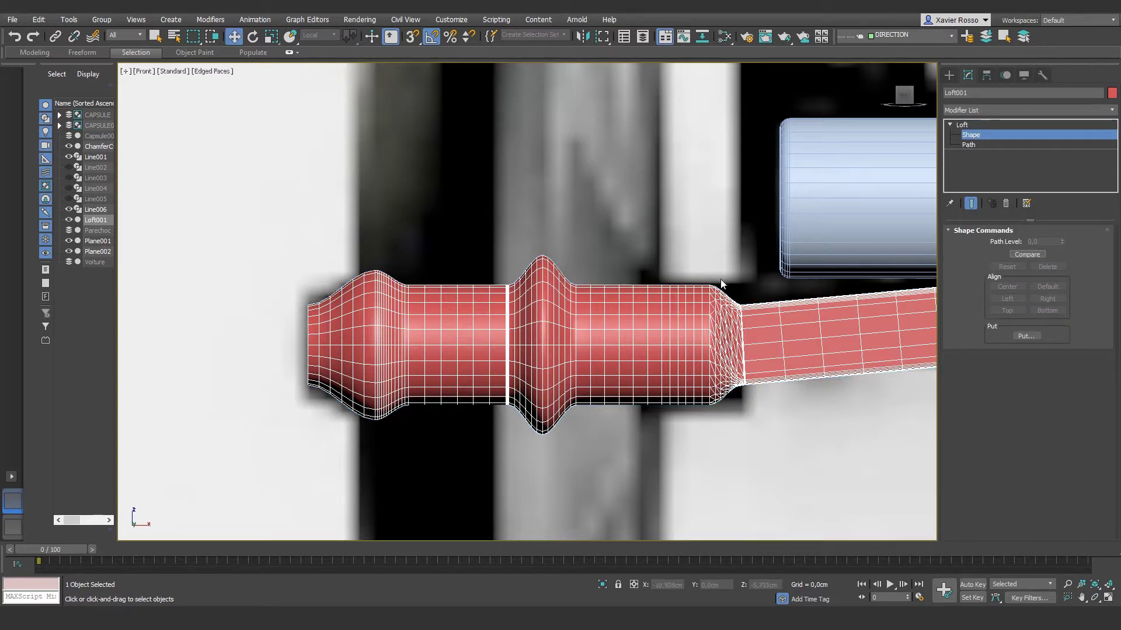
middle_drag(922, 327, 759, 353)
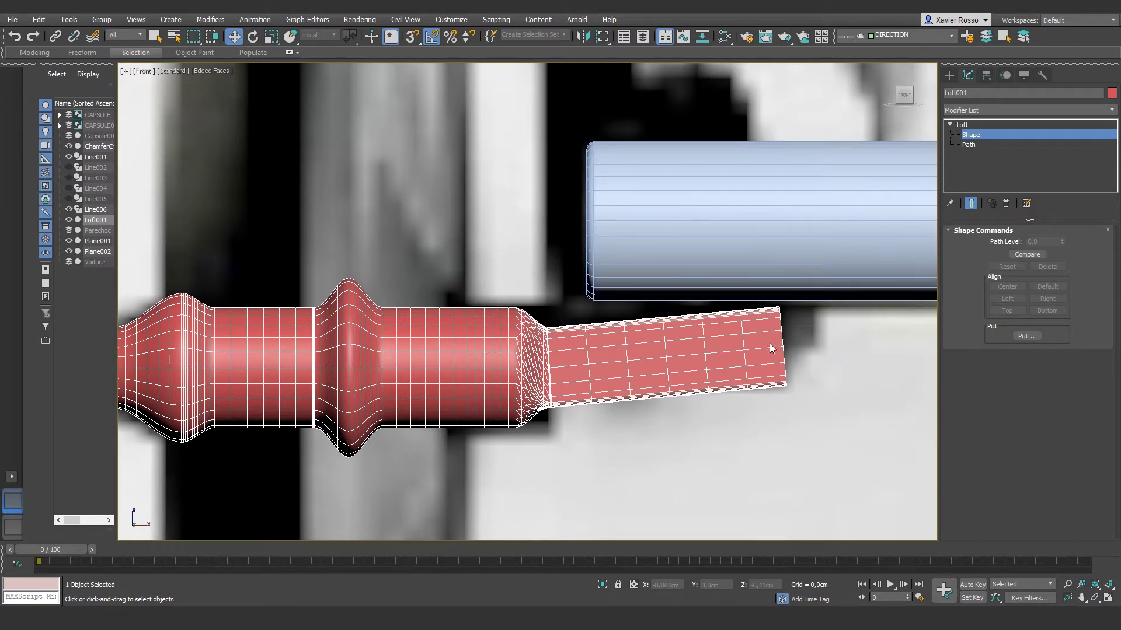
click(551, 366)
middle_drag(578, 367, 646, 383)
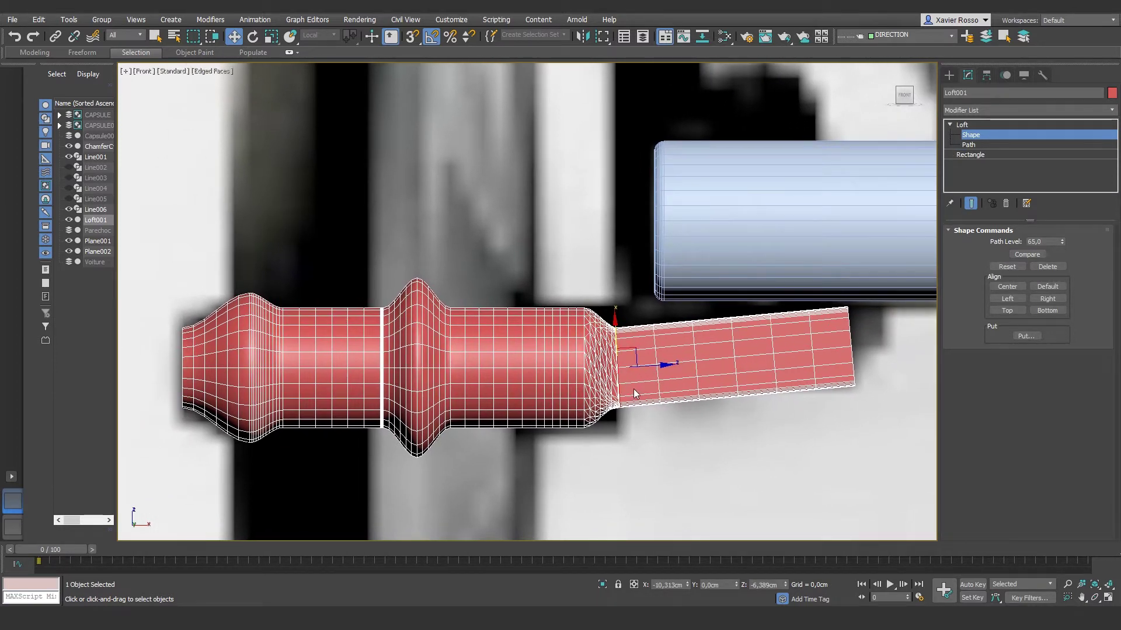
scroll(634, 392, up, 2)
scroll(621, 376, up, 2)
scroll(621, 376, down, 2)
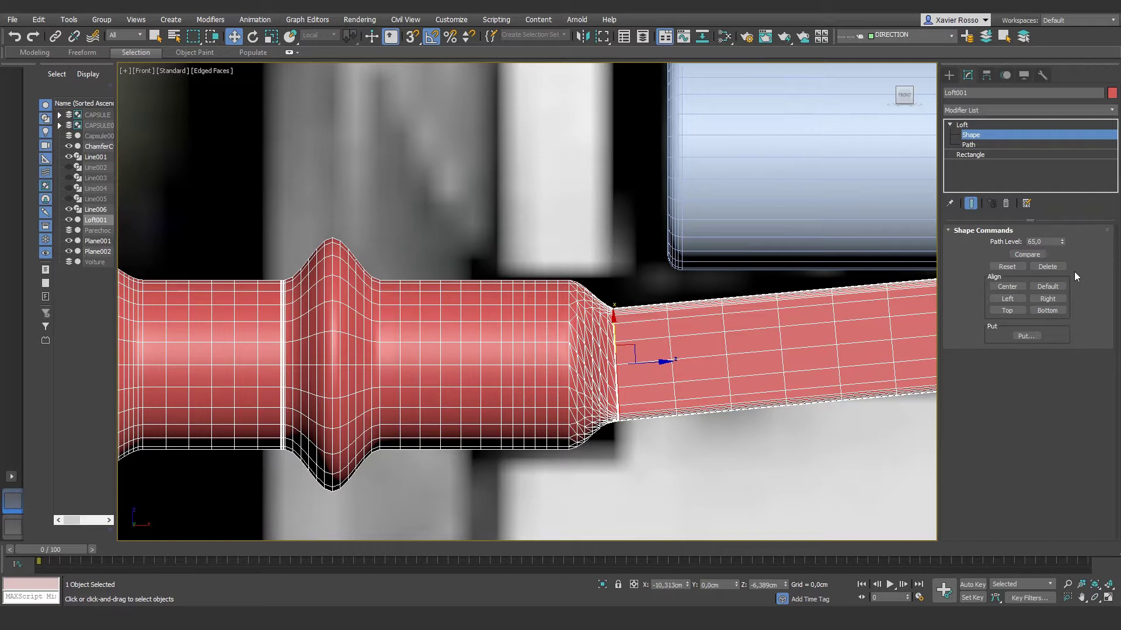
drag(1062, 241, 1061, 241)
Move the grip's end circle cross-section to path level 64.
middle_drag(671, 309, 689, 307)
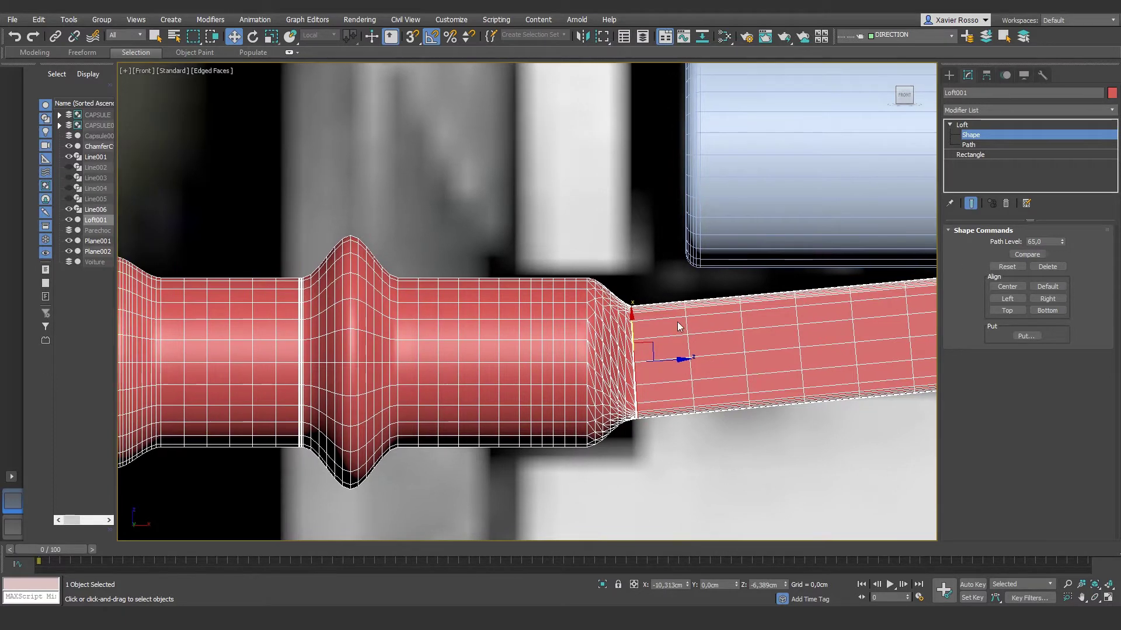
click(587, 334)
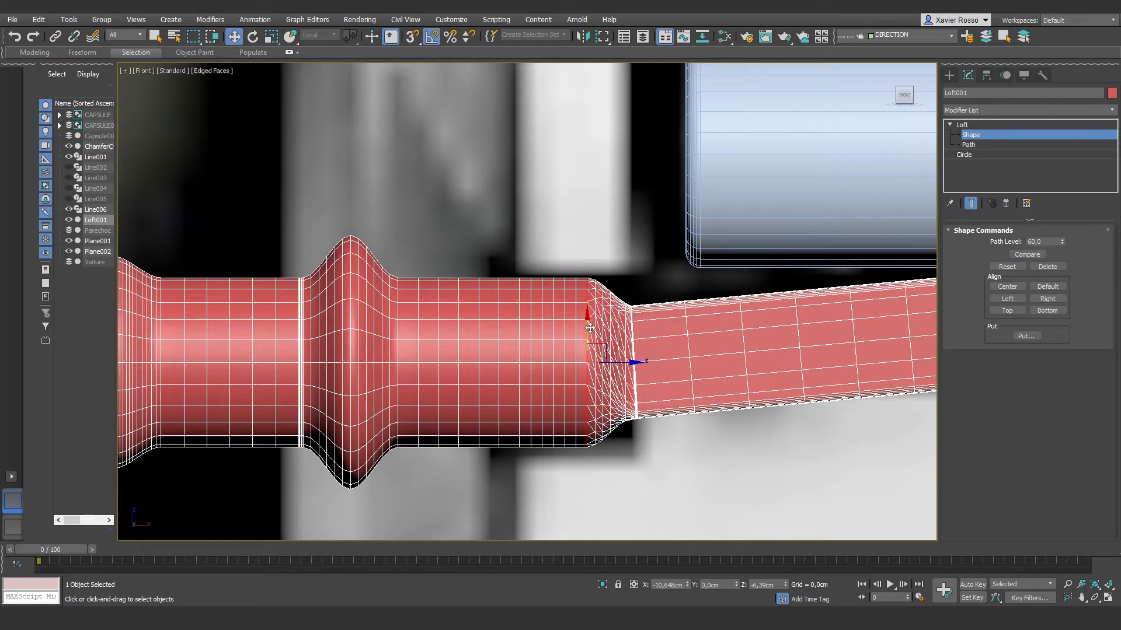
drag(1063, 242, 1065, 237)
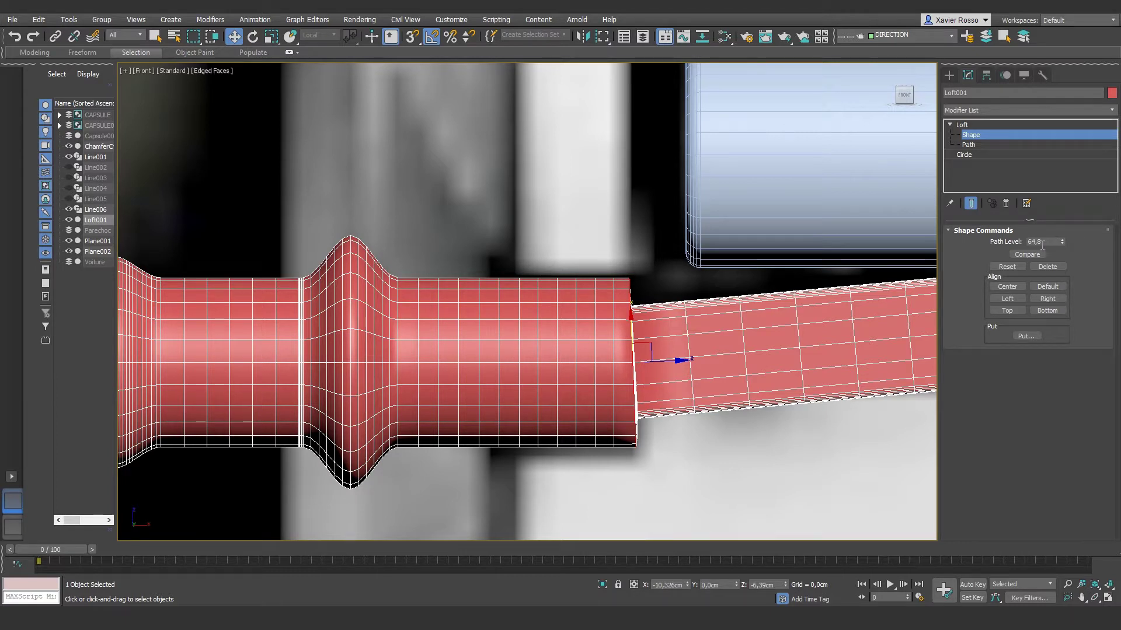
middle_drag(663, 315, 678, 305)
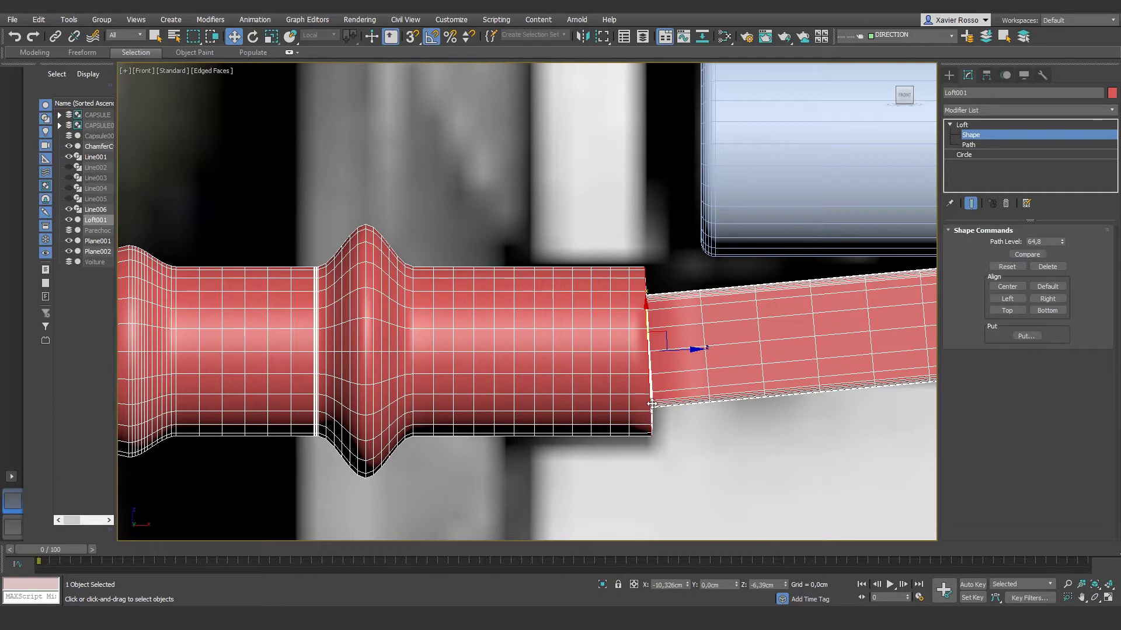
mouse_move(611, 409)
middle_down()
mouse_move(766, 416)
mouse_move(744, 406)
middle_up()
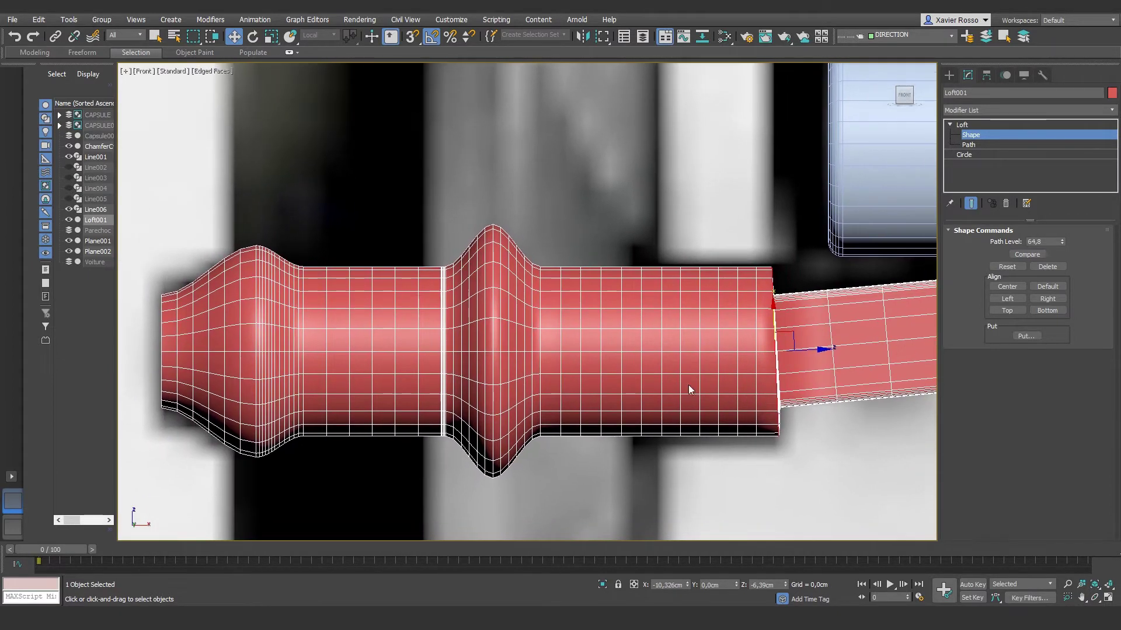
Slide the middle bulge's cross-sections toward the tang to form a sharp flange.
click(539, 346)
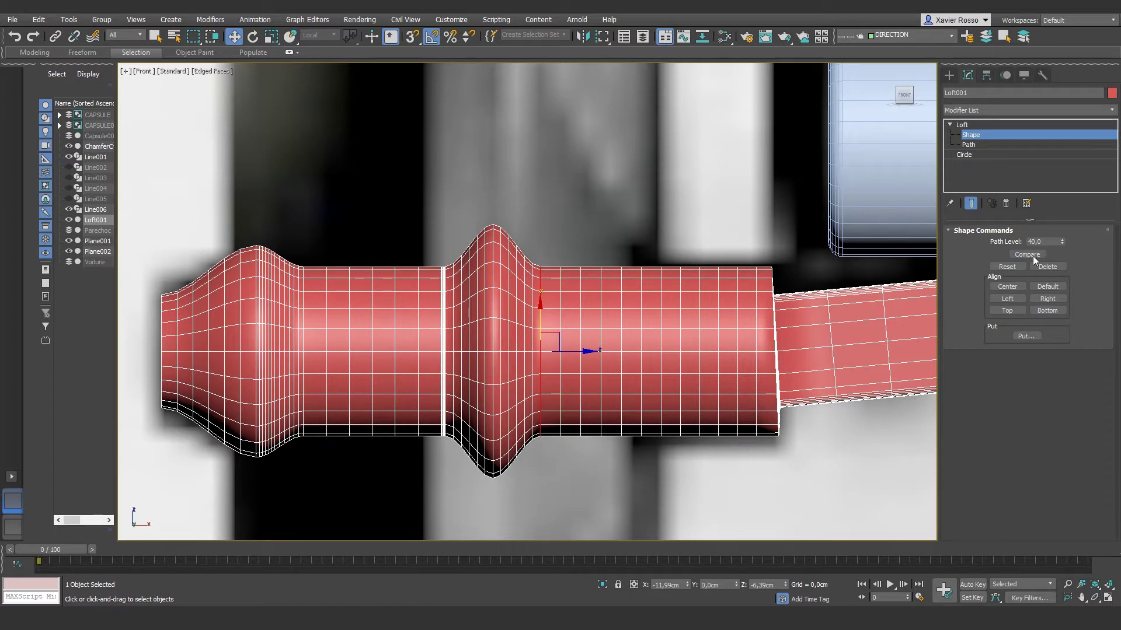
drag(1061, 242, 1084, 229)
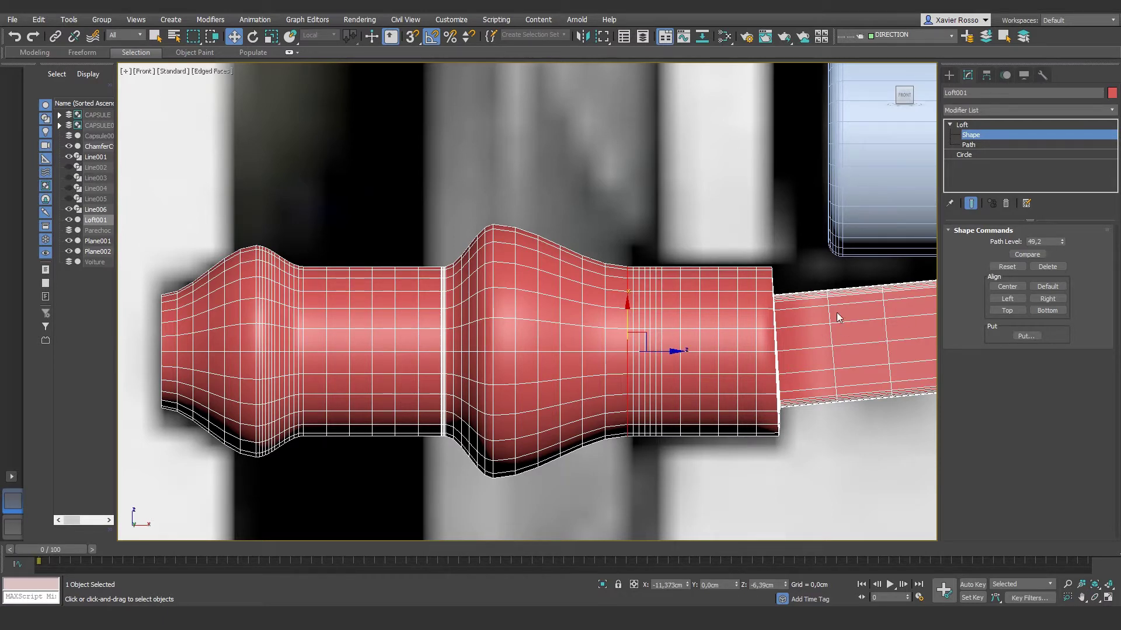
drag(1063, 243, 1065, 232)
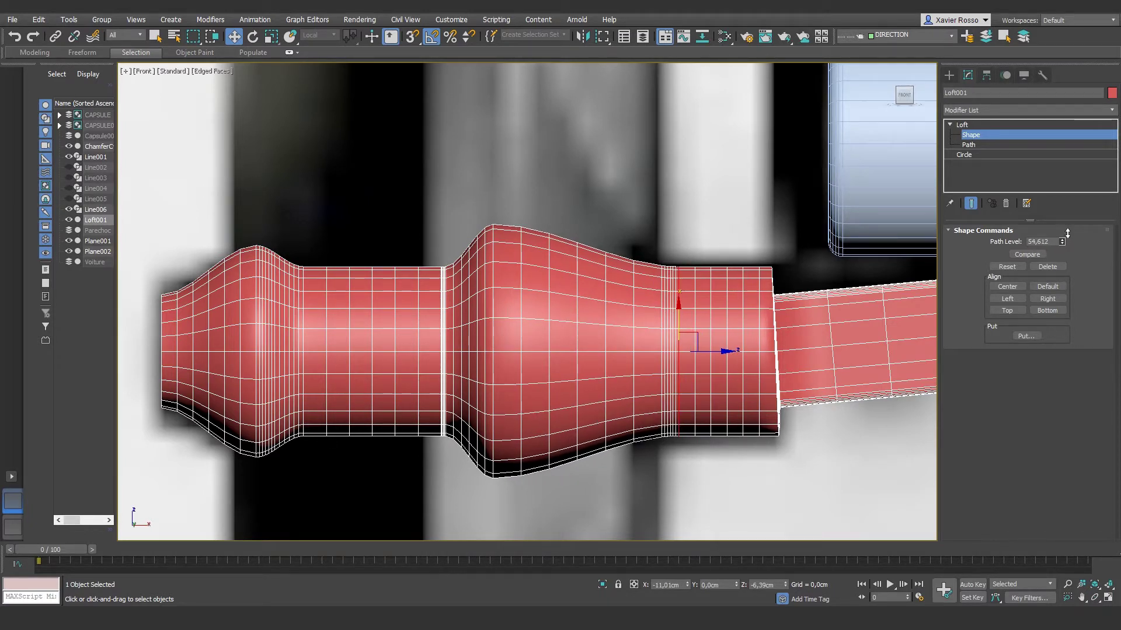
drag(1067, 234, 1067, 231)
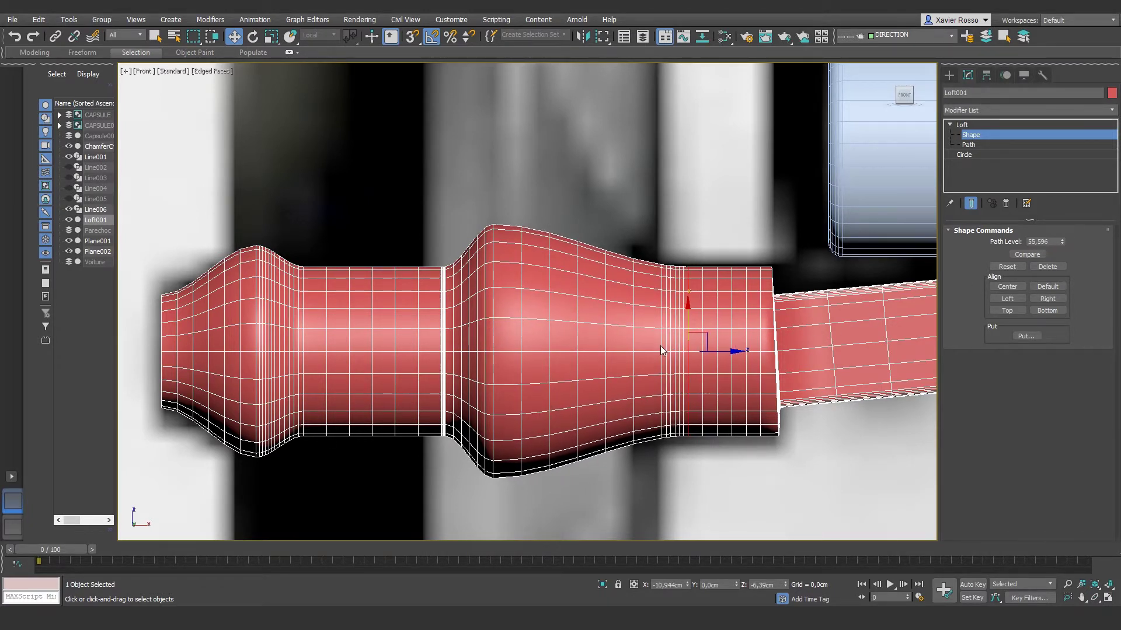
click(491, 354)
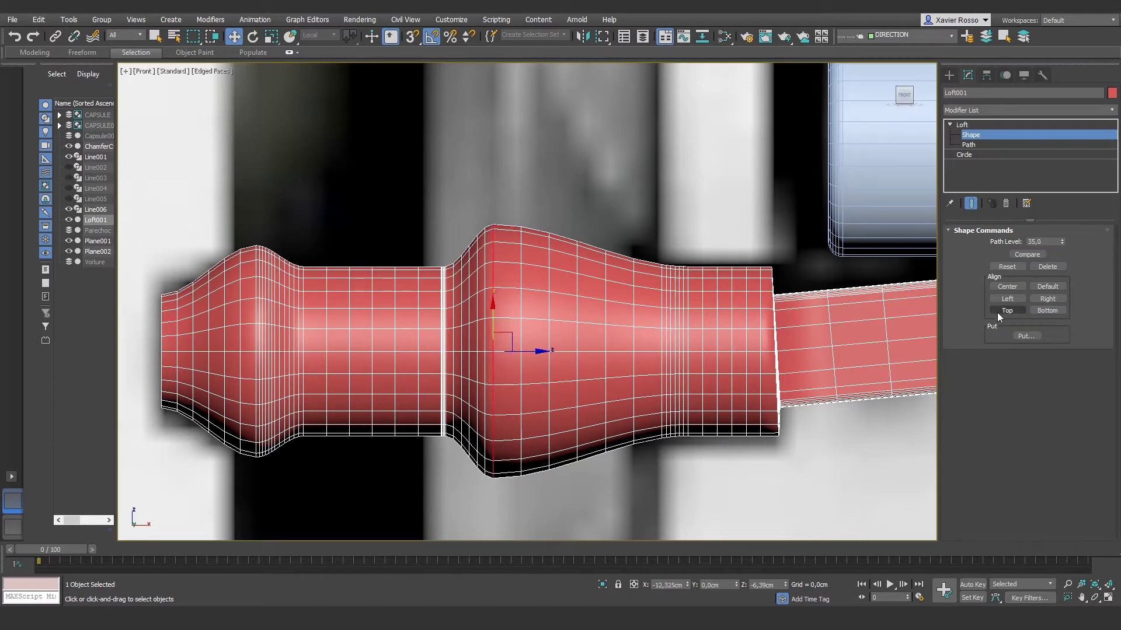
drag(1062, 241, 1093, 214)
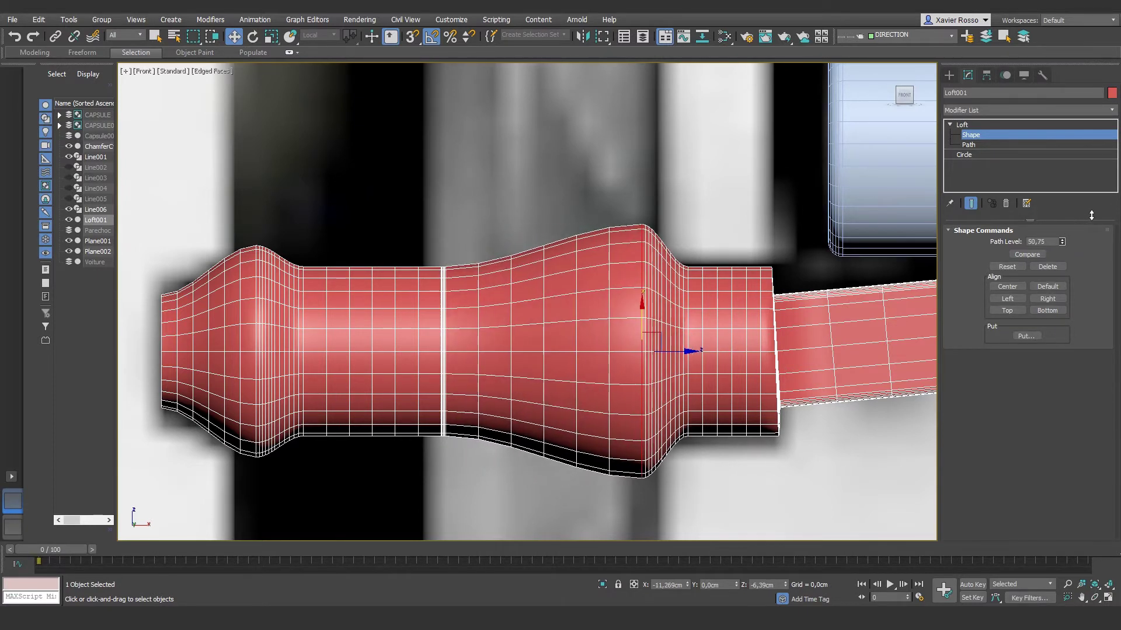
click(445, 339)
drag(1062, 242, 1089, 202)
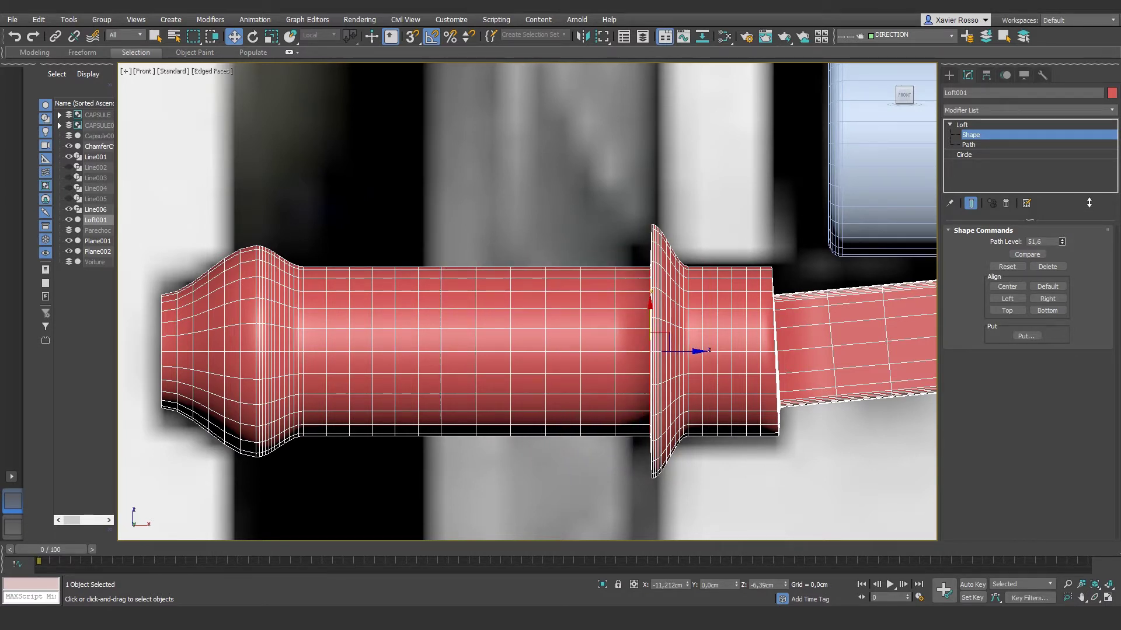
Move the outer bulge's cross-section to path level 8.1, forming a flared collar.
middle_drag(380, 318, 413, 349)
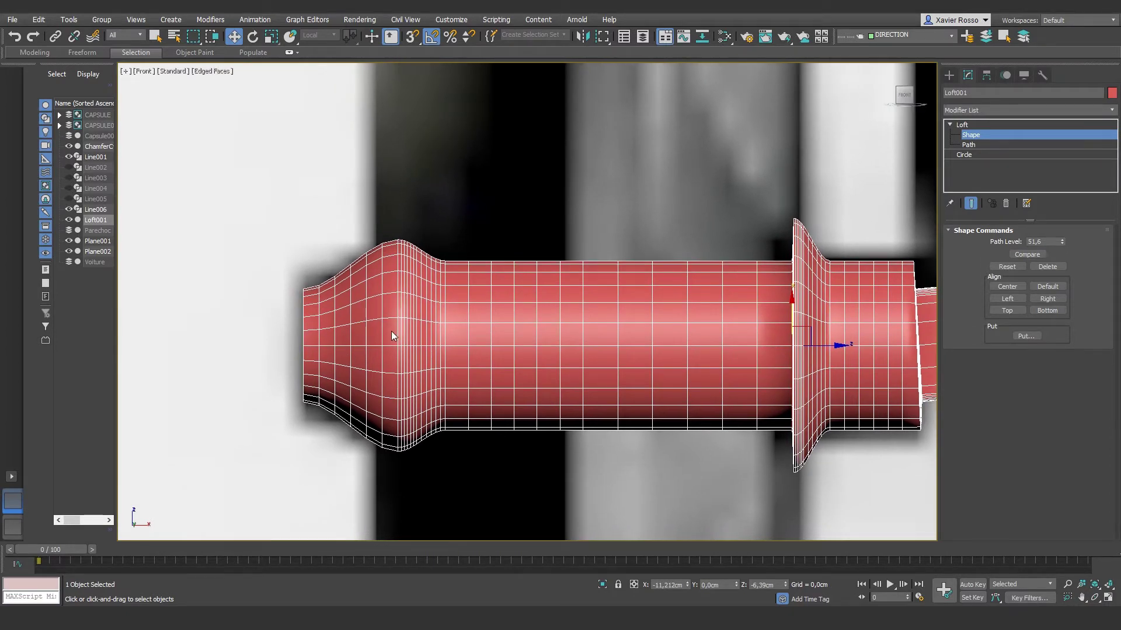
click(398, 336)
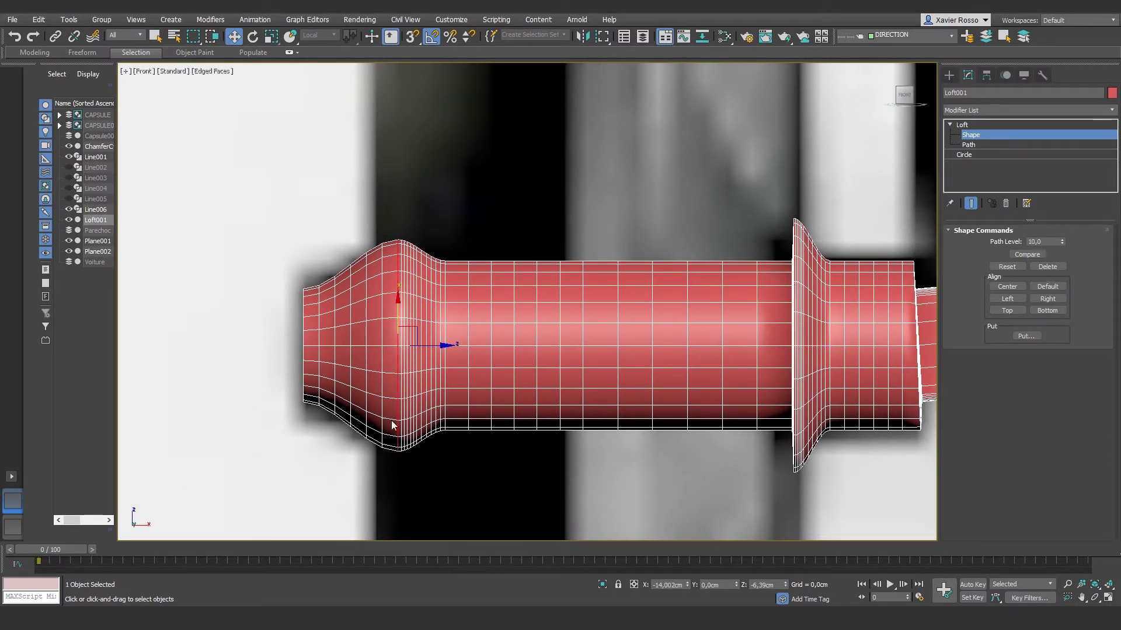
drag(1059, 243, 1048, 259)
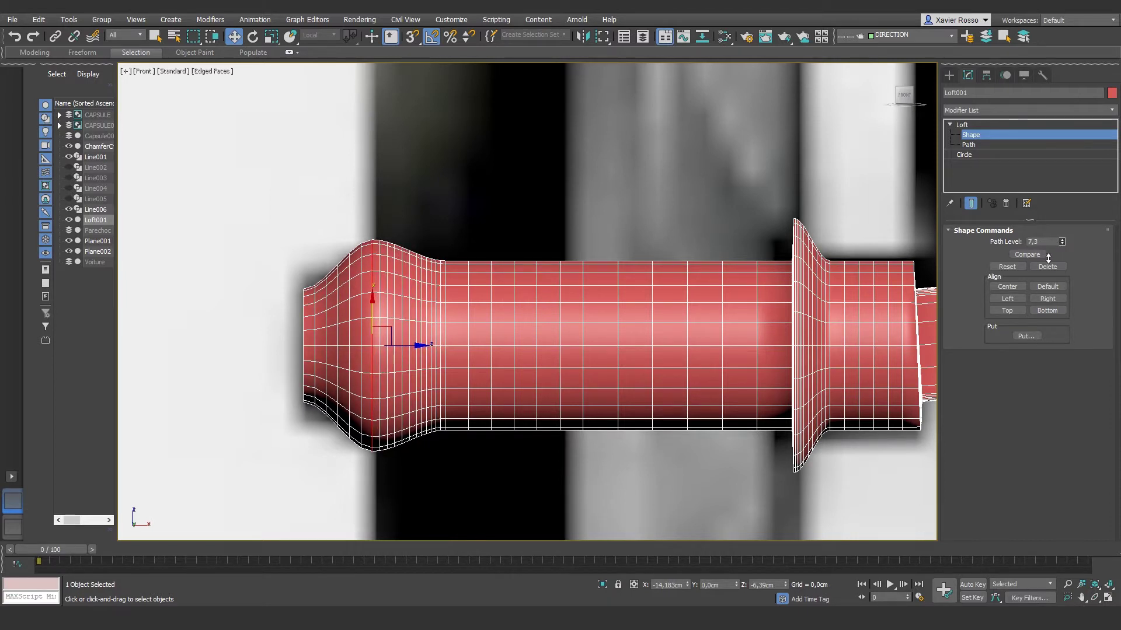
drag(1049, 259, 1048, 252)
drag(446, 340, 490, 407)
drag(1061, 244, 1047, 270)
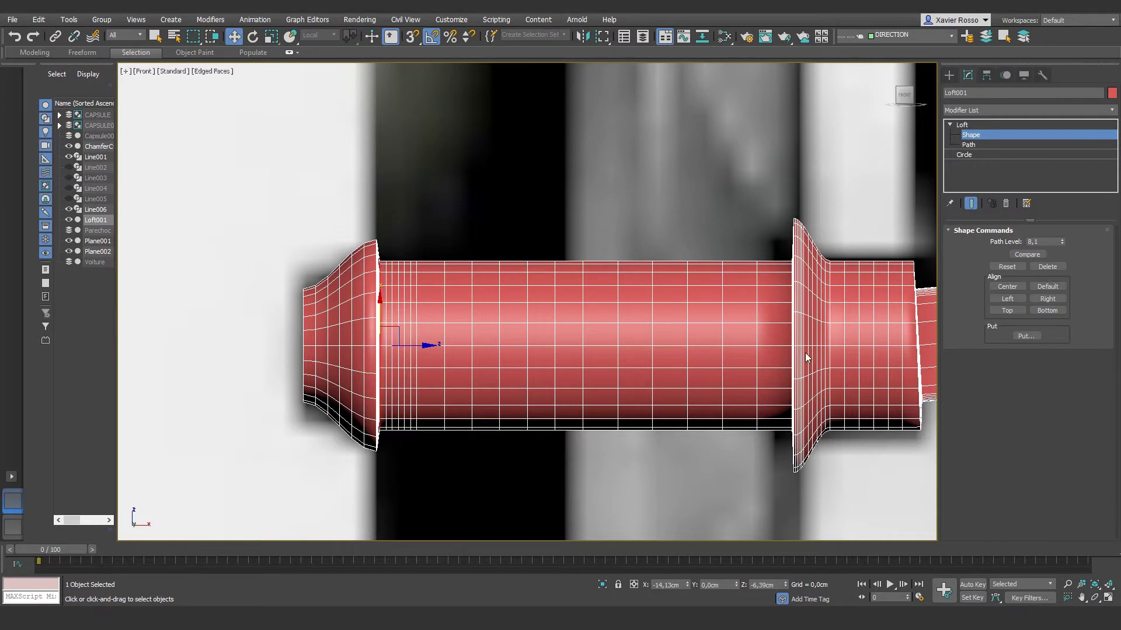
scroll(804, 353, down, 5)
scroll(592, 389, up, 1)
scroll(592, 389, up, 3)
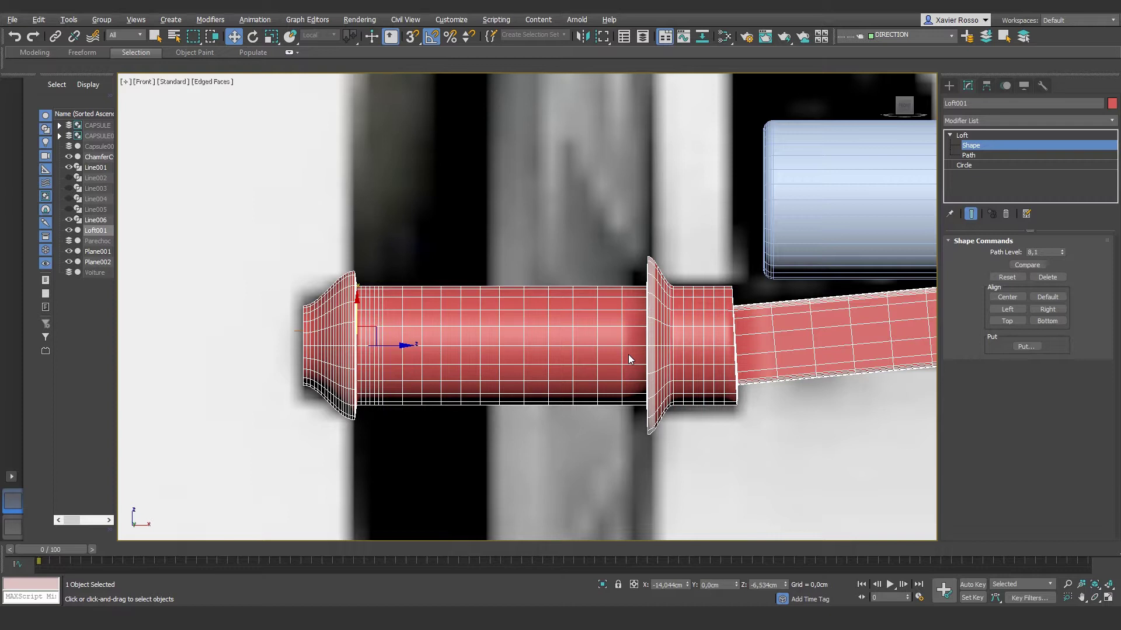
Select the cross-section at the collar junction and rotate it by -10°.
mouse_move(628, 355)
alt+middle_down()
mouse_move(640, 354)
mouse_move(534, 393)
alt+middle_up()
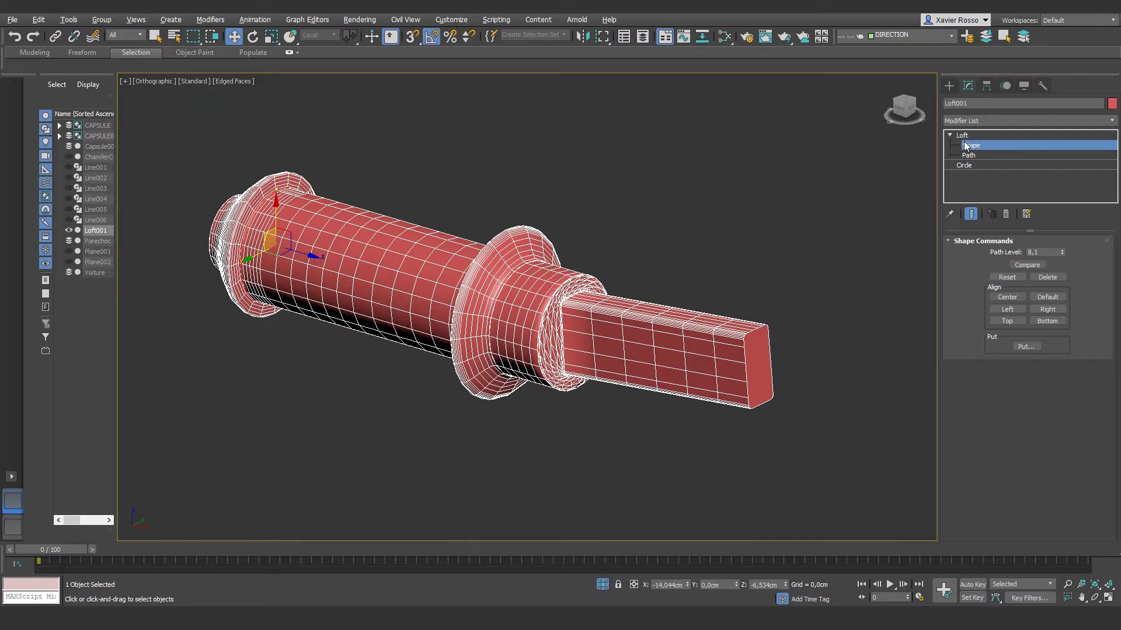
click(561, 336)
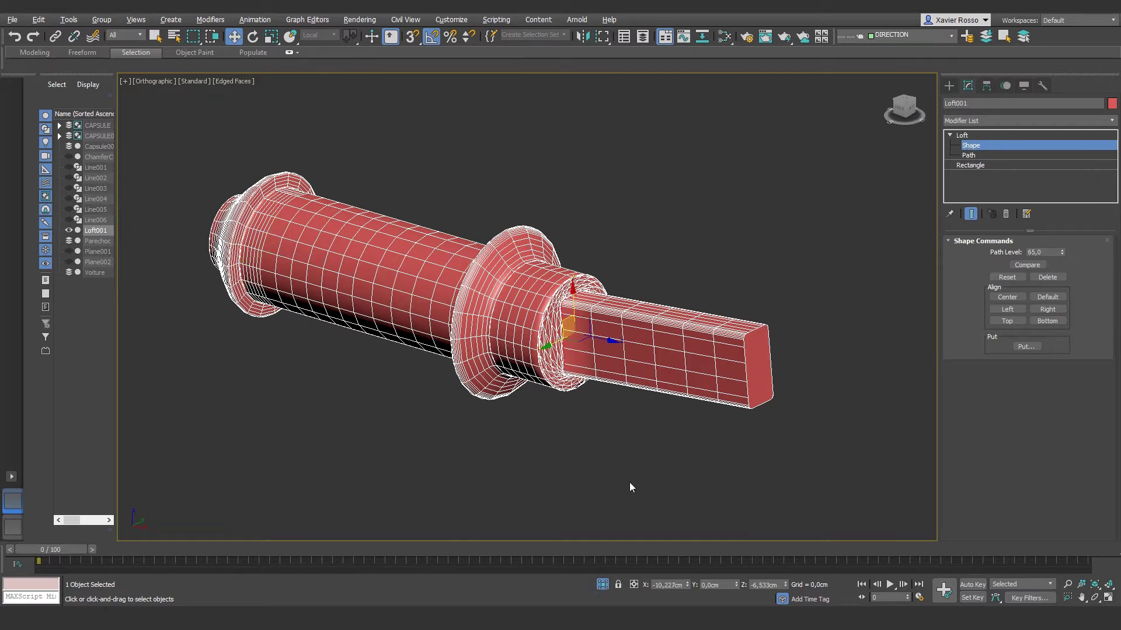
click(747, 367)
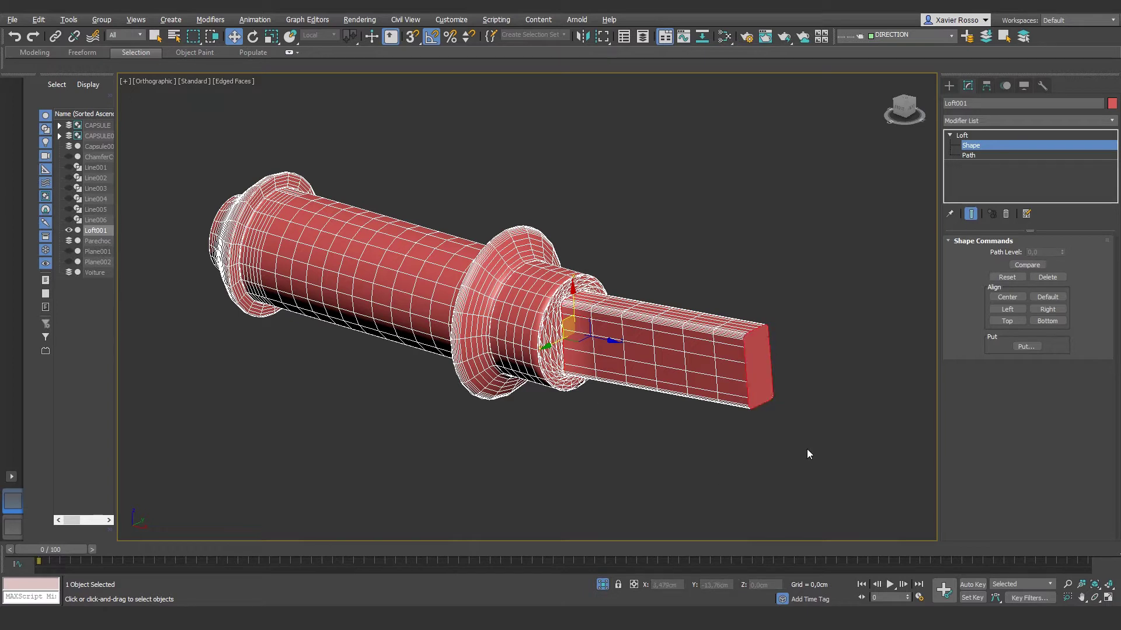
key(e)
drag(555, 327, 615, 284)
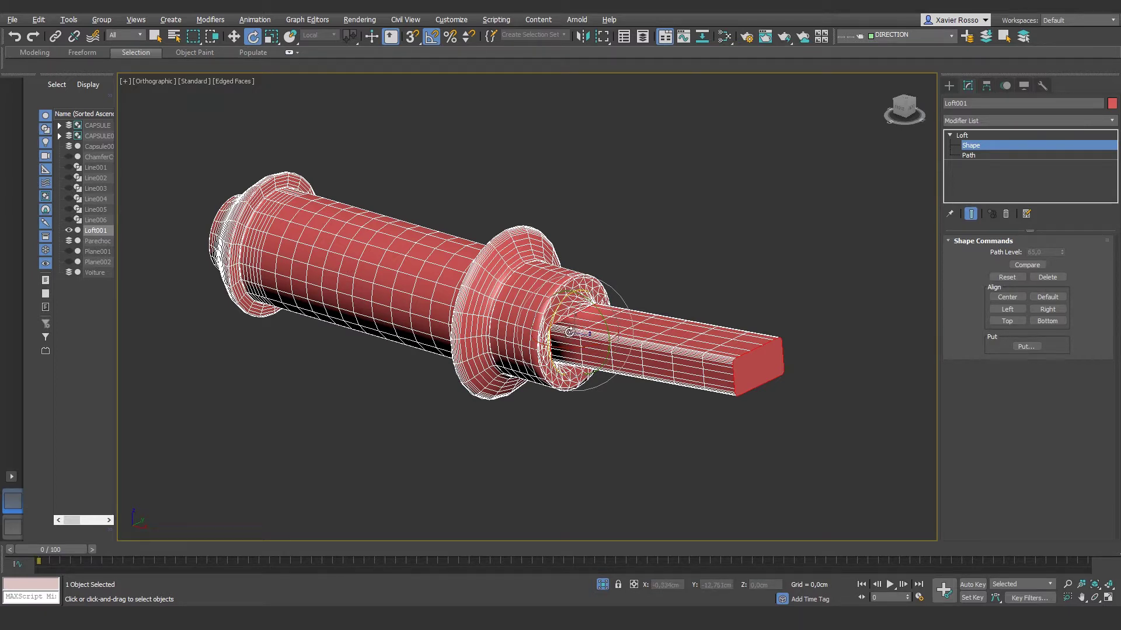
Scale the junction cross-section up to about 107%.
key(r)
drag(545, 346, 508, 473)
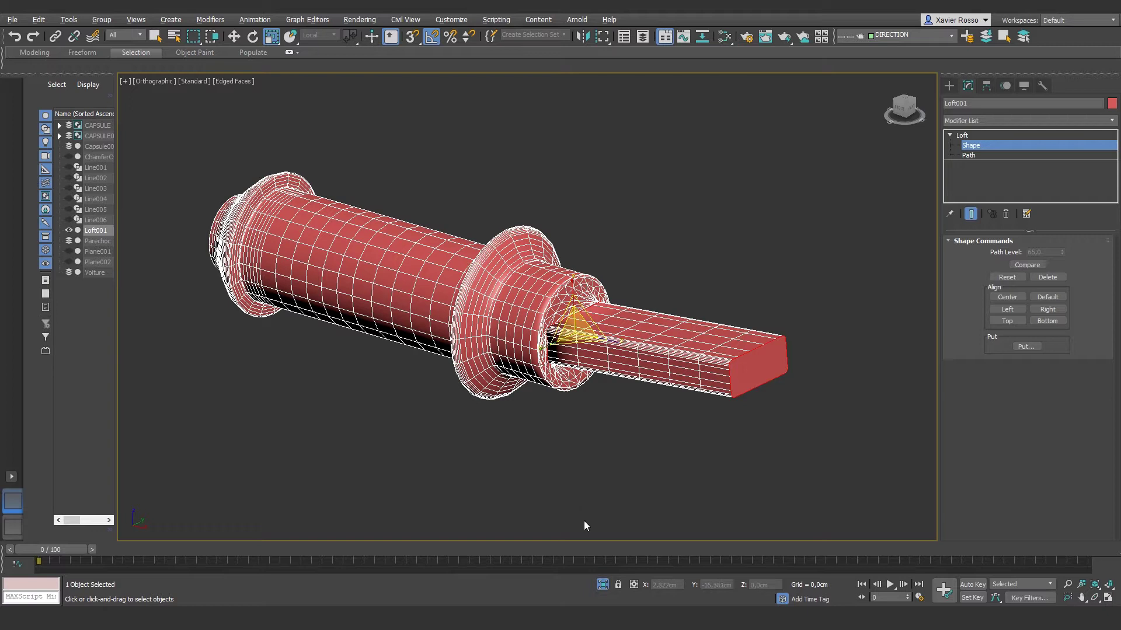
scroll(488, 226, up, 5)
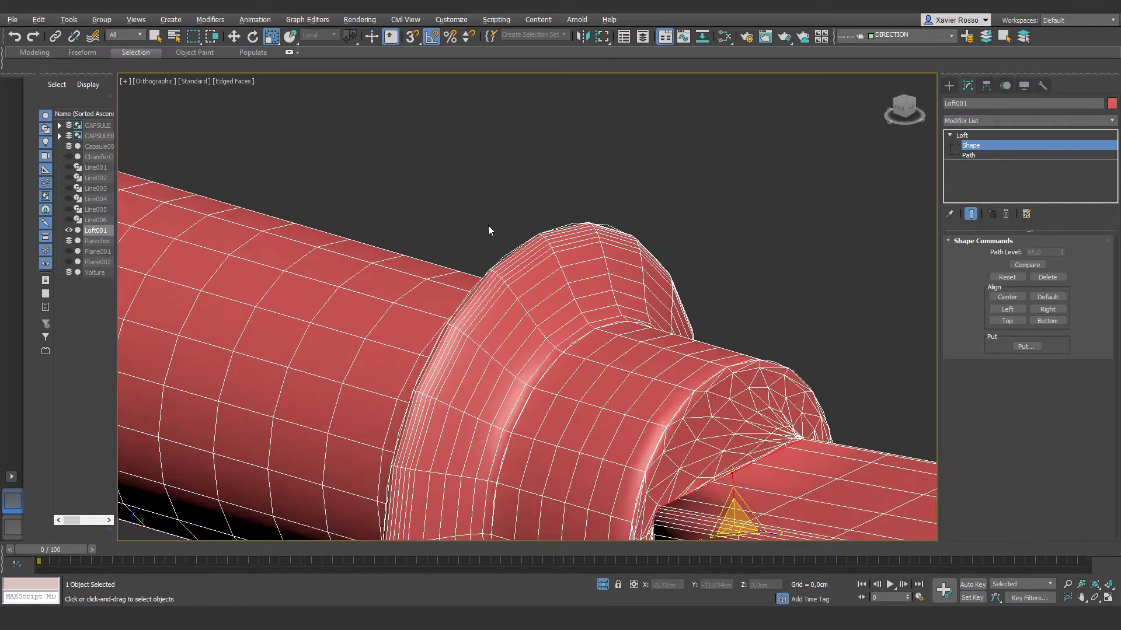
scroll(560, 347, up, 2)
scroll(560, 346, down, 2)
alt+middle_drag(560, 346, 551, 341)
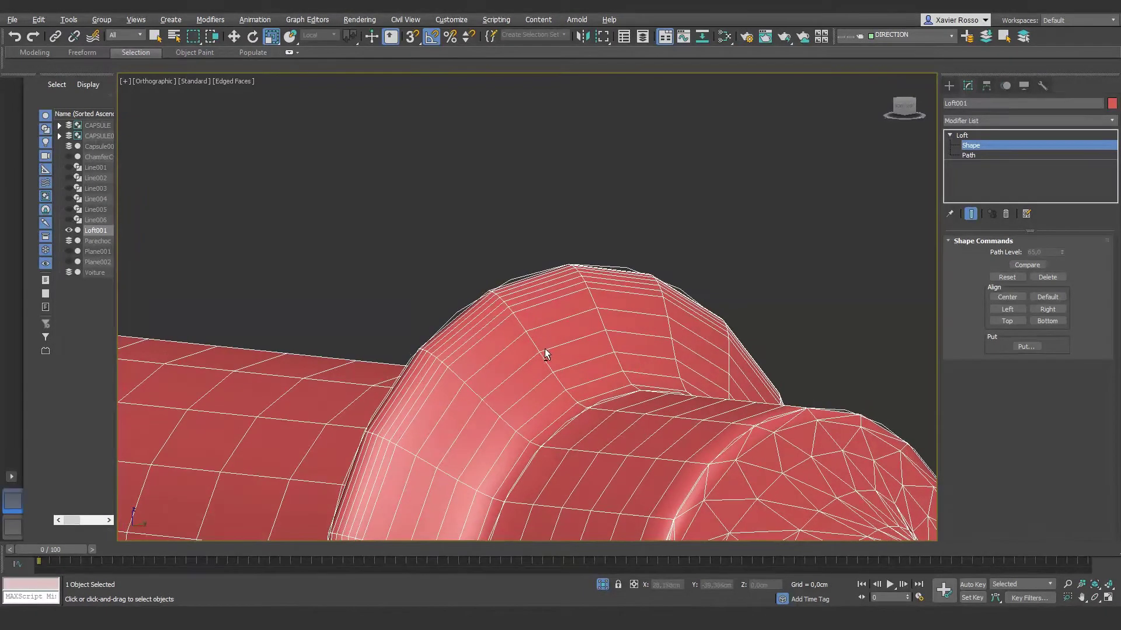
scroll(544, 348, up, 3)
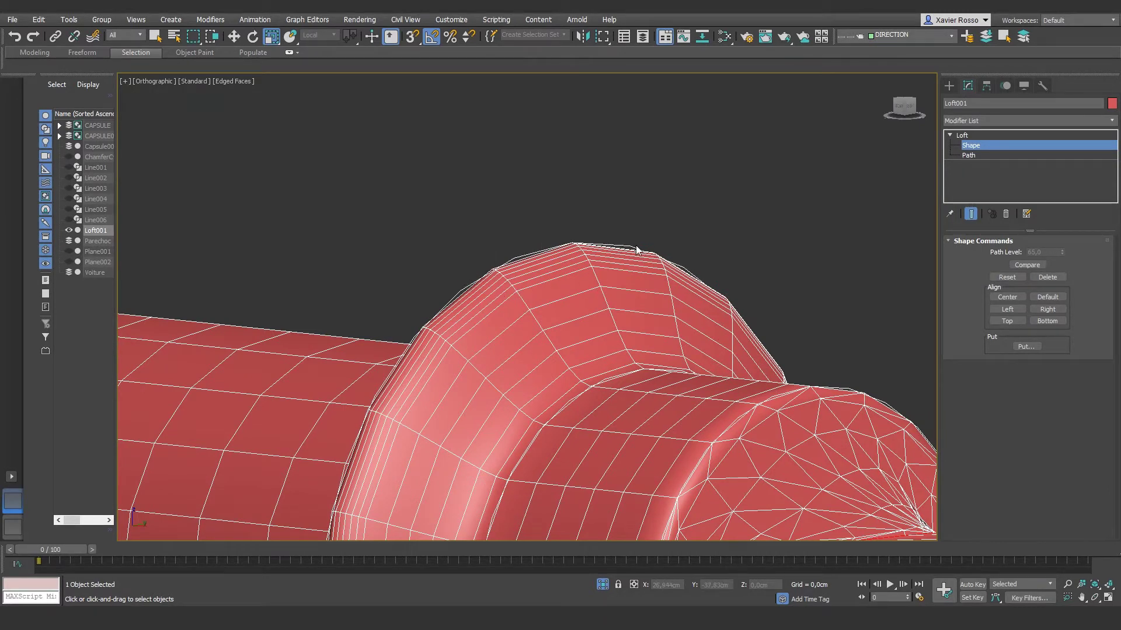
scroll(636, 248, down, 2)
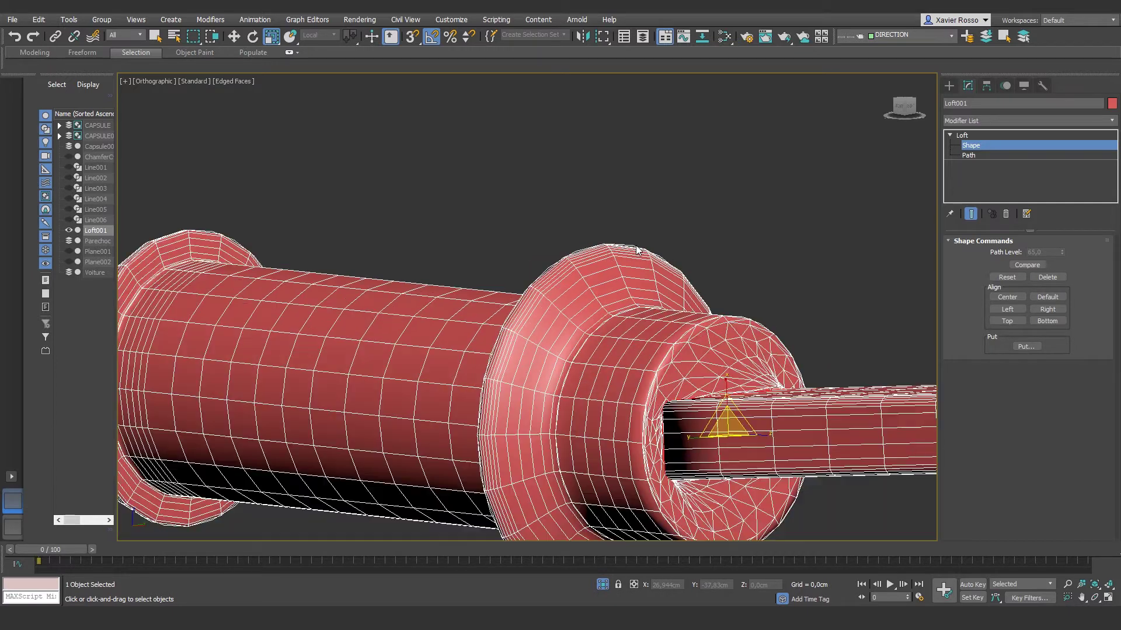
Return to the Loft level and raise Shape Steps to 16.
click(962, 136)
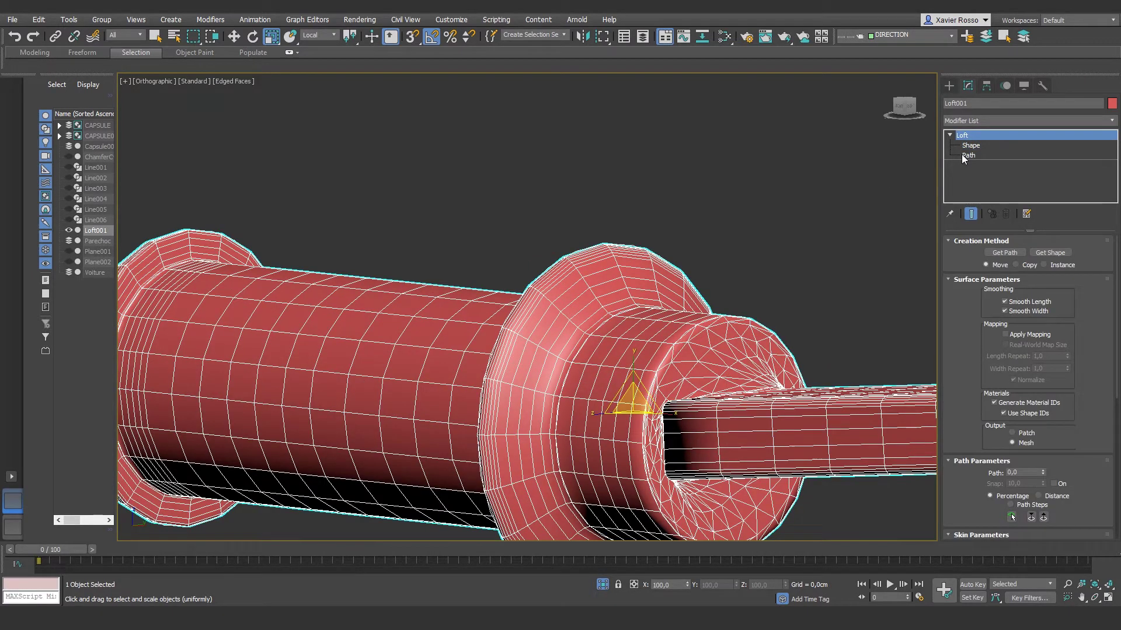
scroll(1015, 327, down, 2)
scroll(1015, 327, down, 2)
scroll(1024, 337, down, 1)
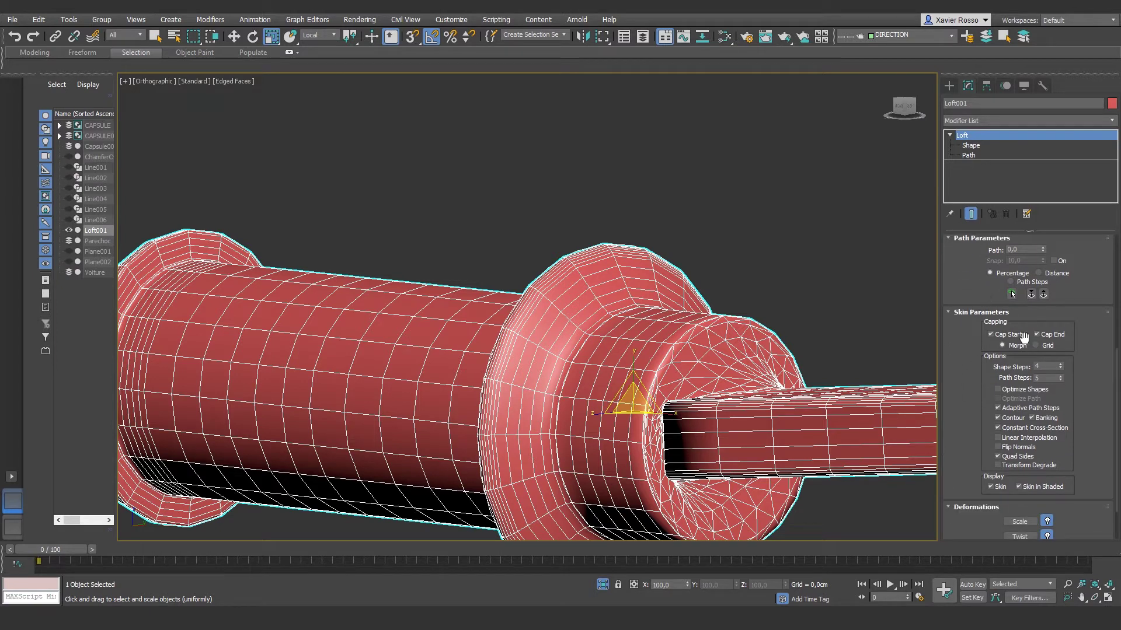
scroll(774, 310, down, 2)
mouse_move(759, 315)
alt+middle_down()
mouse_move(627, 314)
mouse_move(792, 400)
alt+middle_up()
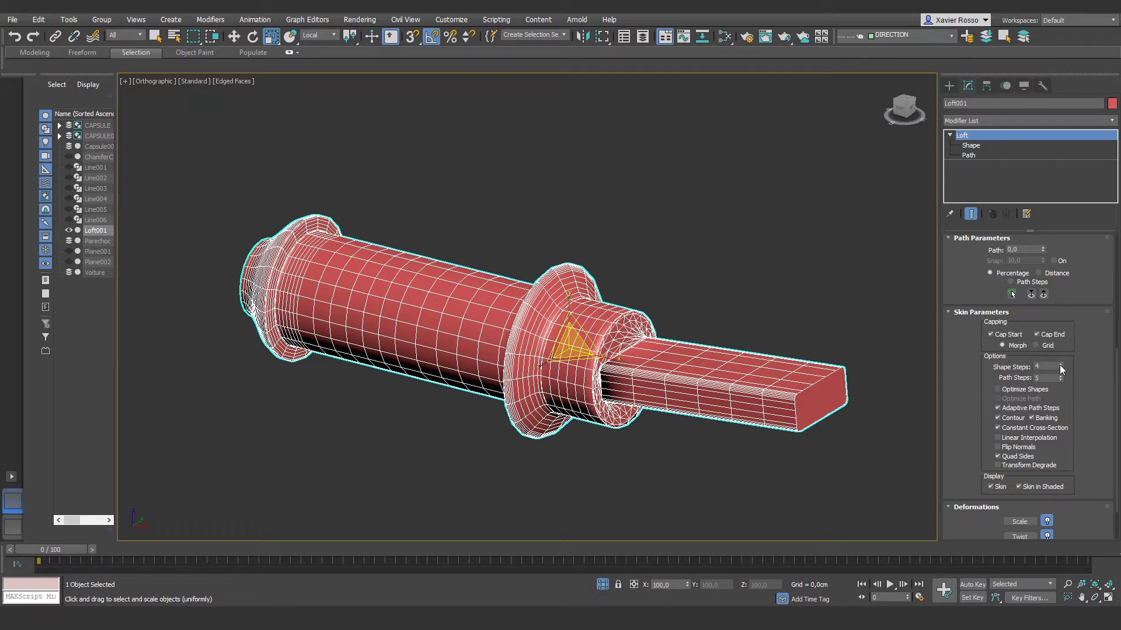
drag(1061, 364, 1060, 355)
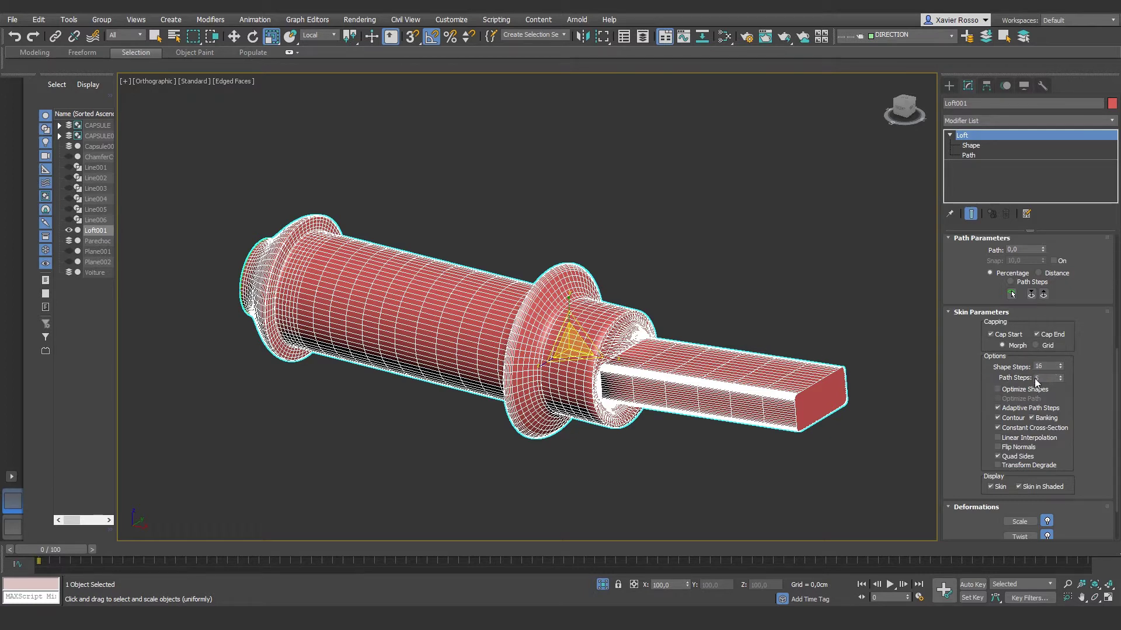
Set Path Steps to 6 and enable Optimize Shapes.
click(1060, 376)
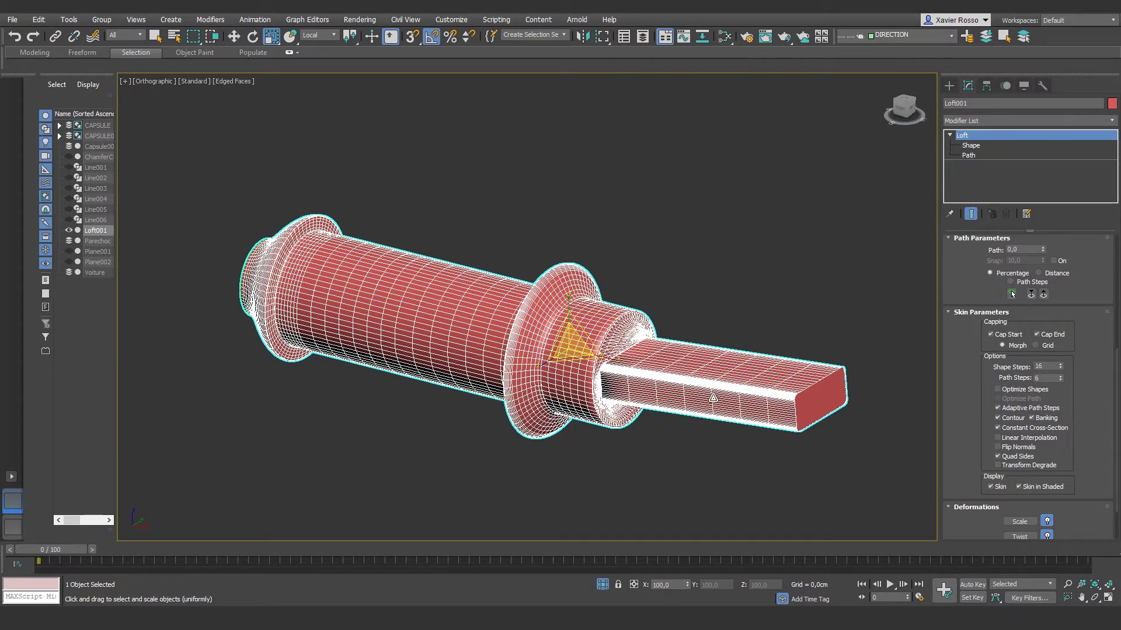
alt+middle_drag(700, 420, 655, 444)
scroll(645, 300, up, 2)
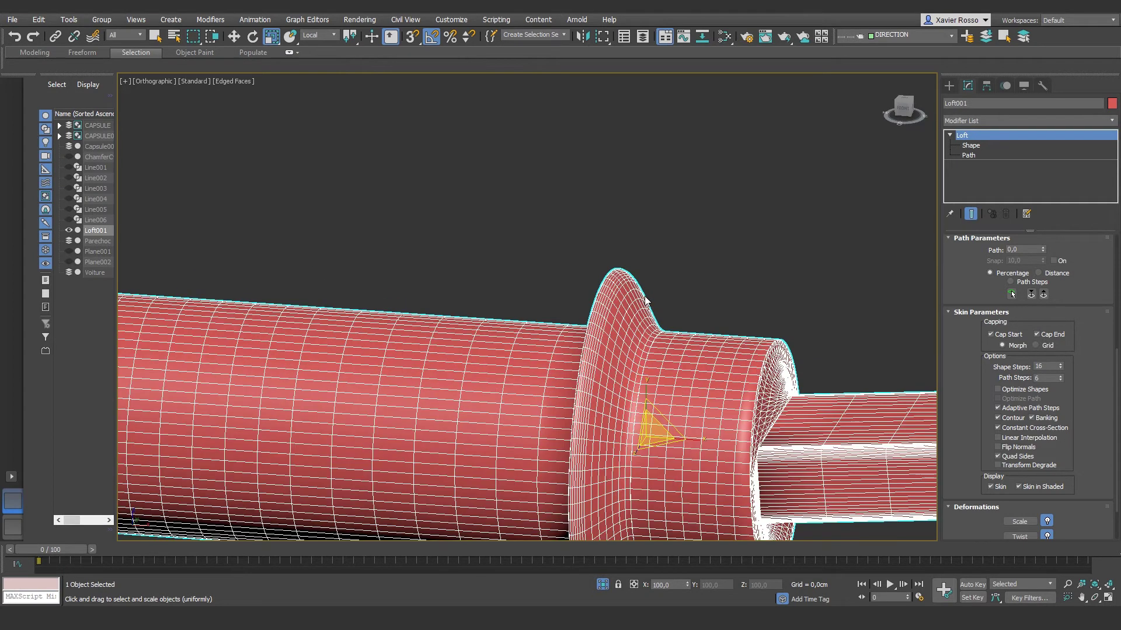
scroll(647, 301, up, 2)
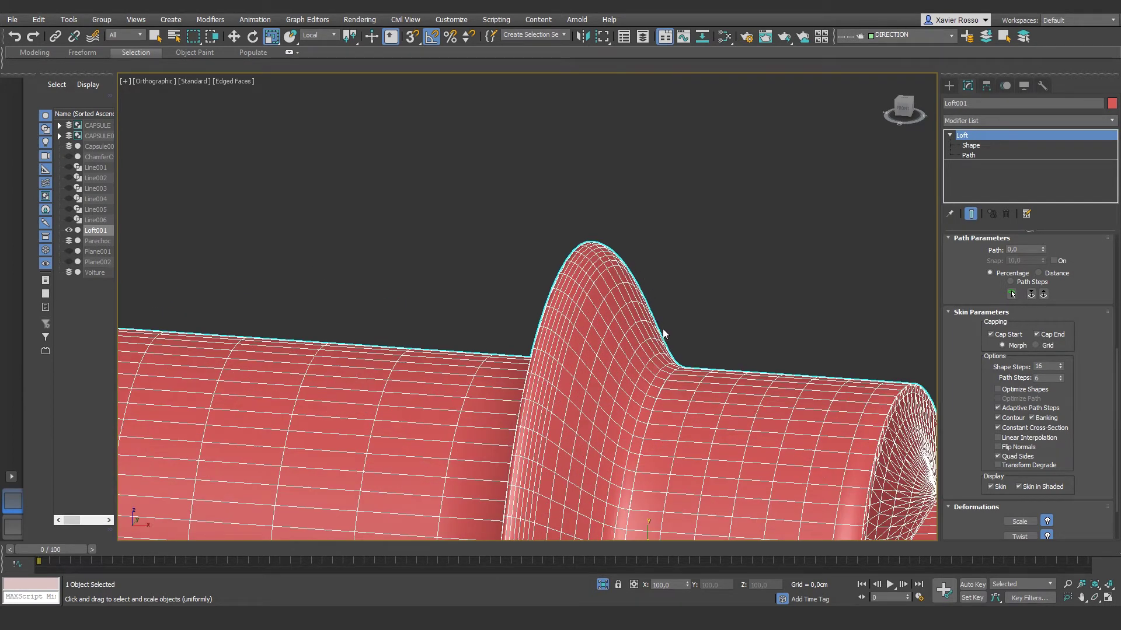
drag(1061, 382, 1062, 379)
scroll(881, 406, down, 4)
middle_drag(876, 439, 724, 384)
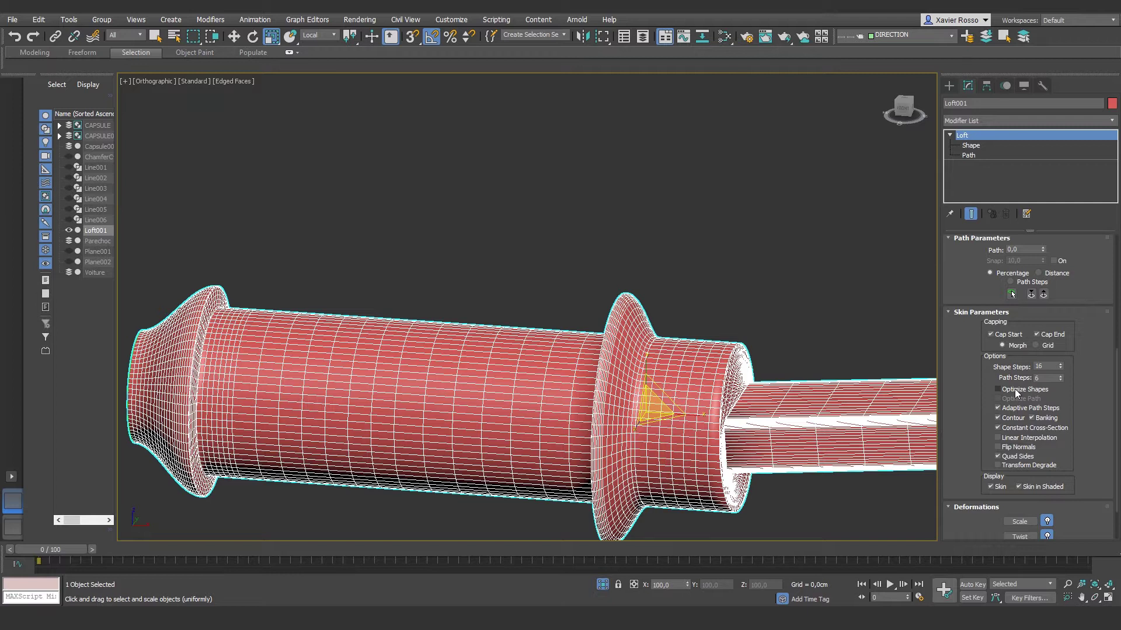
click(1015, 390)
scroll(850, 412, down, 3)
middle_drag(857, 415, 753, 417)
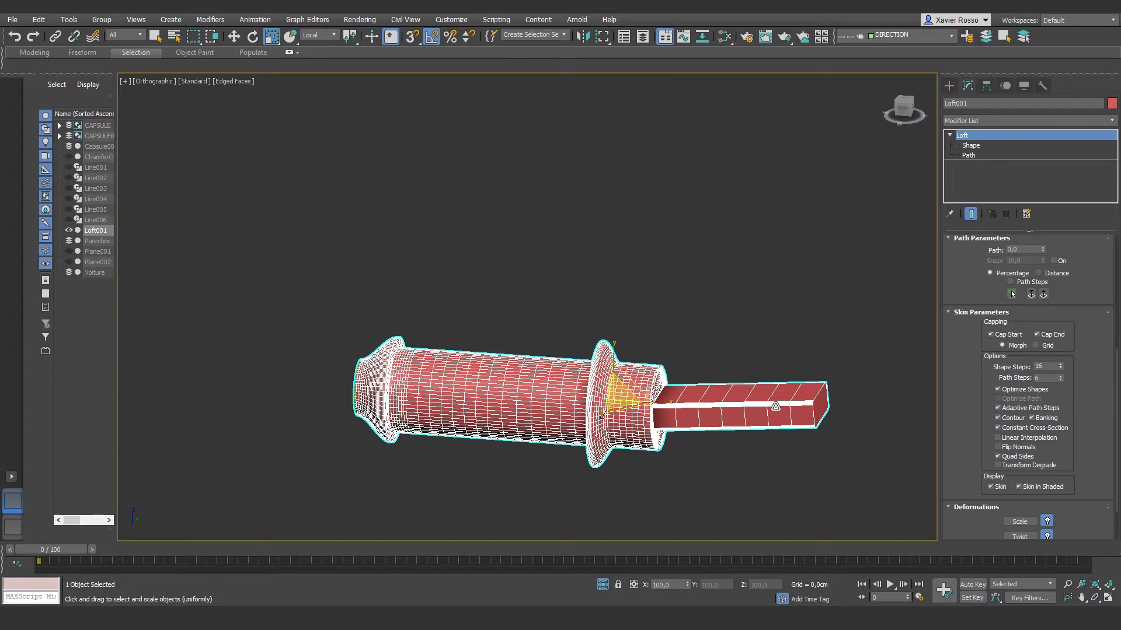
In Front view, uncheck Contour in Loft001's Skin Parameters, then orbit back to 3D.
scroll(775, 406, up, 3)
scroll(732, 423, up, 1)
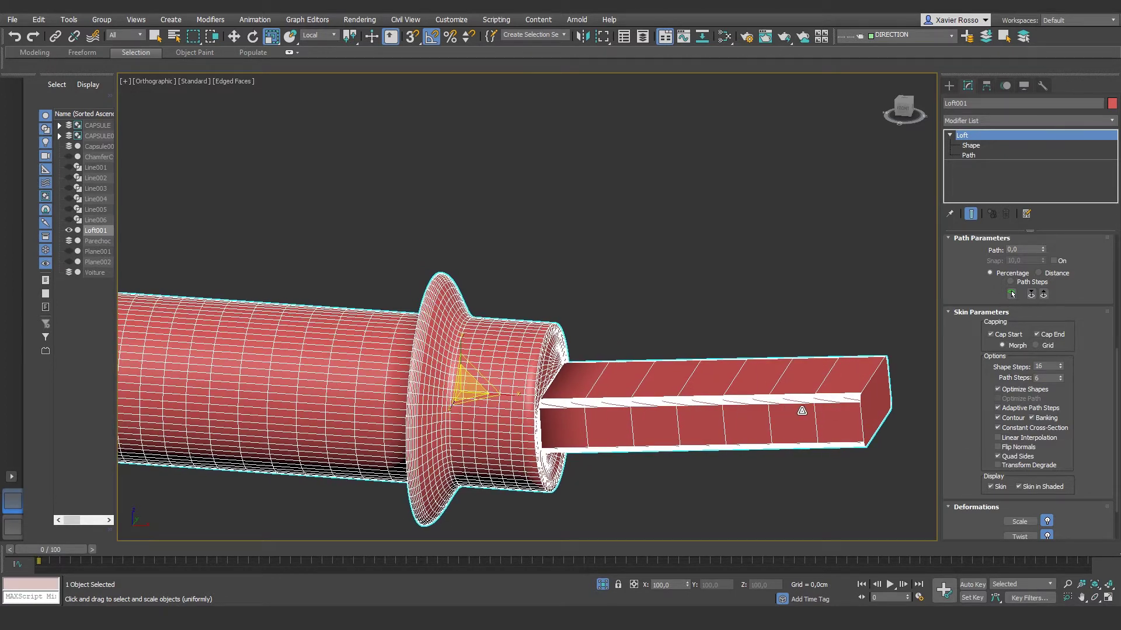
key(f)
scroll(640, 300, up, 4)
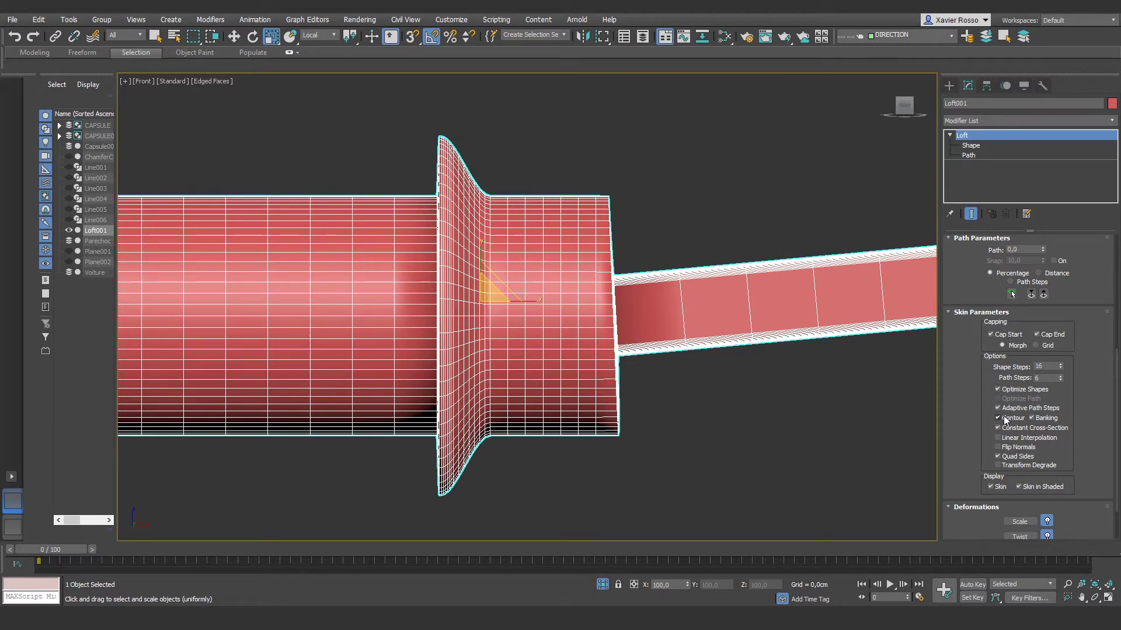
middle_drag(810, 409, 516, 377)
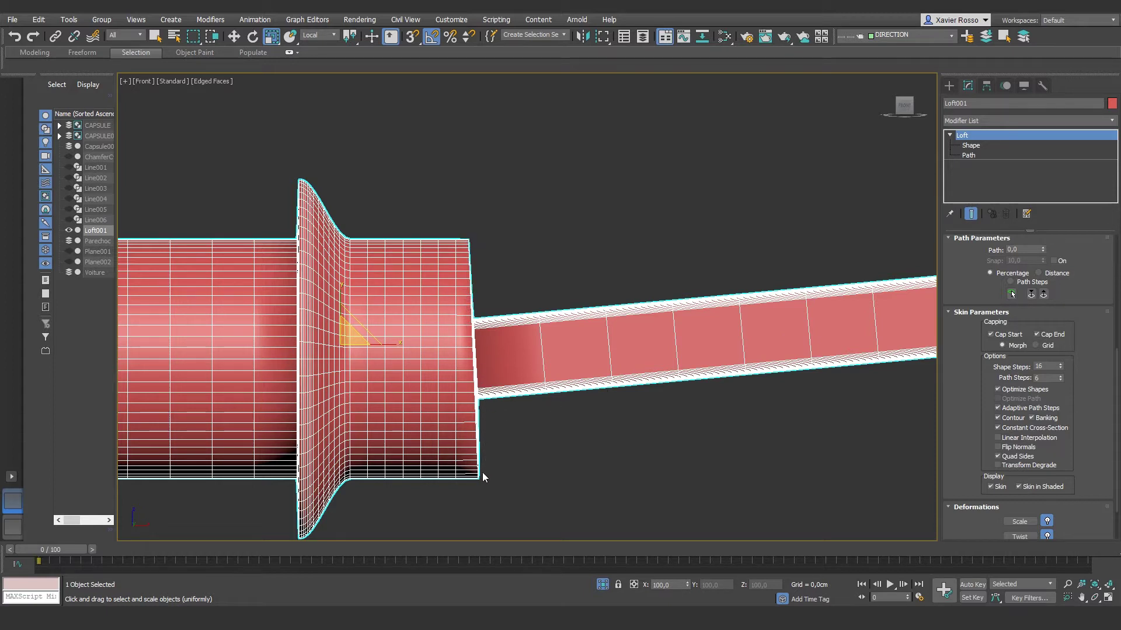
click(1007, 418)
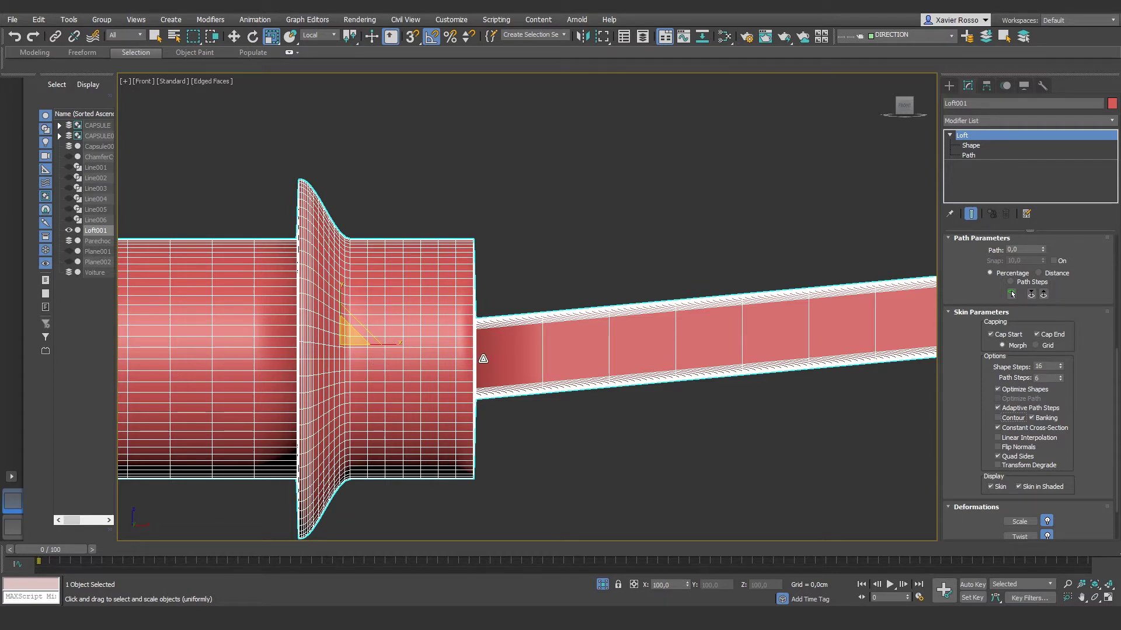
middle_drag(718, 364, 635, 379)
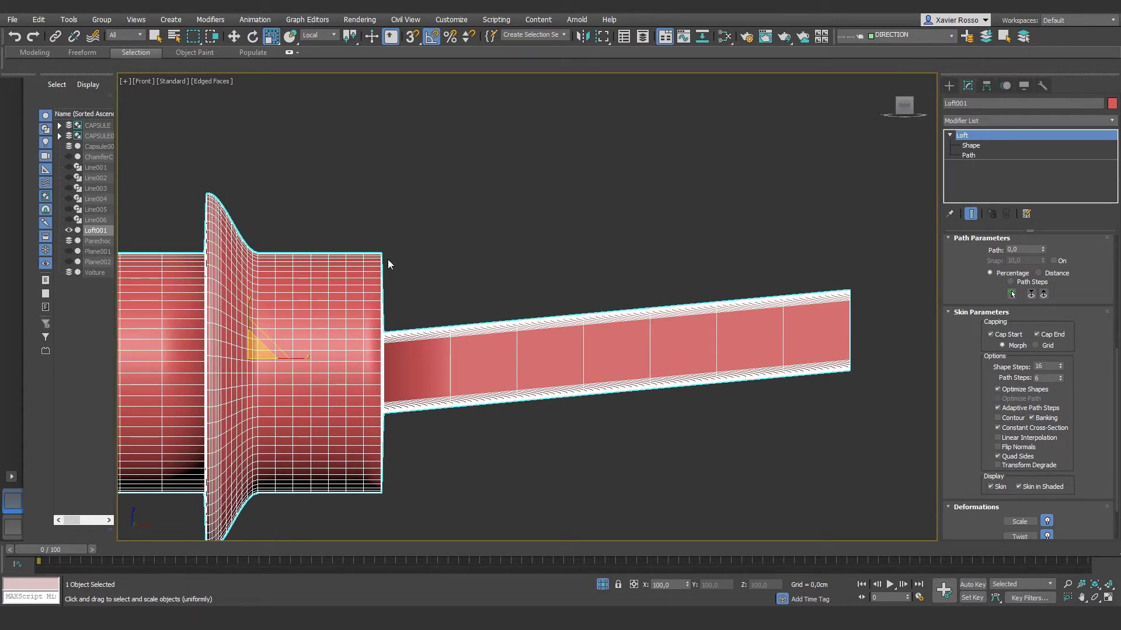
scroll(552, 438, down, 1)
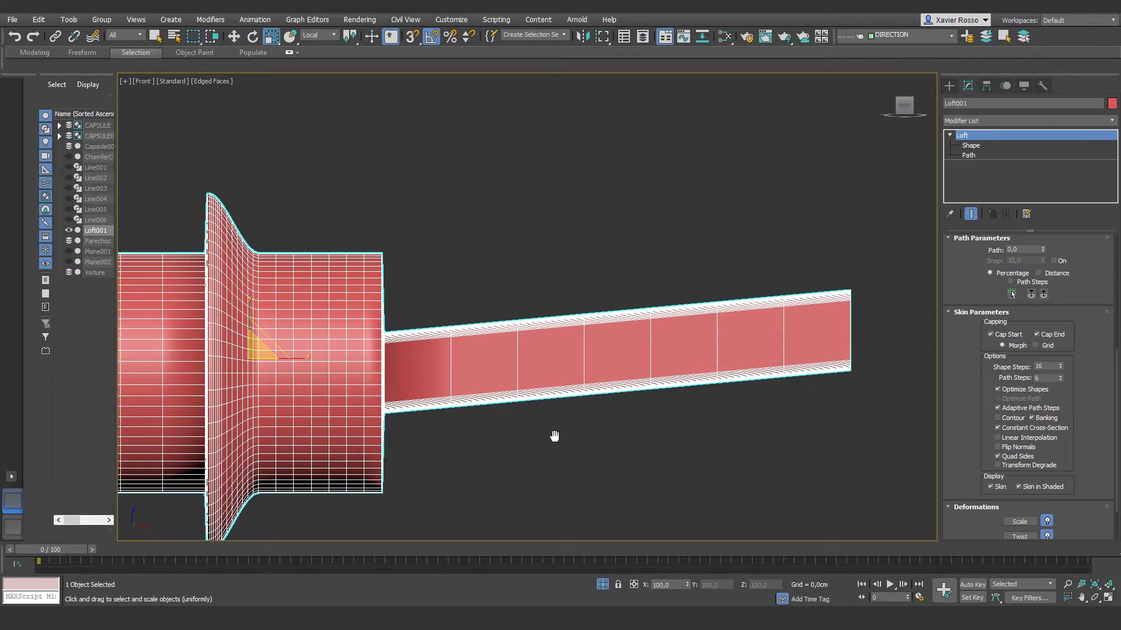
scroll(606, 431, down, 2)
scroll(605, 431, down, 2)
scroll(606, 431, down, 2)
alt+middle_drag(605, 427, 674, 439)
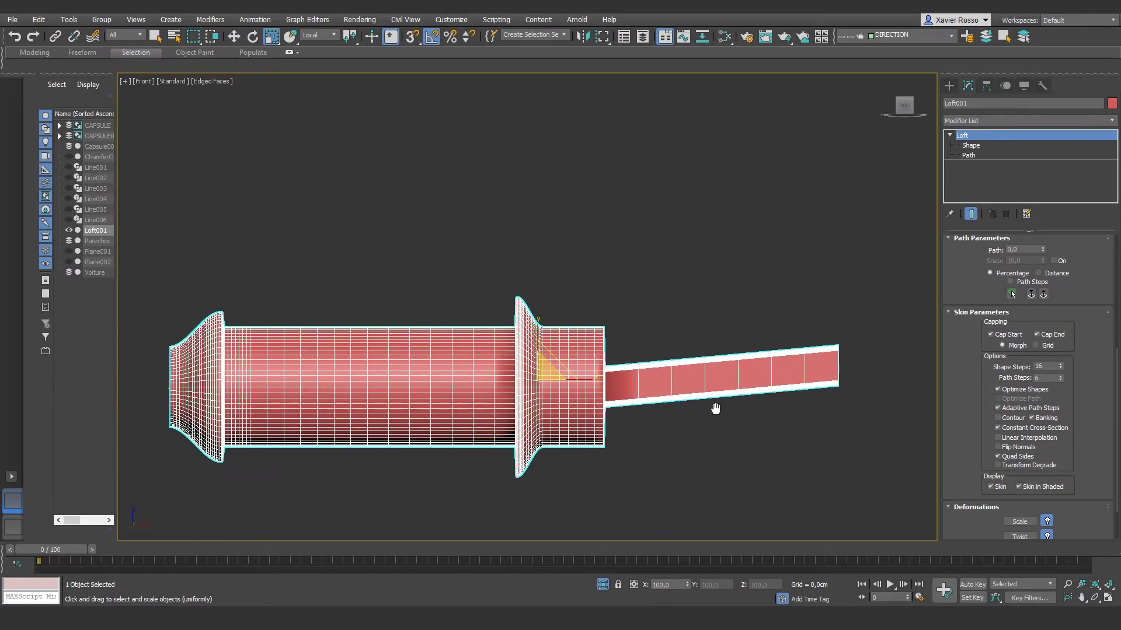
Exit isolation and frame the handle beneath the blue cylinder in Front view.
click(603, 585)
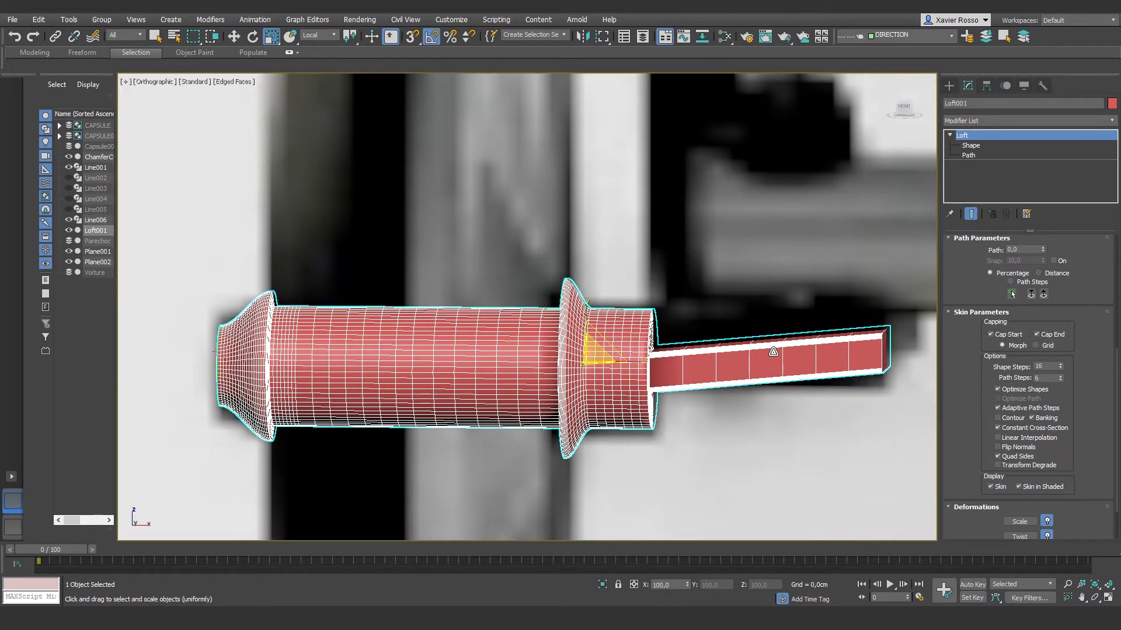
key(f)
scroll(759, 356, up, 2)
middle_drag(755, 348, 595, 505)
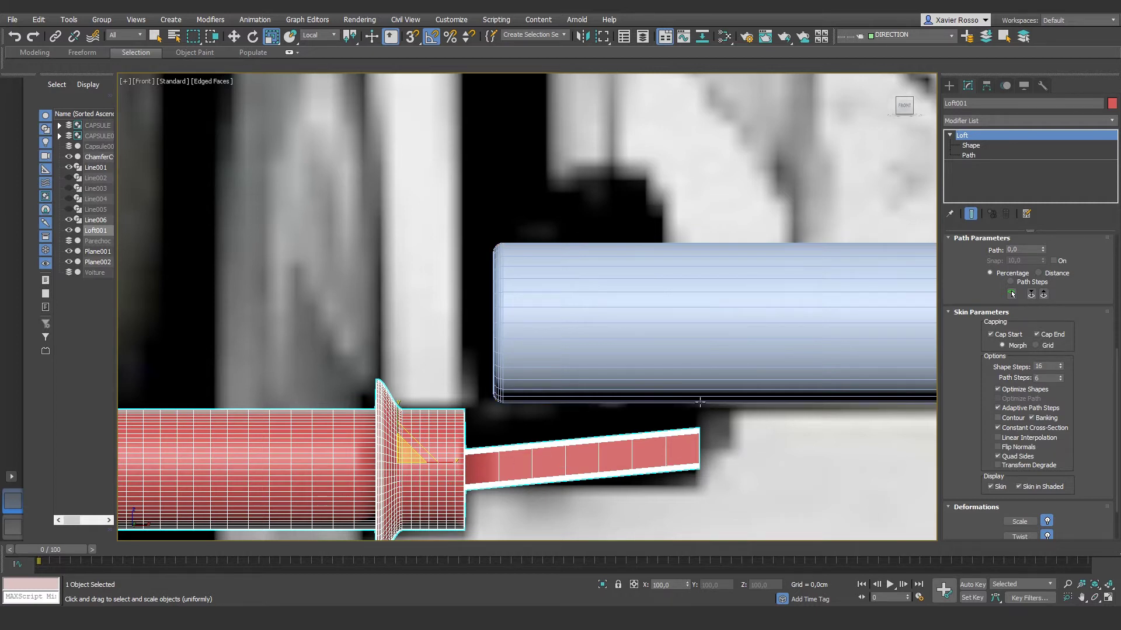
Draw the four-point Line007 profile (slanted top, vertical drop, short base) and isolate it.
click(948, 86)
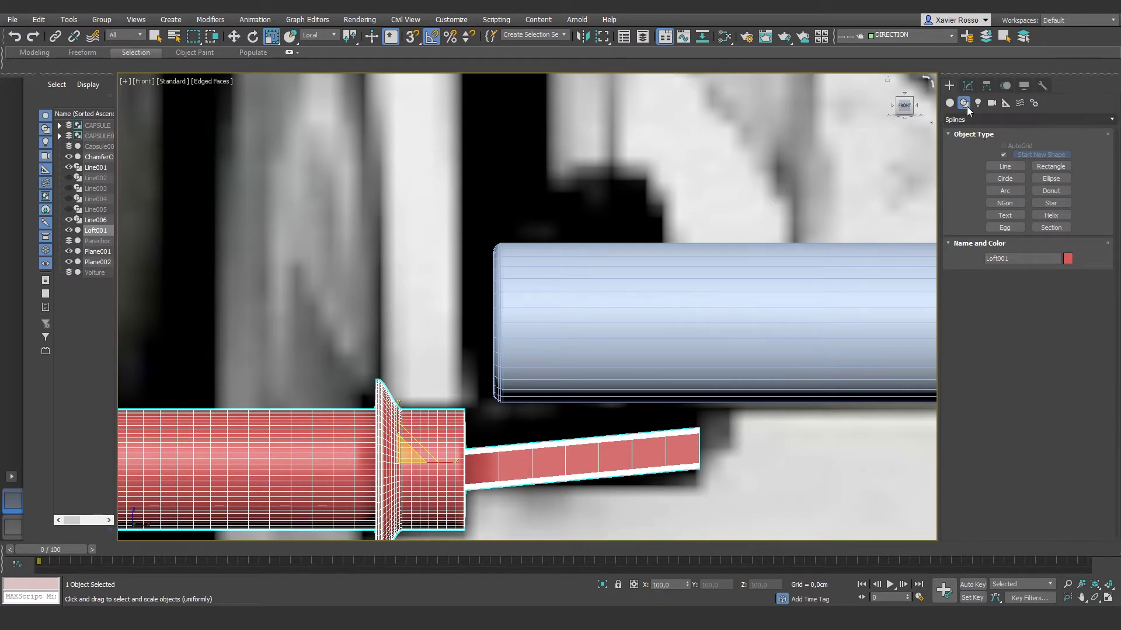
click(995, 165)
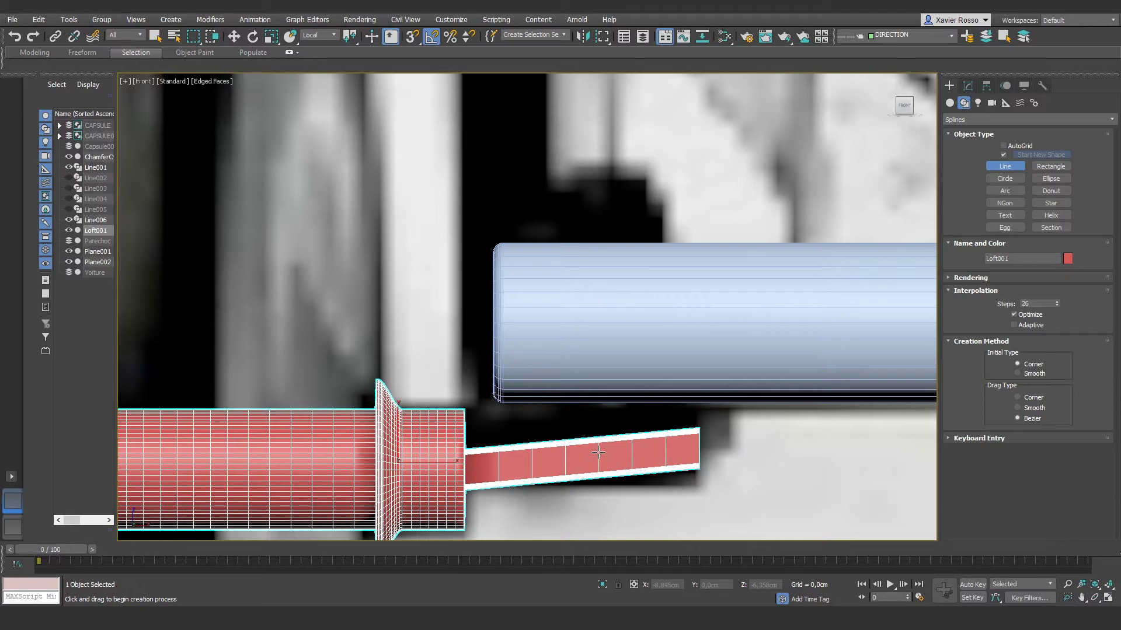
click(554, 464)
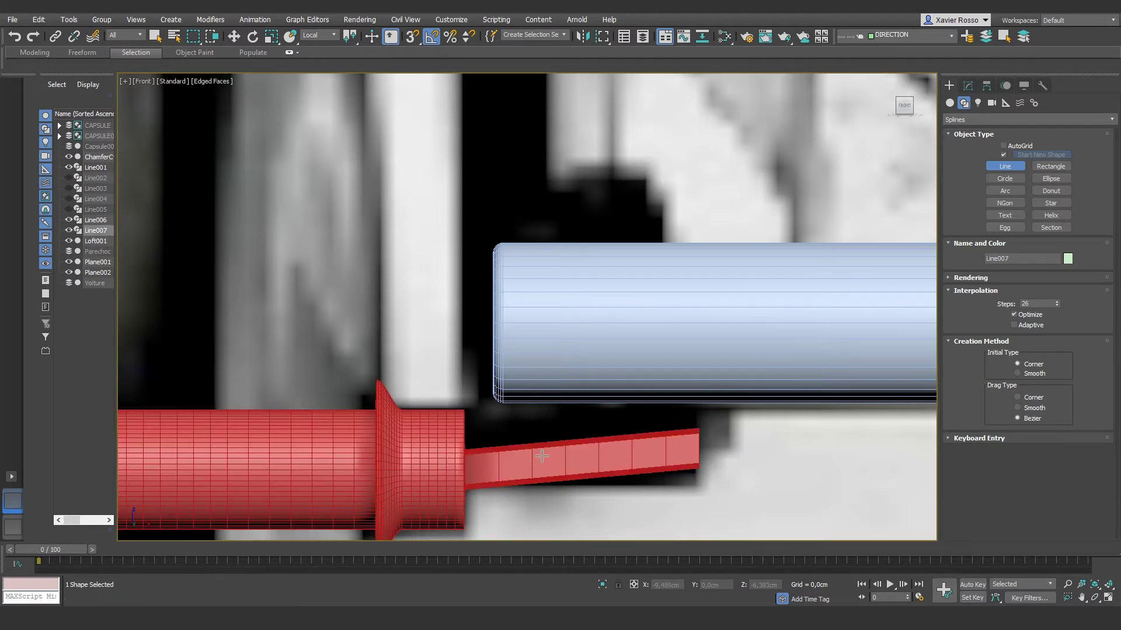
click(554, 242)
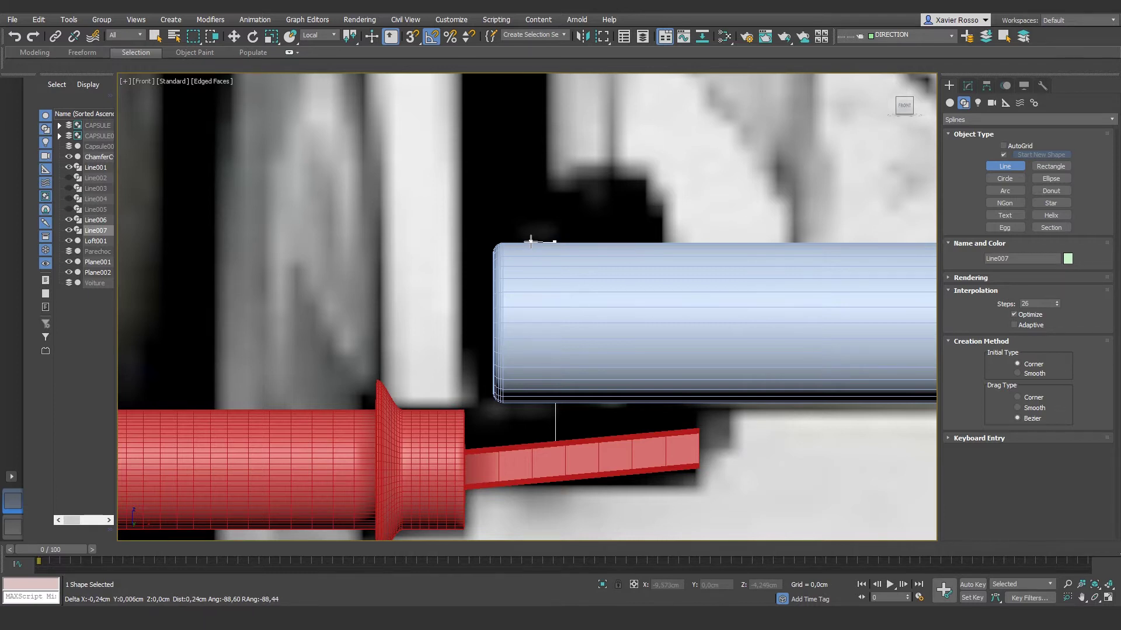
click(527, 242)
click(600, 171)
right_click(657, 215)
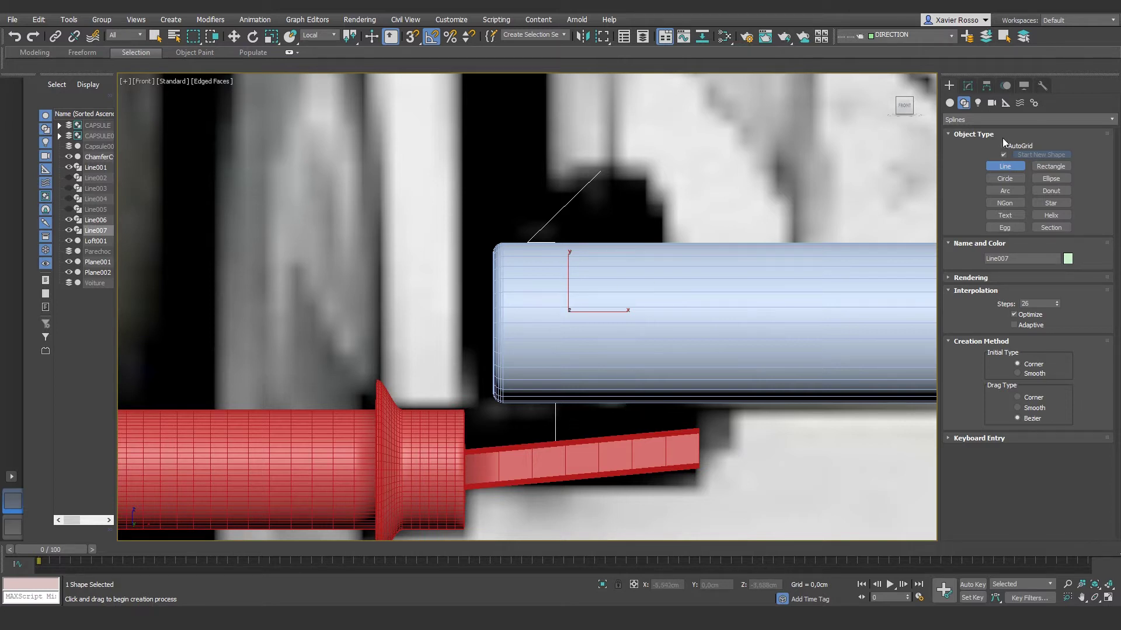
key(alt+q)
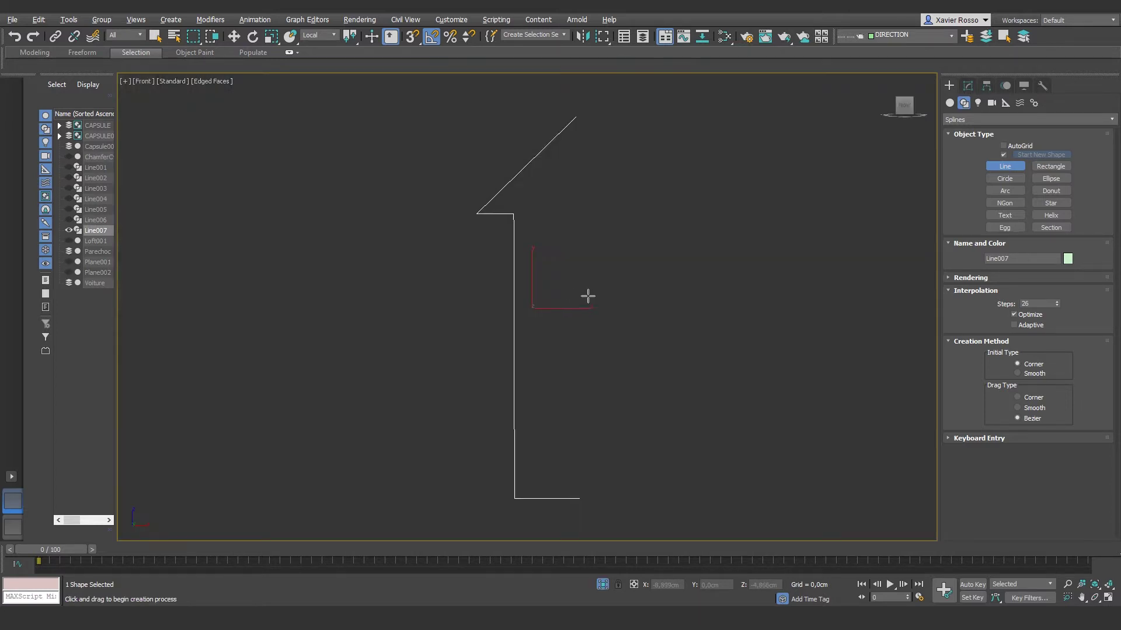
Convert Line007's three top-corner vertices to Bezier at the Vertex level.
click(966, 87)
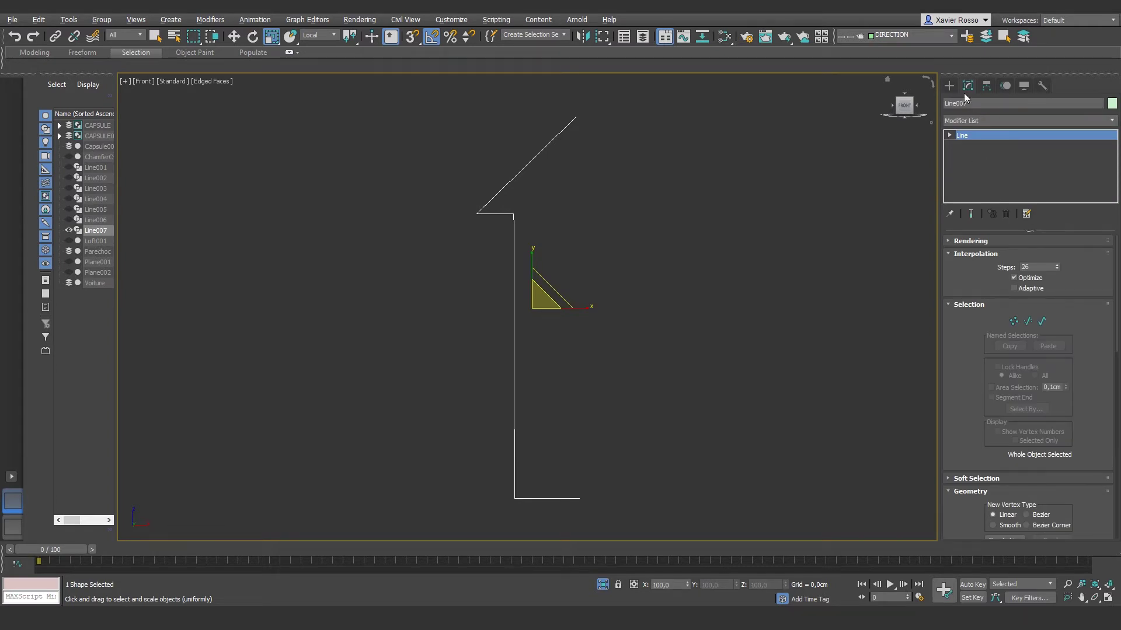
click(949, 136)
click(971, 145)
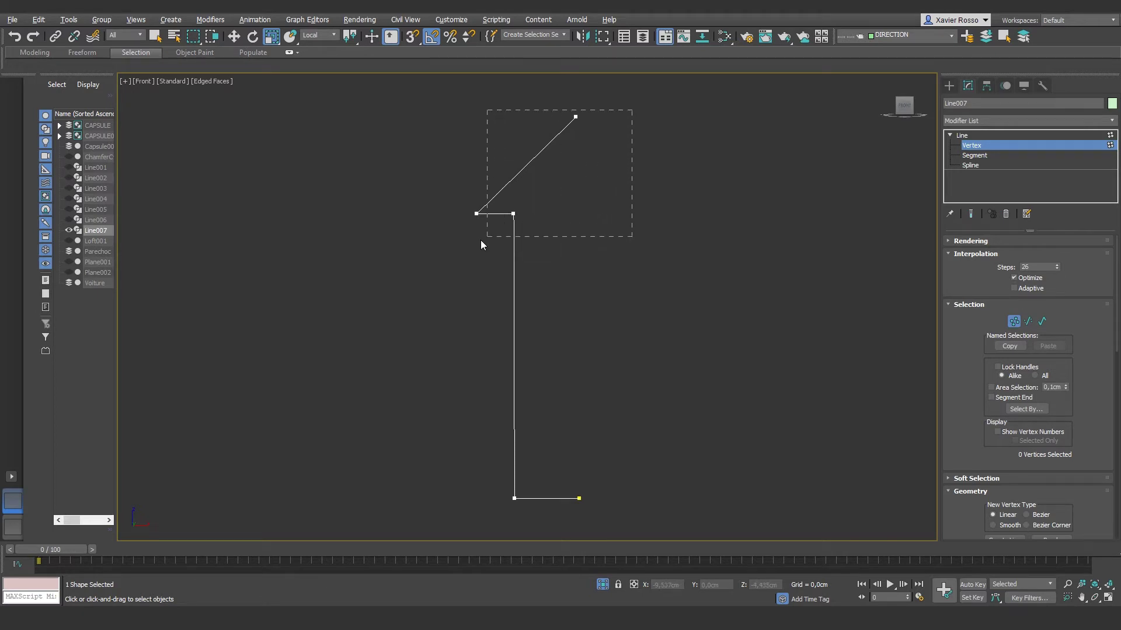
drag(481, 244, 422, 250)
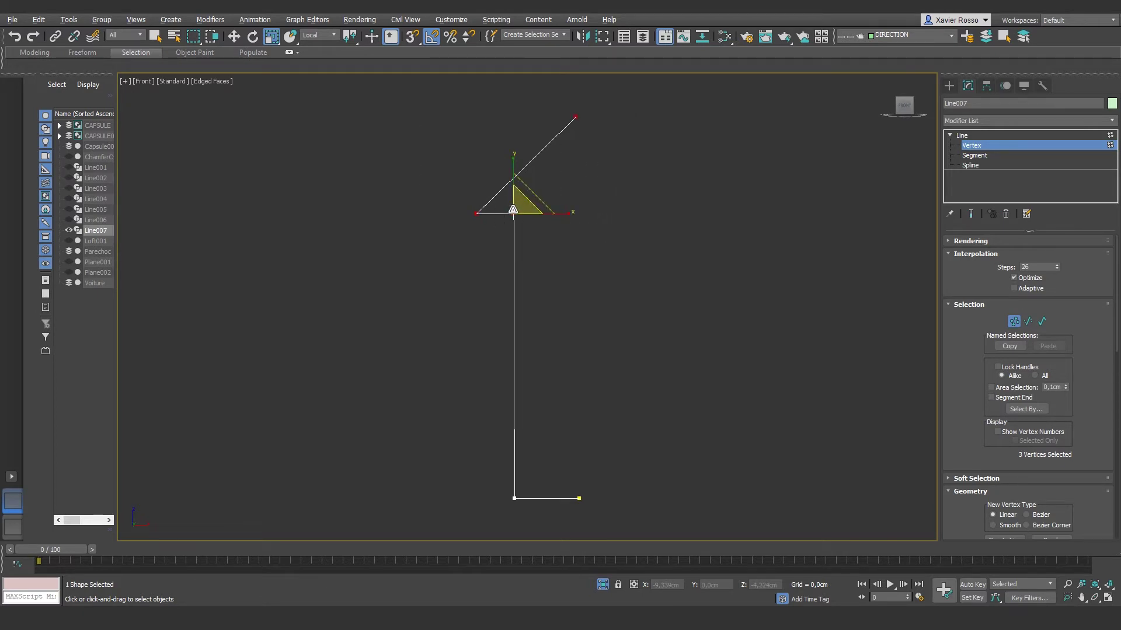
right_click(512, 209)
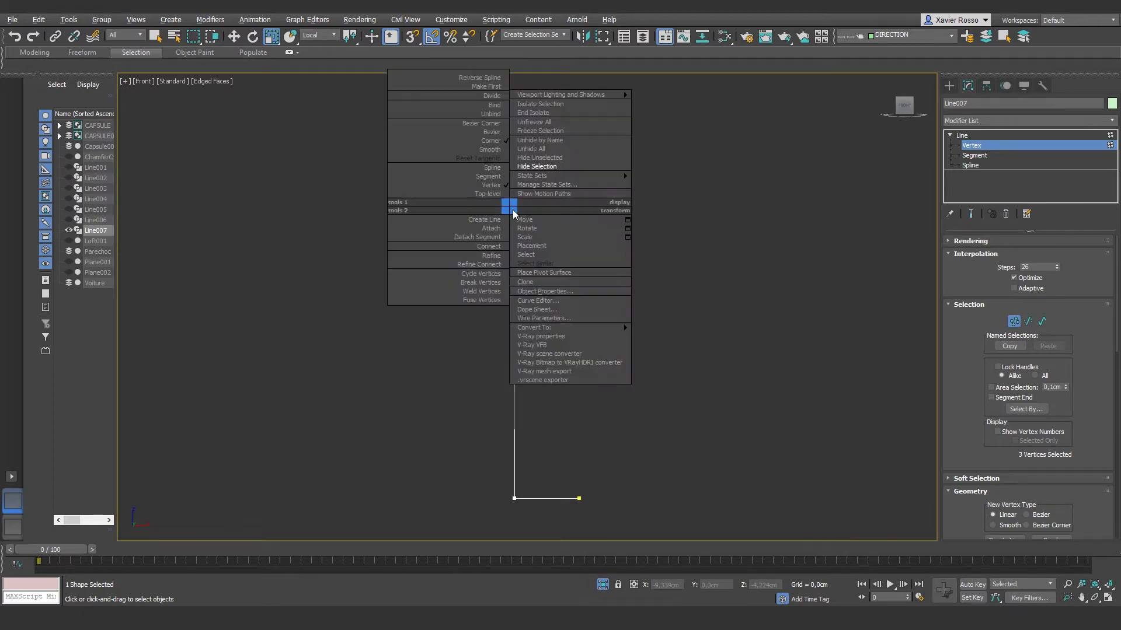
click(481, 126)
Drag the Bezier handles to bend the top into a rounded dome arc.
scroll(493, 171, up, 3)
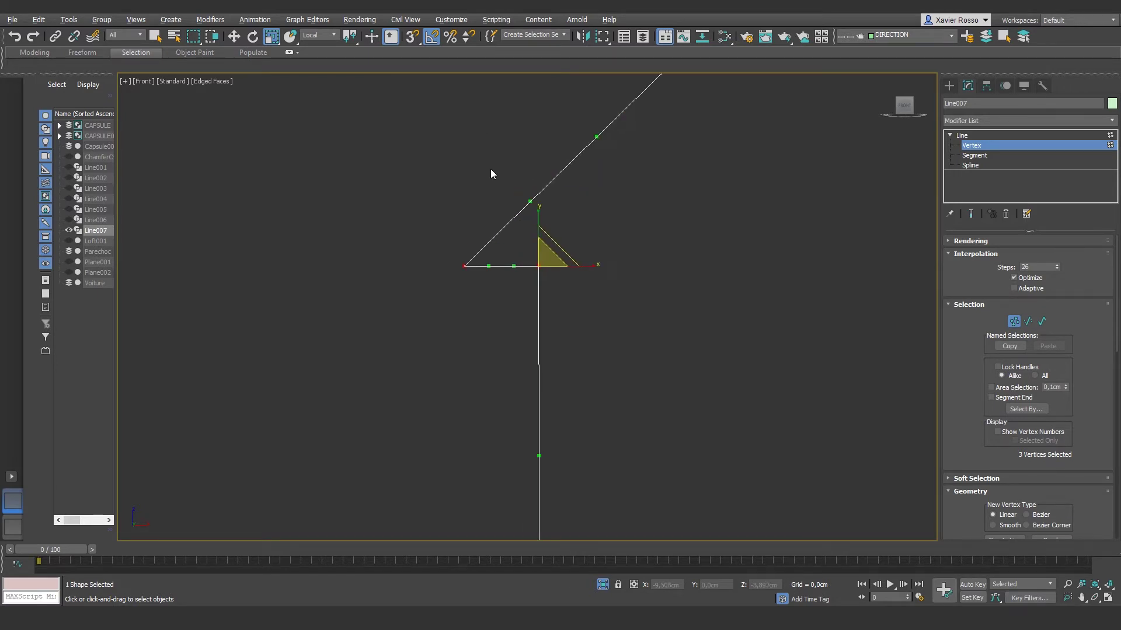
scroll(538, 235, down, 3)
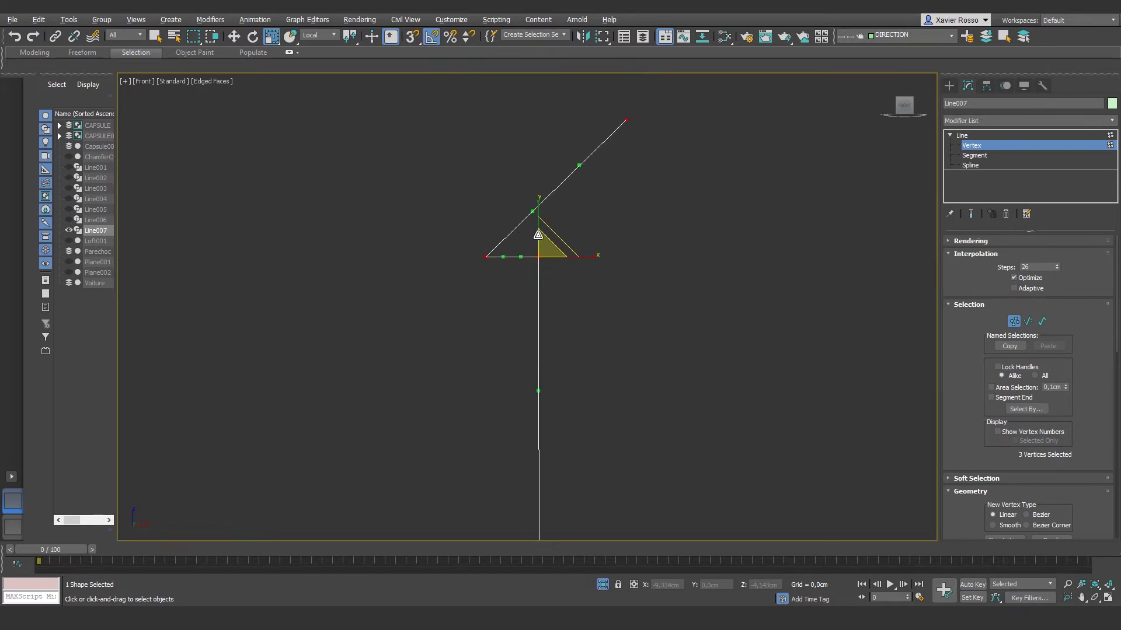
key(w)
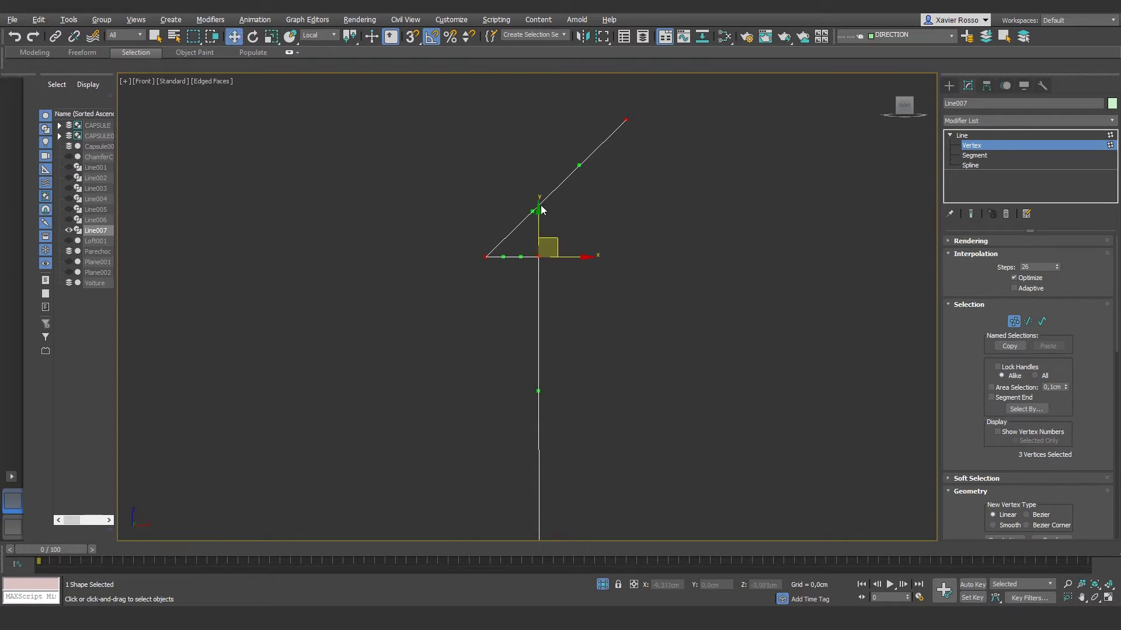
drag(526, 207, 484, 202)
drag(648, 117, 648, 117)
drag(578, 165, 529, 119)
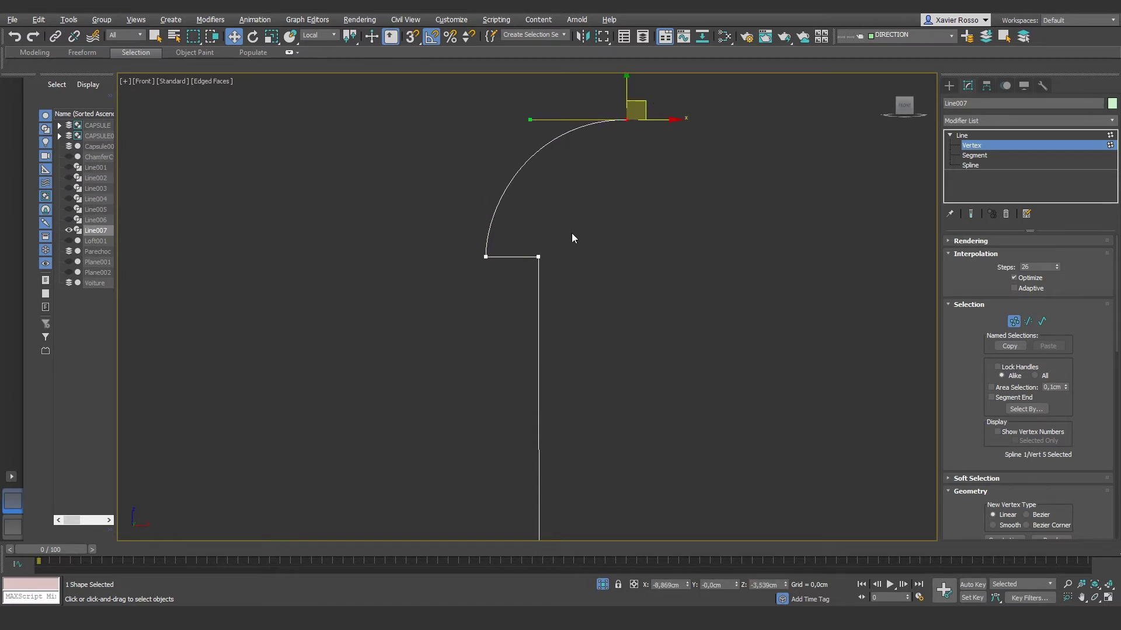
Shift the stem vertices right and tidy the remaining outline vertices.
scroll(573, 237, down, 3)
mouse_move(553, 435)
mouse_down()
mouse_move(553, 474)
mouse_move(598, 448)
mouse_up()
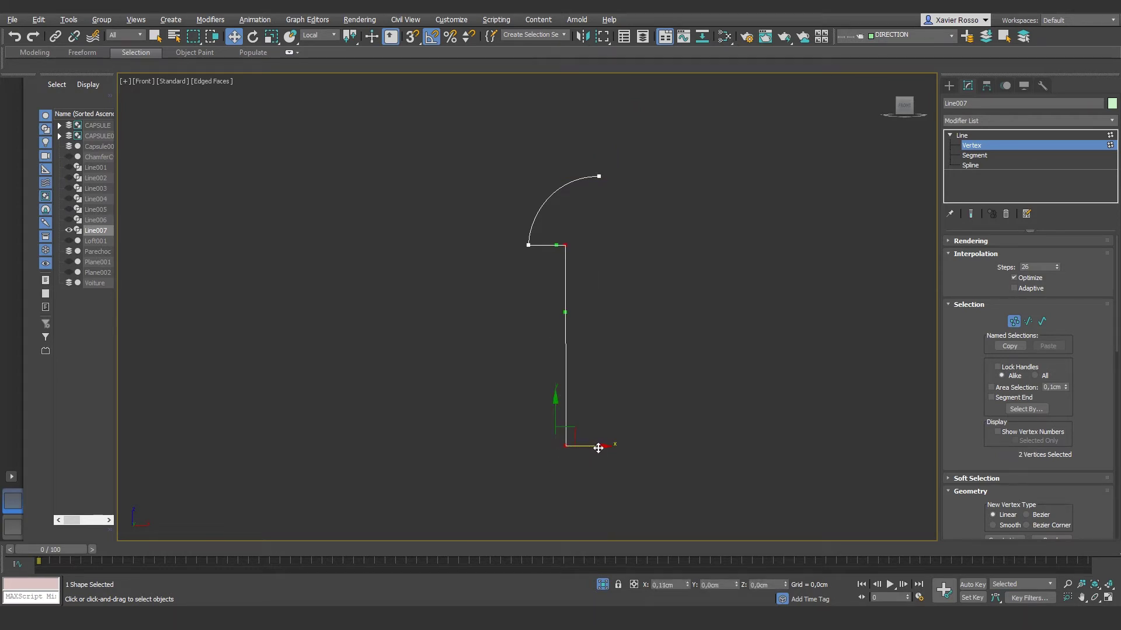
scroll(619, 373, up, 2)
scroll(618, 373, down, 1)
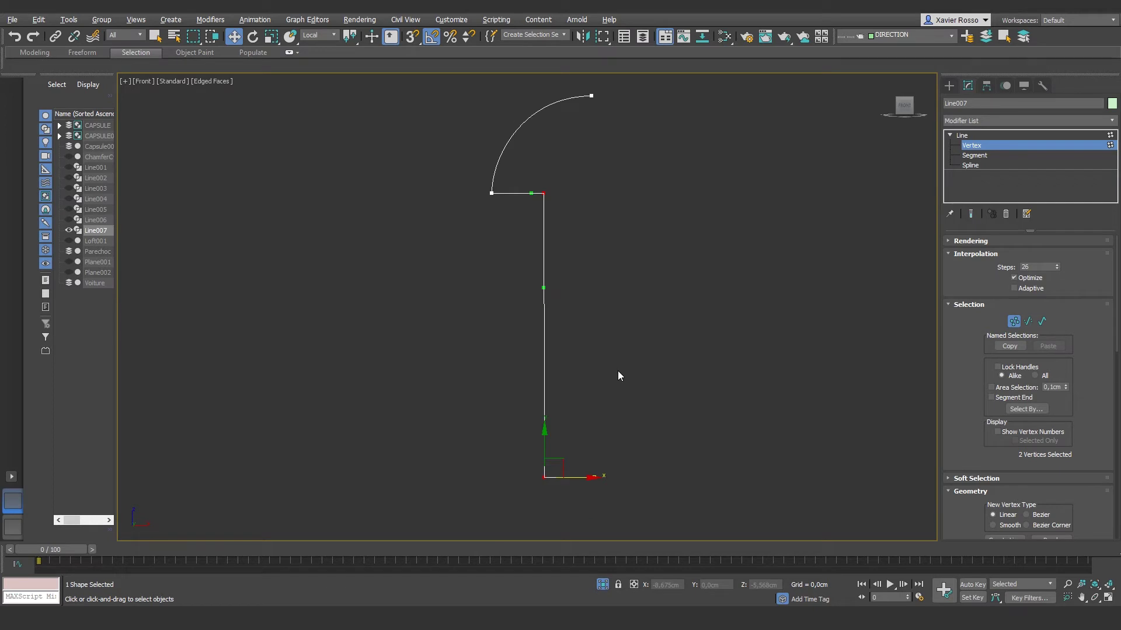
drag(579, 507, 578, 507)
scroll(618, 303, up, 1)
scroll(611, 312, down, 1)
middle_drag(613, 320, 605, 345)
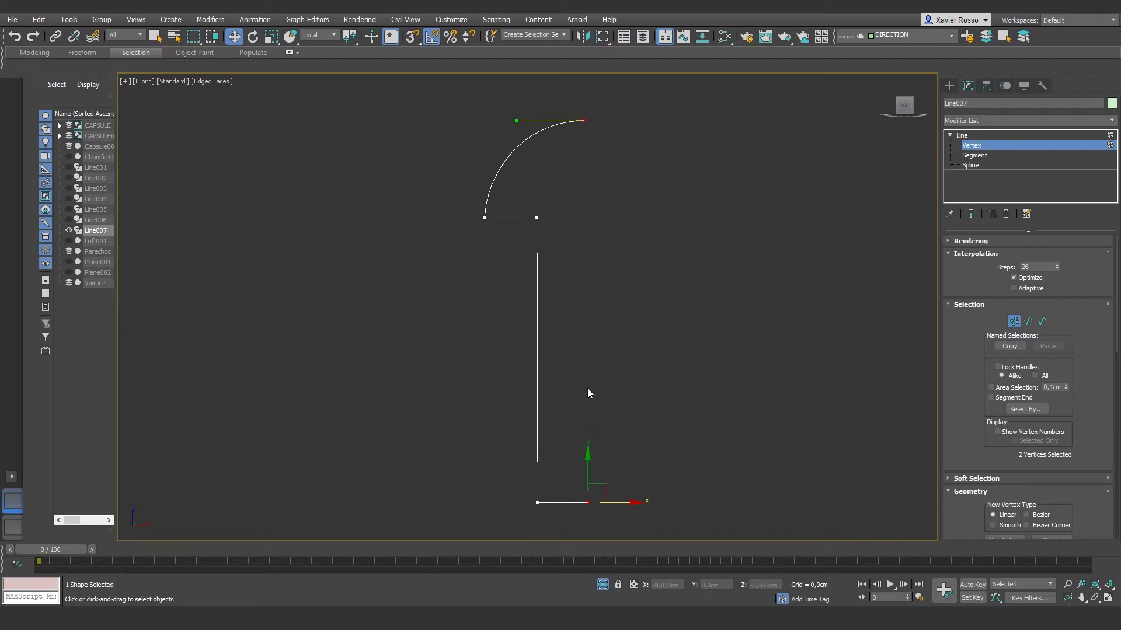
click(1002, 136)
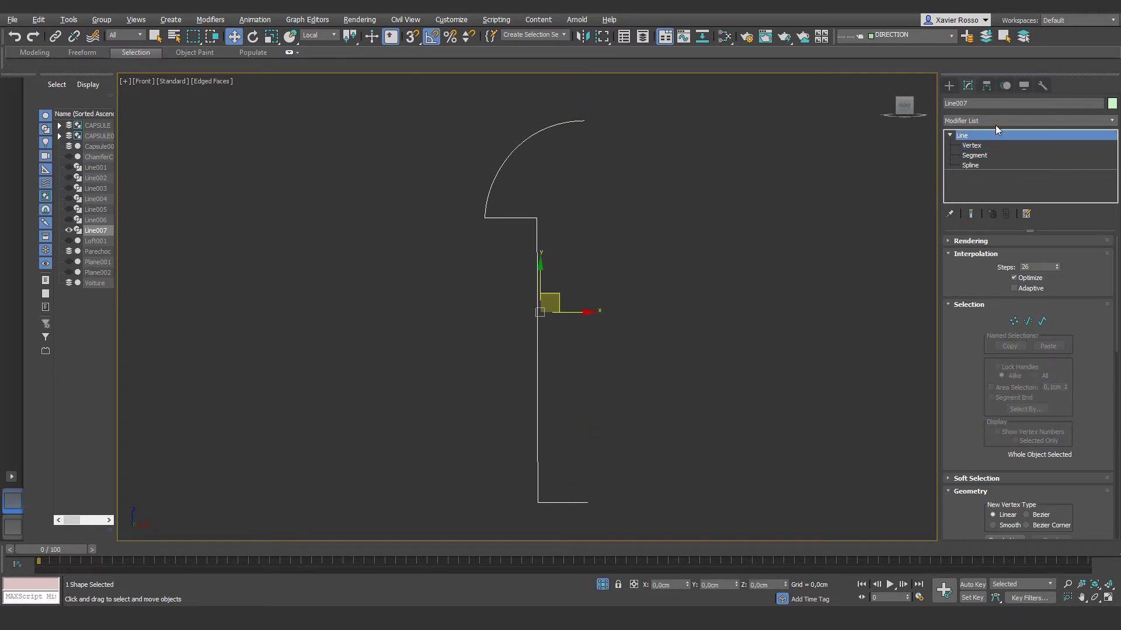
click(996, 125)
Apply a Lathe modifier to Line007 and move its axis along X to widen the mushroom.
key(l)
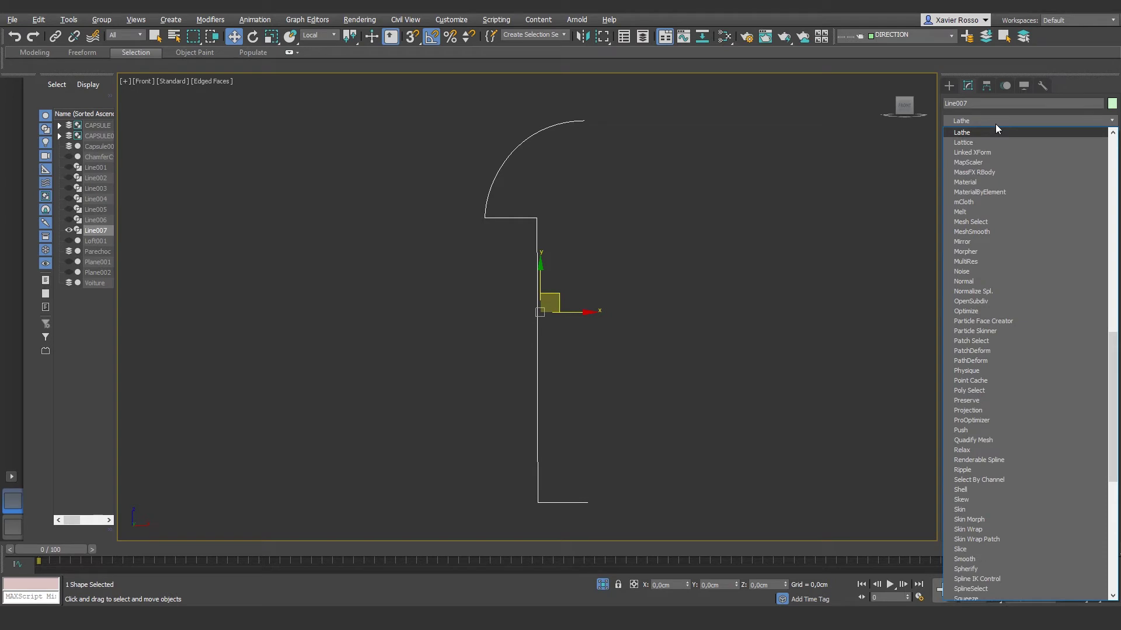
click(978, 132)
click(961, 135)
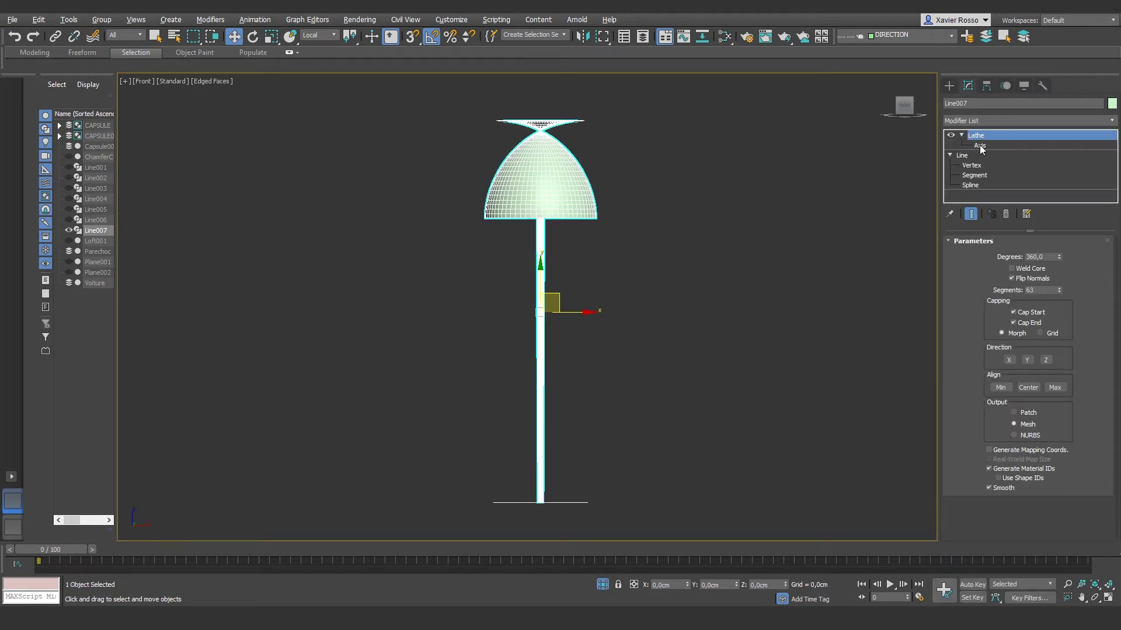
click(981, 146)
drag(571, 314, 617, 315)
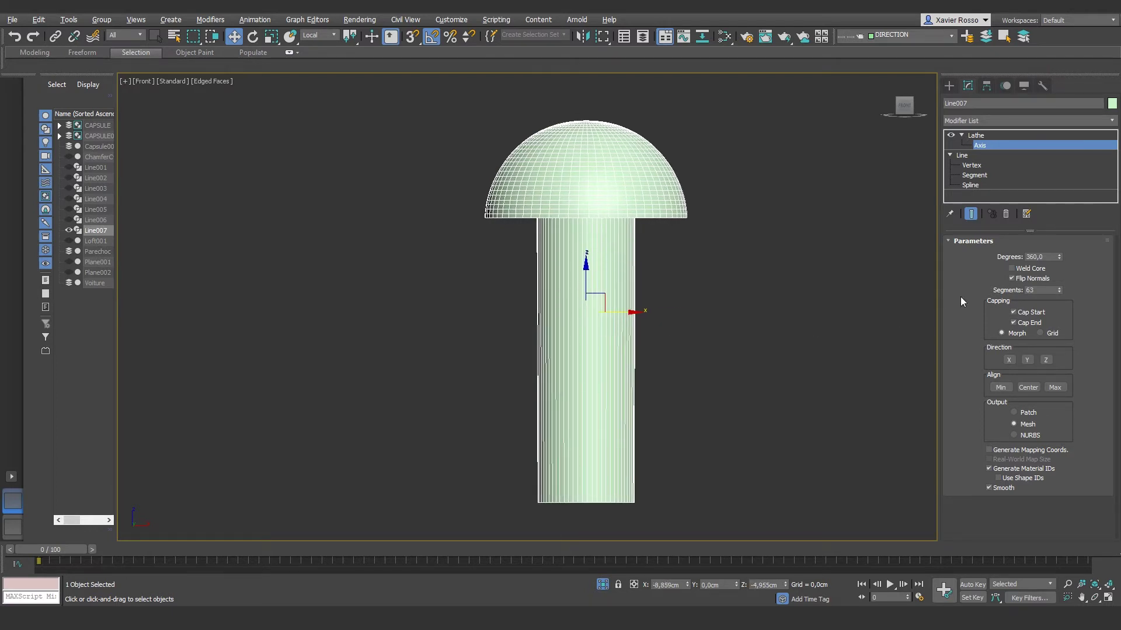
mouse_move(692, 260)
alt+middle_down()
mouse_move(675, 277)
mouse_move(607, 269)
alt+middle_up()
scroll(586, 235, up, 3)
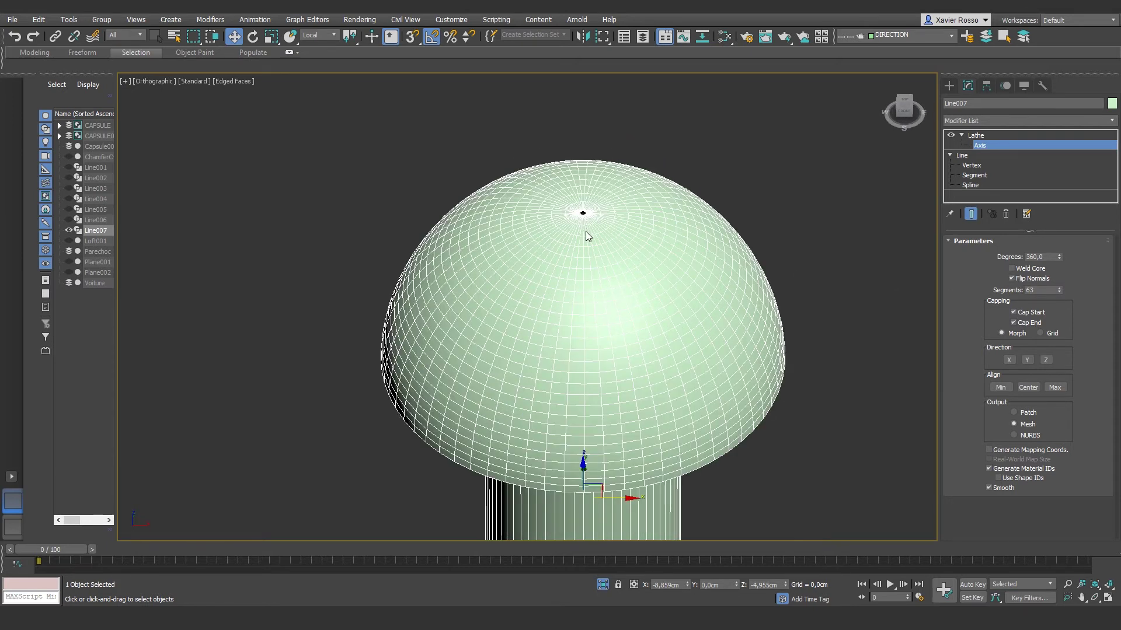
scroll(587, 233, up, 2)
scroll(583, 209, up, 3)
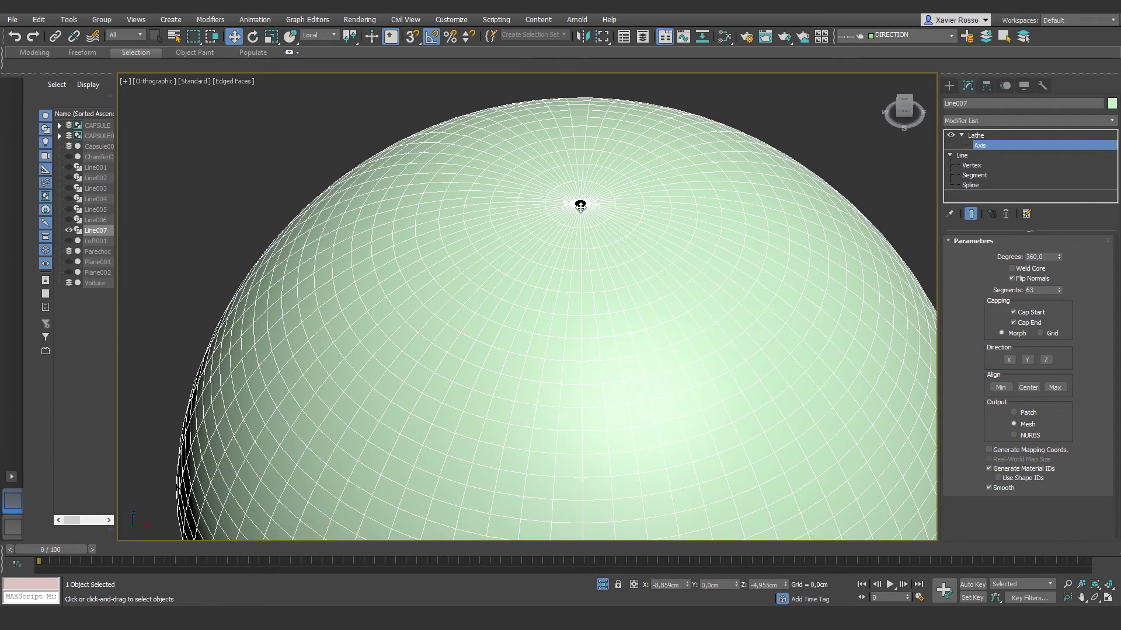
click(989, 136)
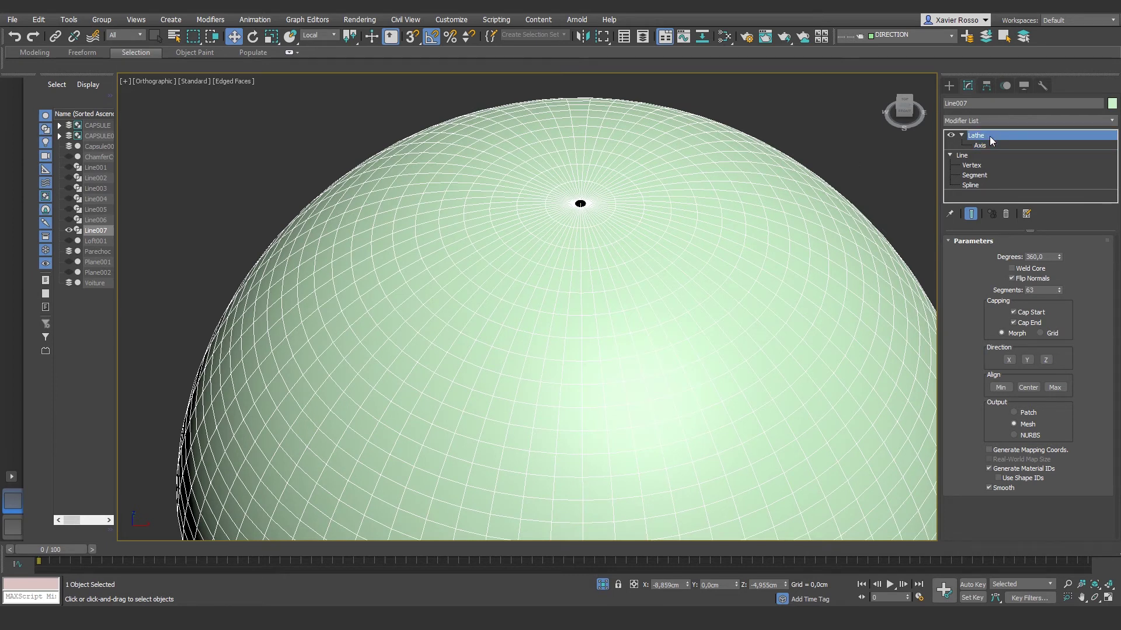
click(1003, 122)
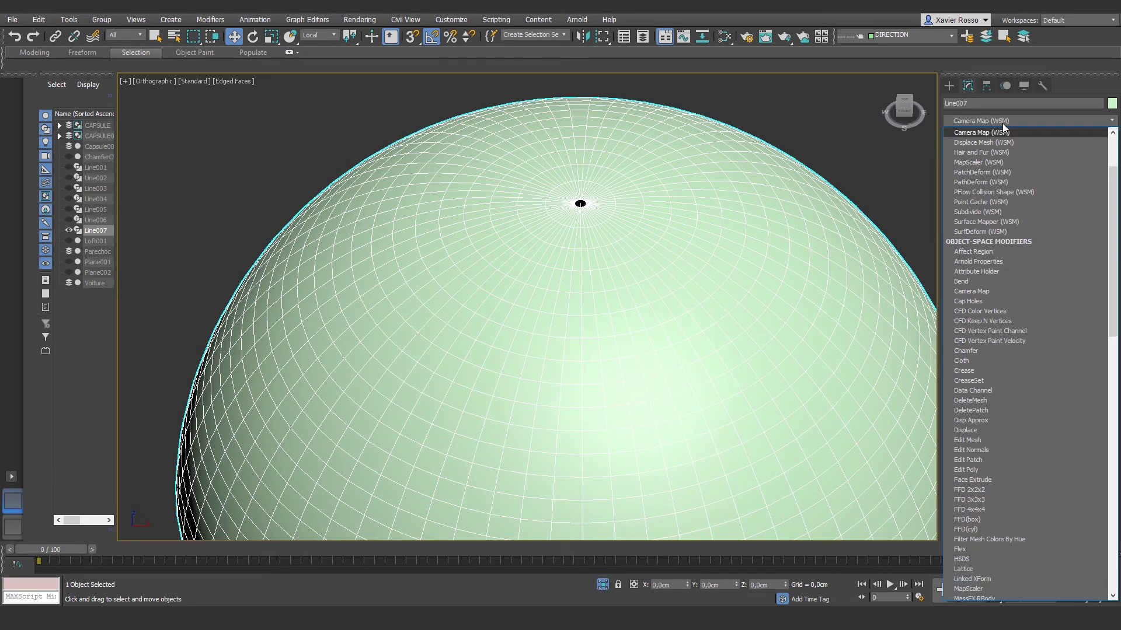
Add a Cap Holes modifier above the Lathe and check the capped stem bottom.
scroll(1002, 124, down, 5)
click(974, 142)
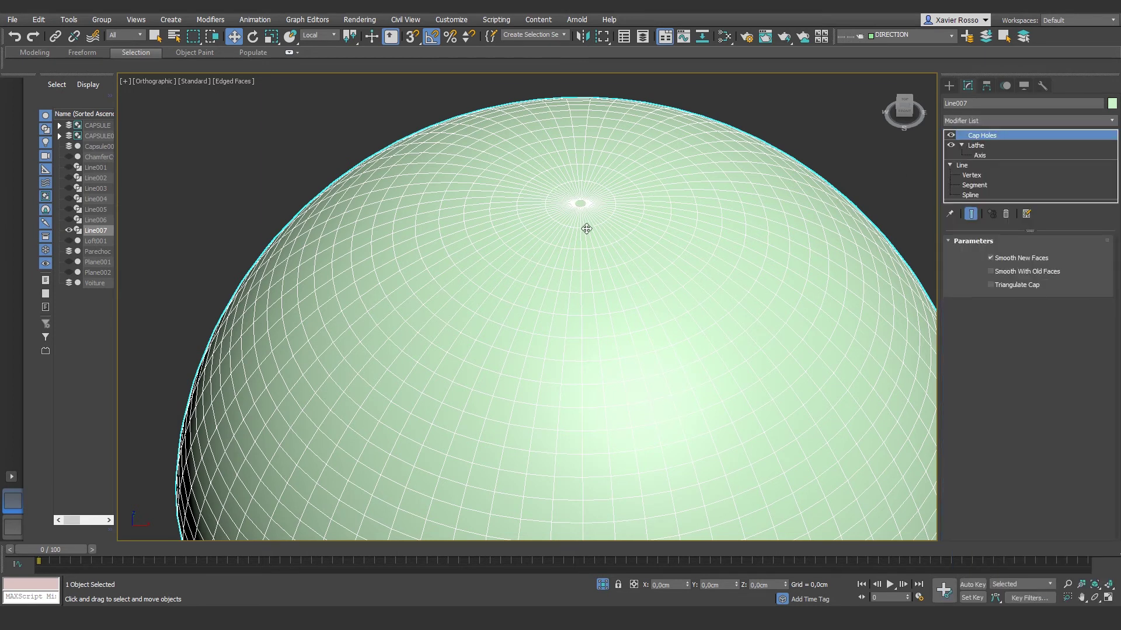
scroll(585, 225, down, 5)
mouse_move(712, 498)
middle_down()
mouse_move(750, 253)
mouse_move(708, 276)
mouse_move(688, 367)
middle_up()
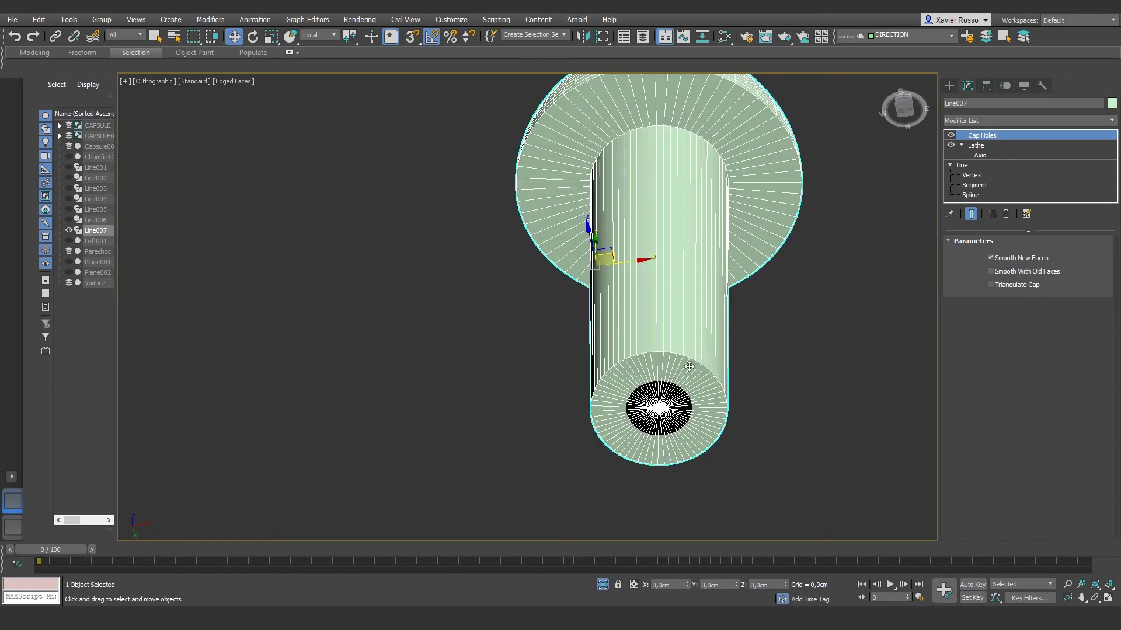
scroll(669, 405, up, 5)
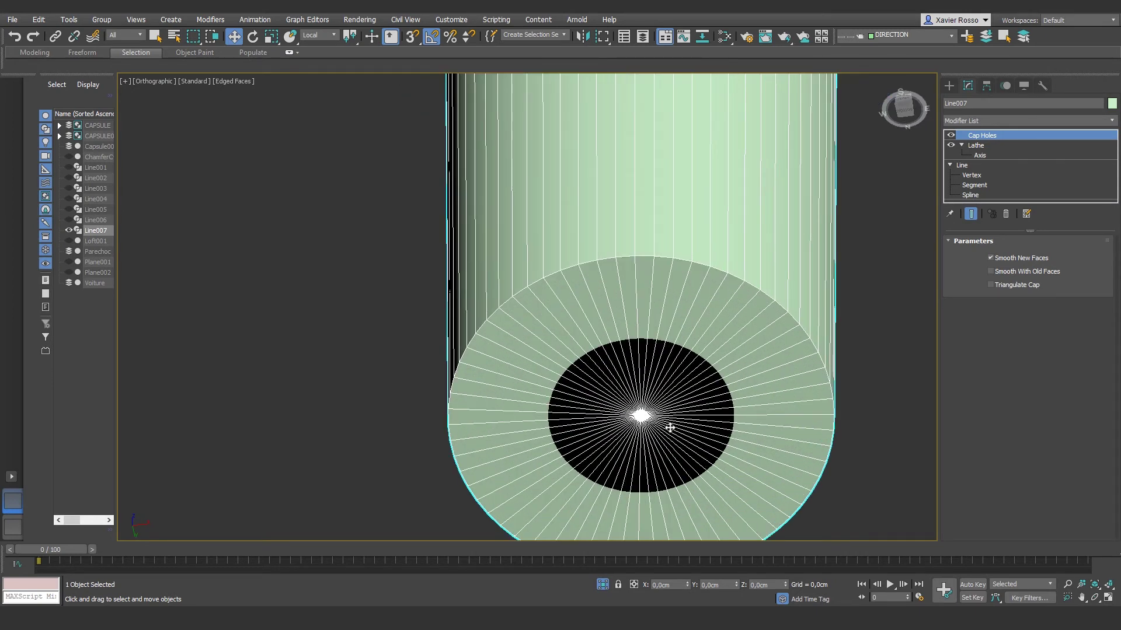
middle_drag(636, 406, 612, 398)
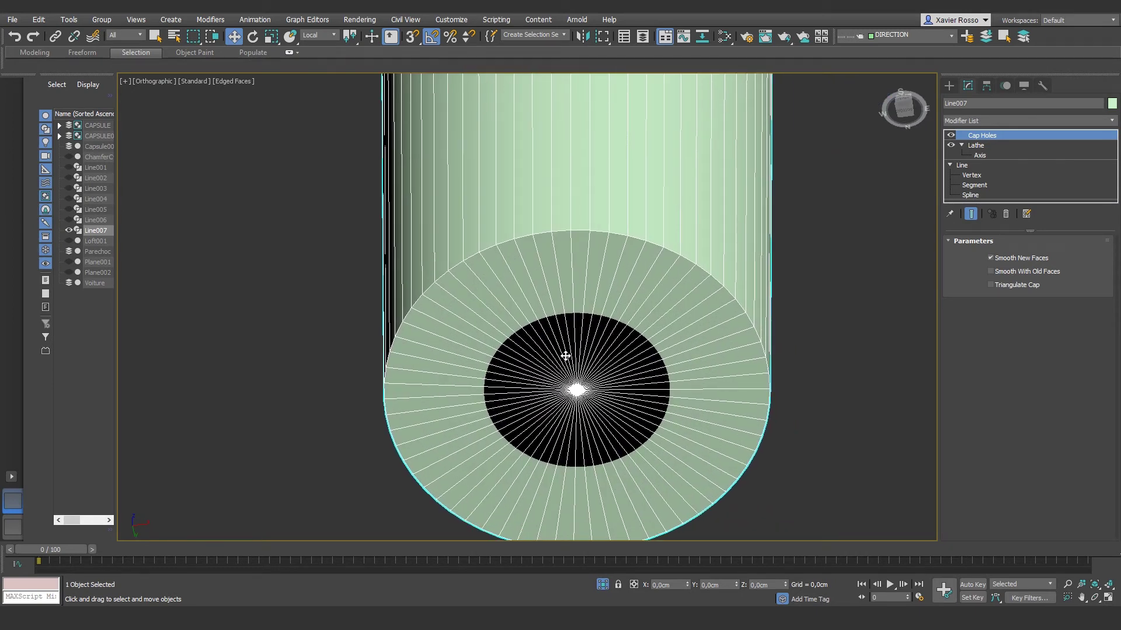
With Show End Result on, move Line007's inner base vertices onto the lathe axis.
click(961, 167)
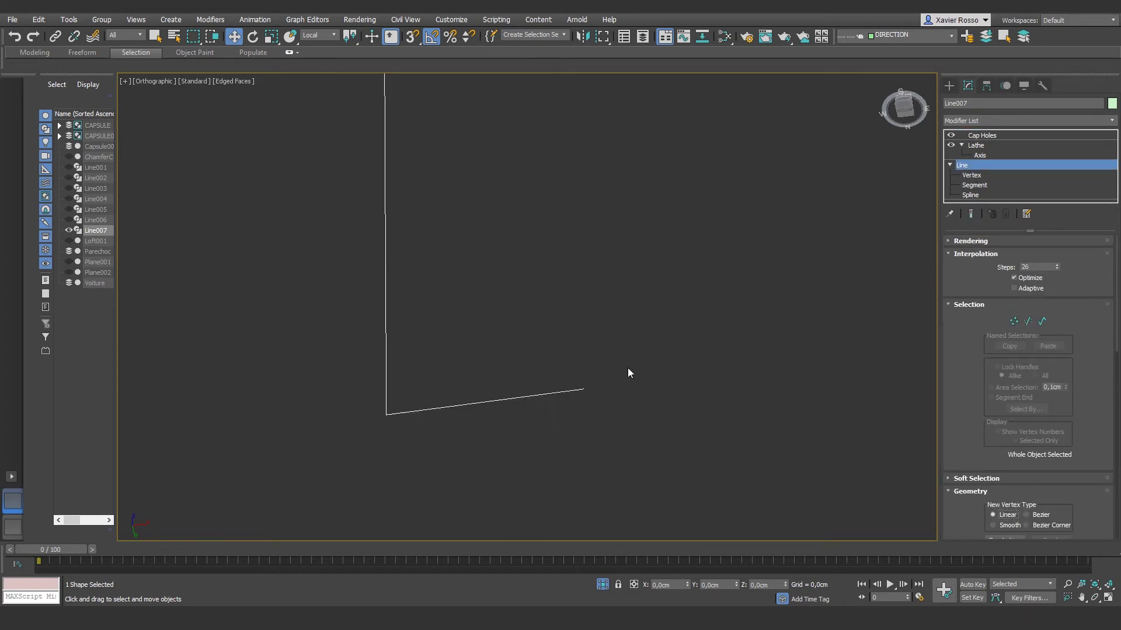
click(1014, 321)
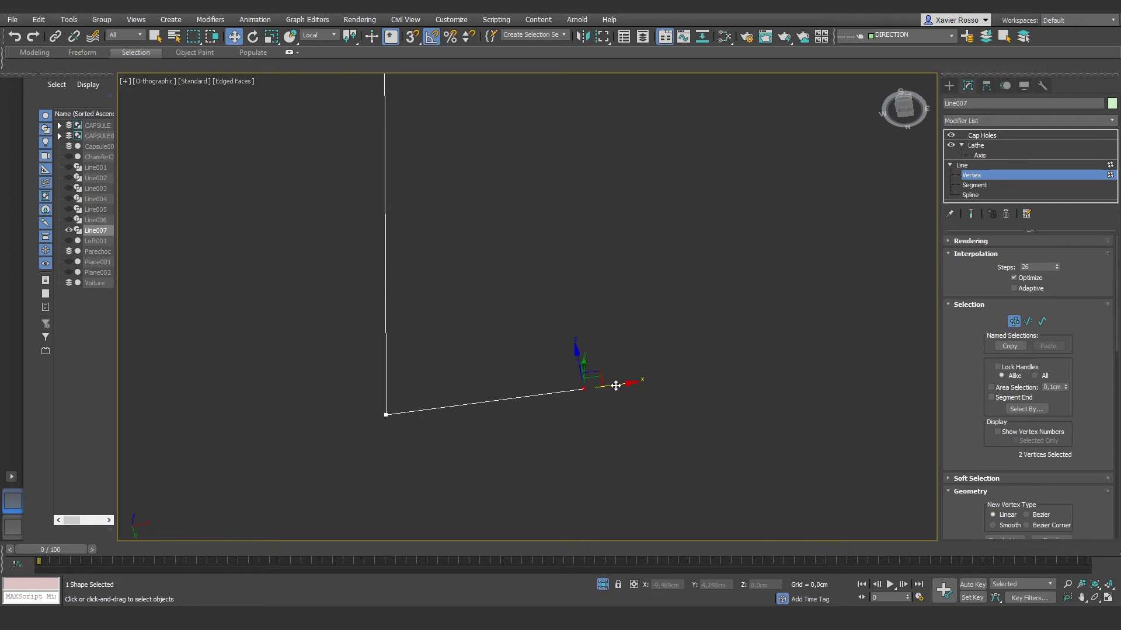
drag(622, 382, 564, 411)
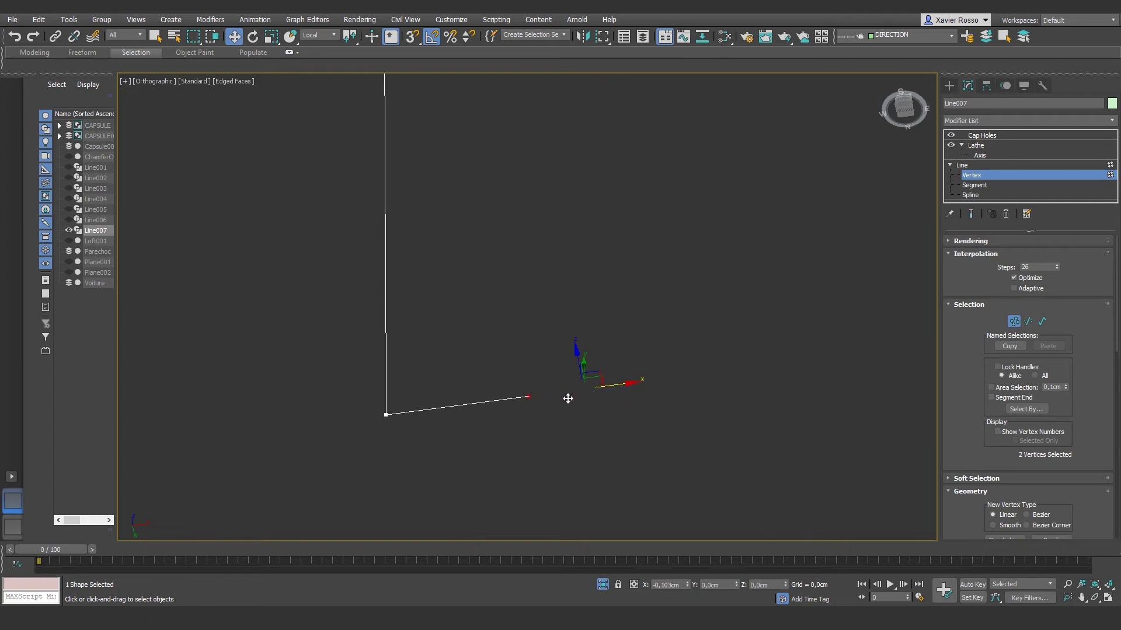
click(972, 214)
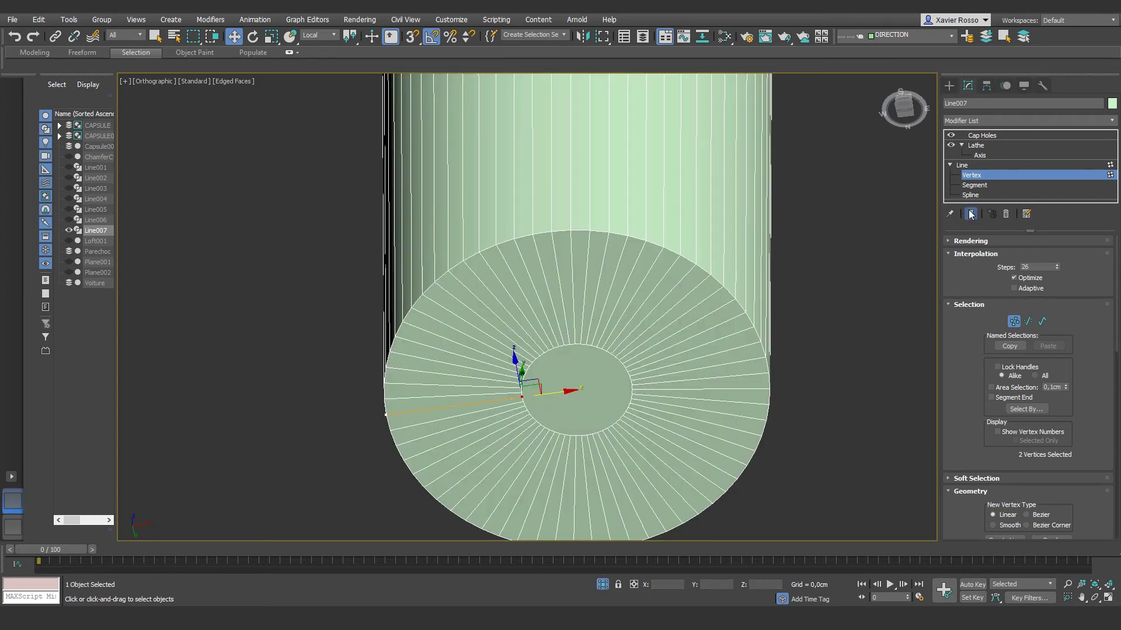
drag(569, 392, 609, 384)
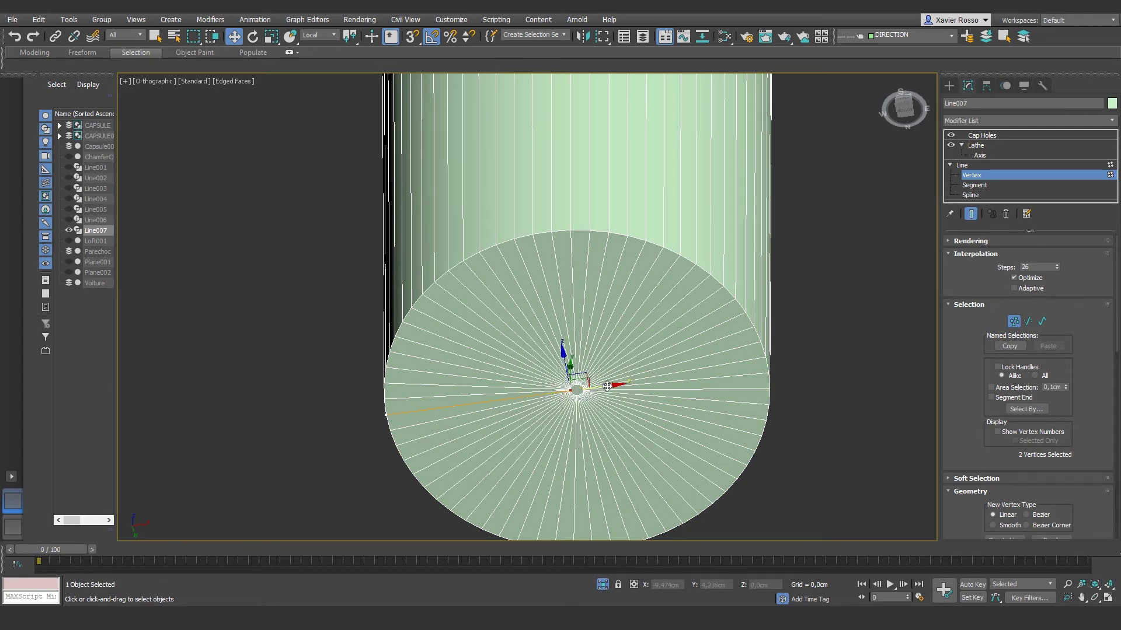
scroll(606, 387, down, 4)
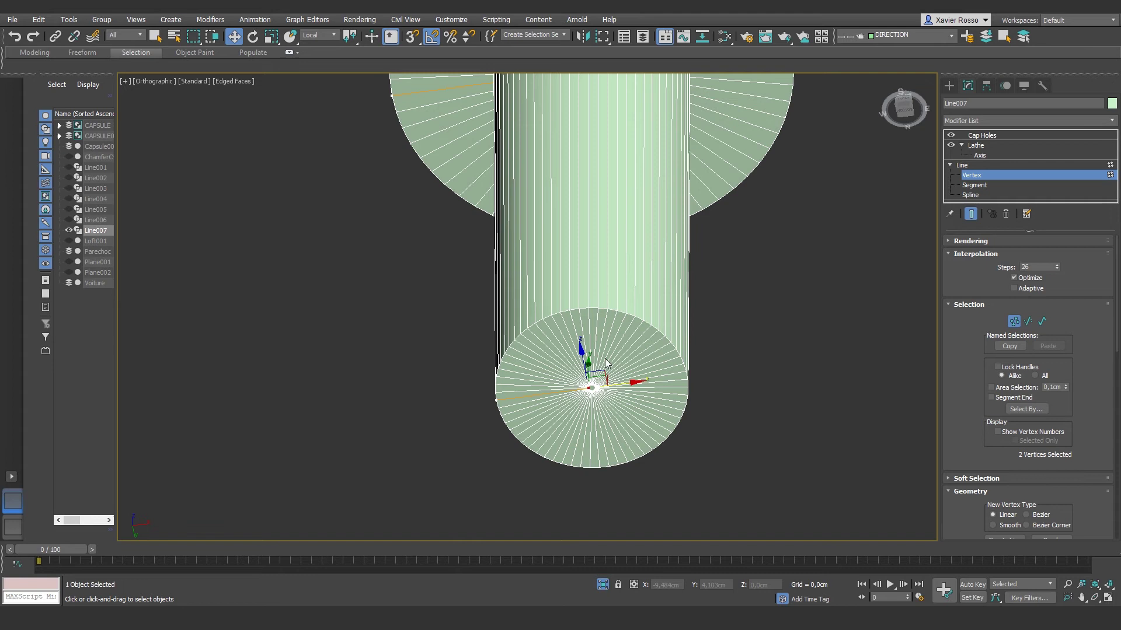
scroll(671, 284, down, 2)
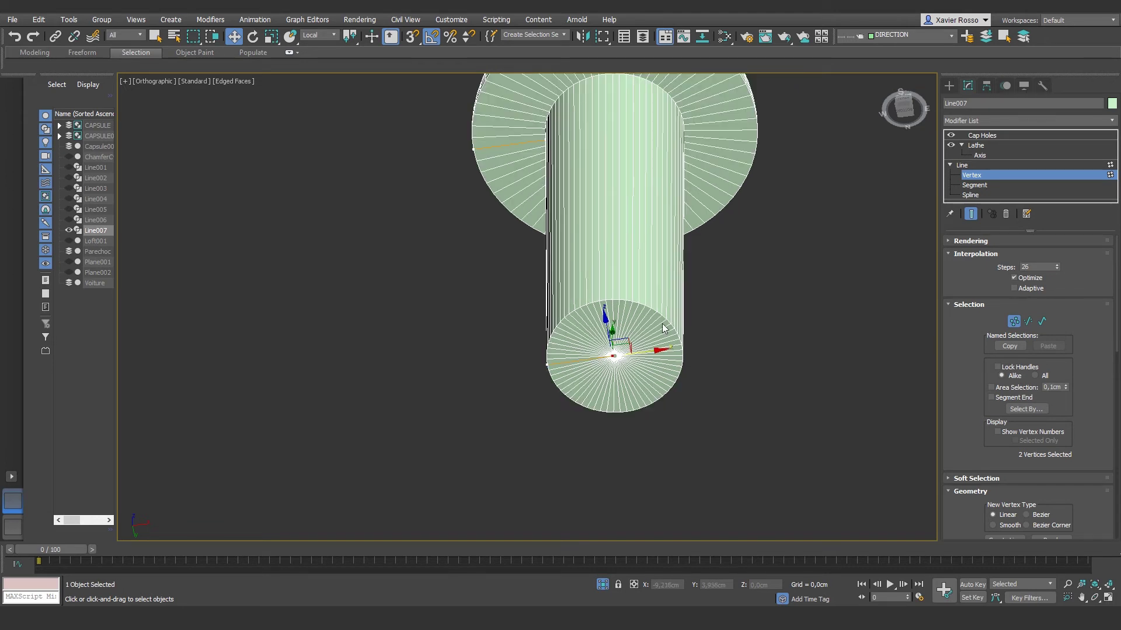
alt+middle_drag(688, 324, 686, 245)
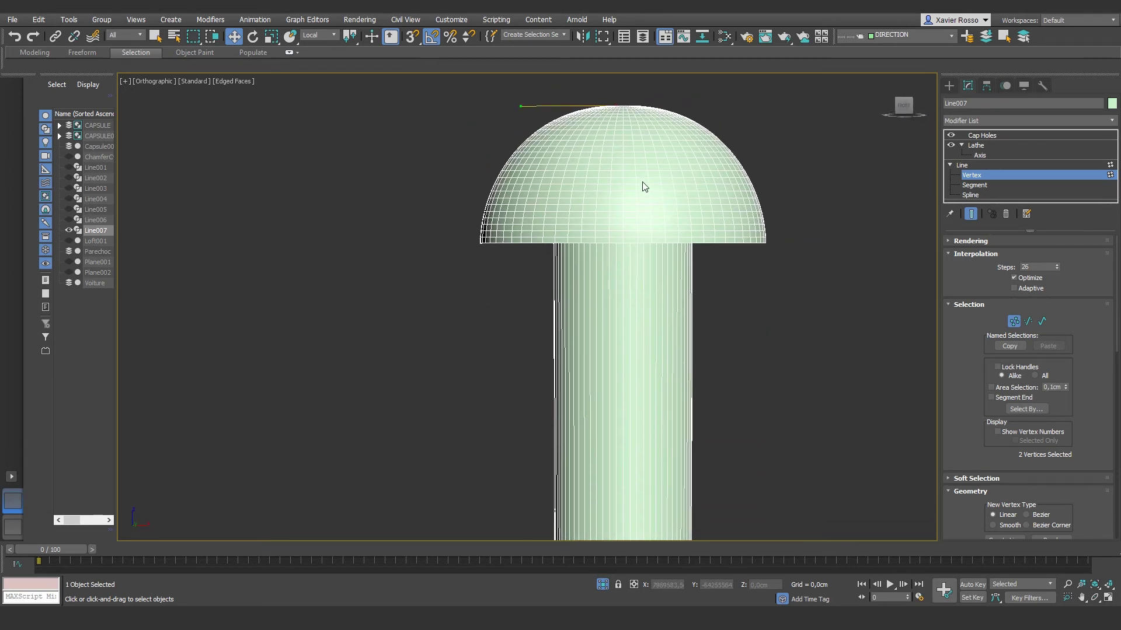
Exit isolation to restore the full scene and inspect the knob's Cap Holes settings.
click(603, 585)
scroll(629, 397, down, 2)
scroll(614, 366, down, 3)
scroll(613, 363, down, 1)
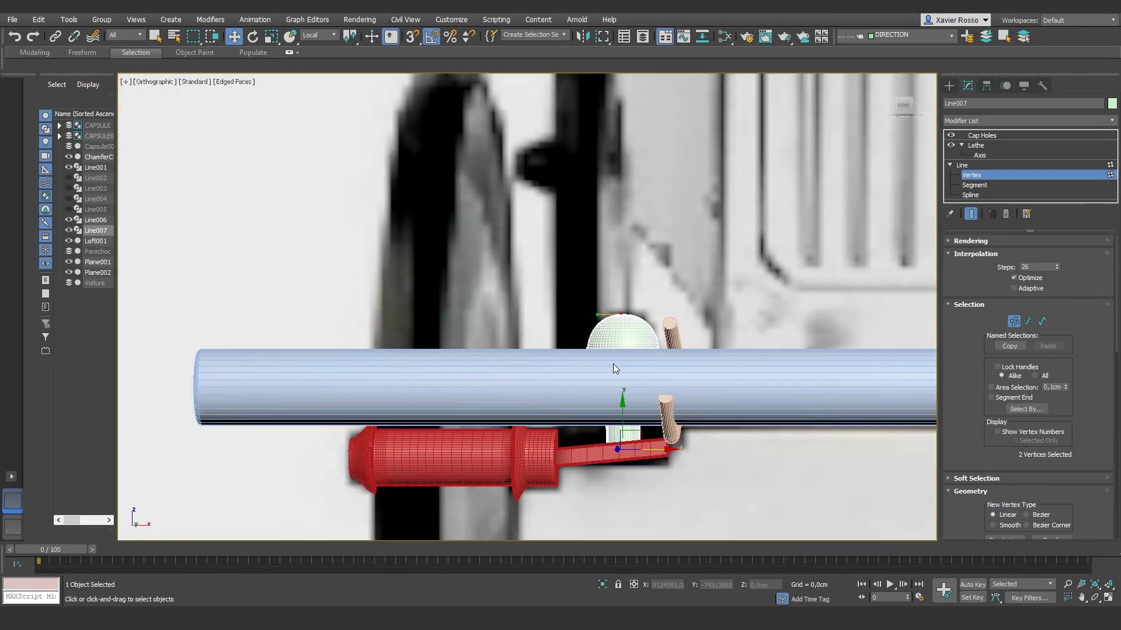
alt+middle_drag(614, 377, 757, 340)
click(981, 135)
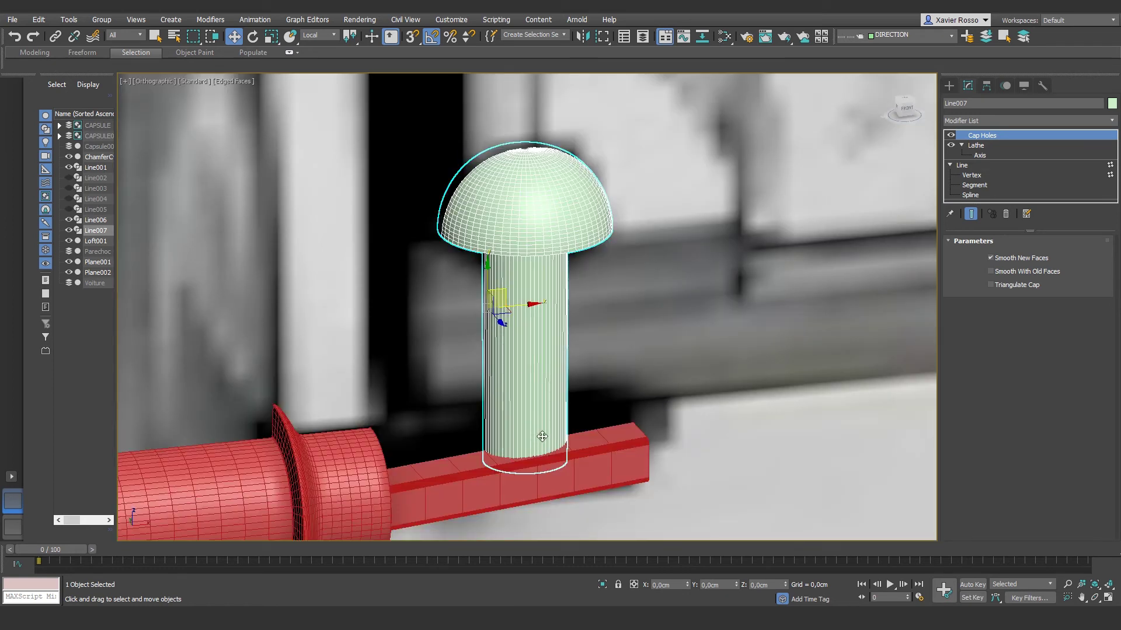
Select the red Loft001 handle together with the knob and frame both in Left view.
ctrl+click(575, 467)
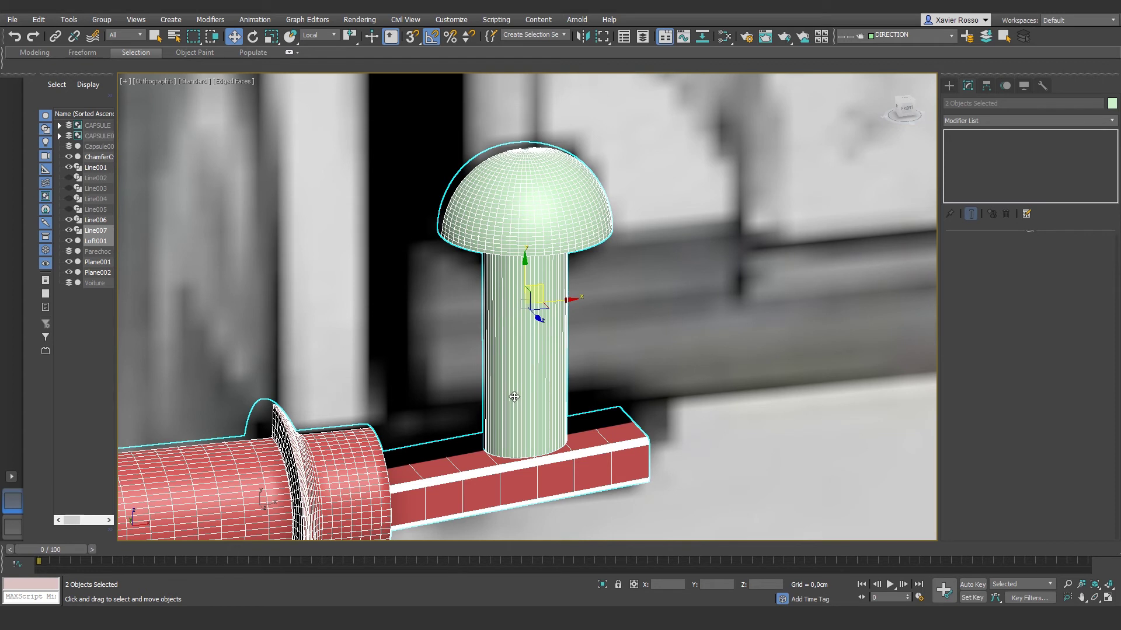
scroll(514, 396, down, 5)
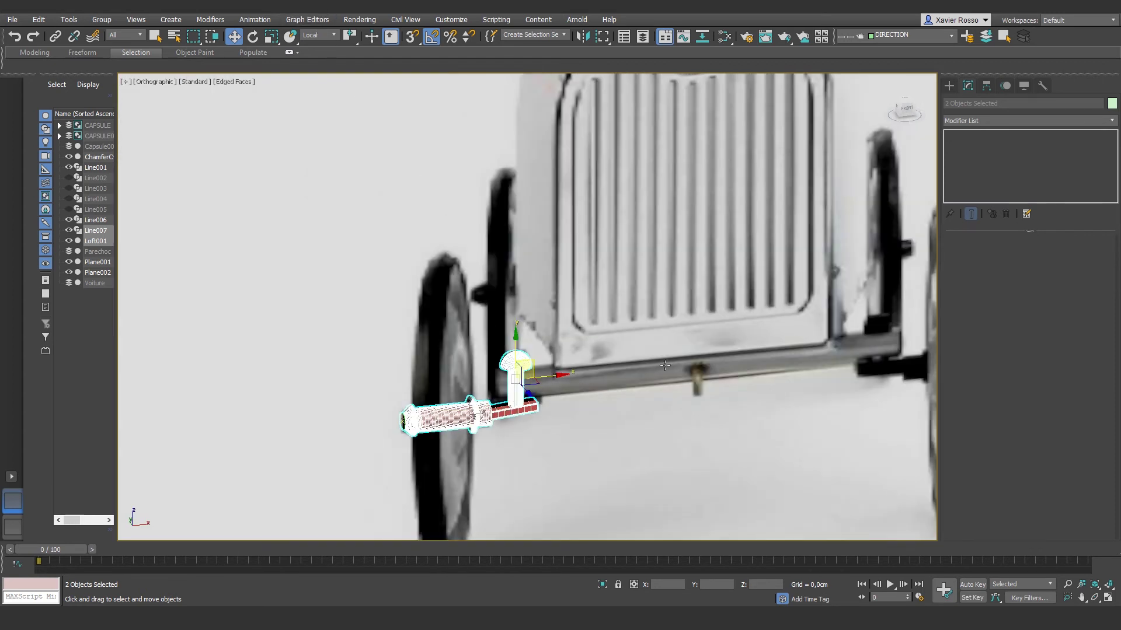
scroll(717, 383, down, 2)
scroll(717, 382, down, 2)
scroll(746, 525, up, 2)
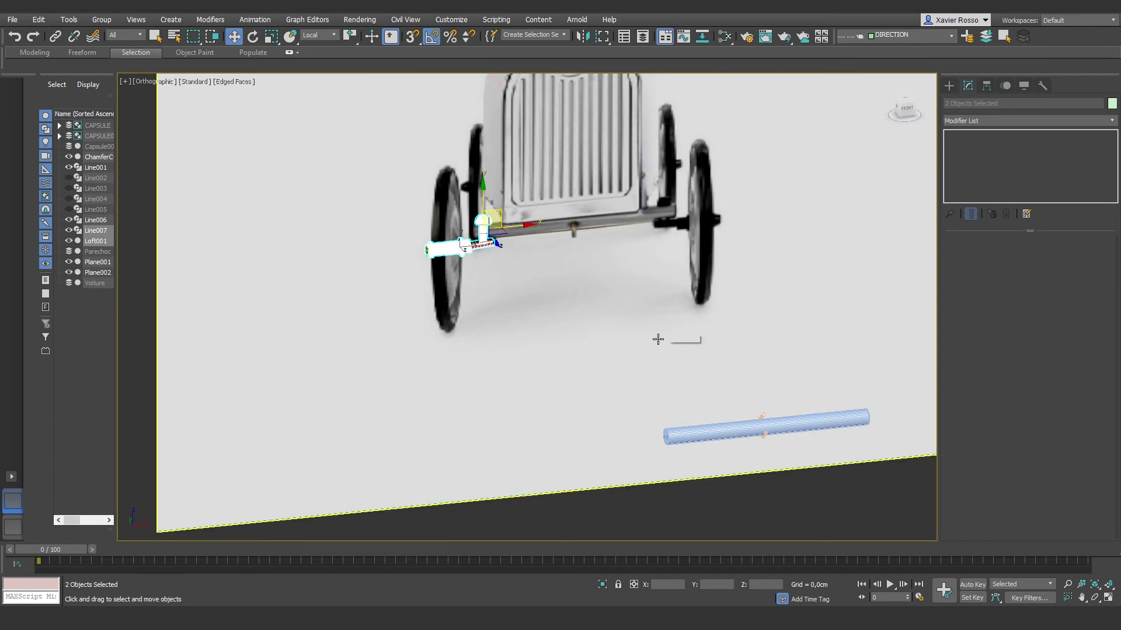
key(l)
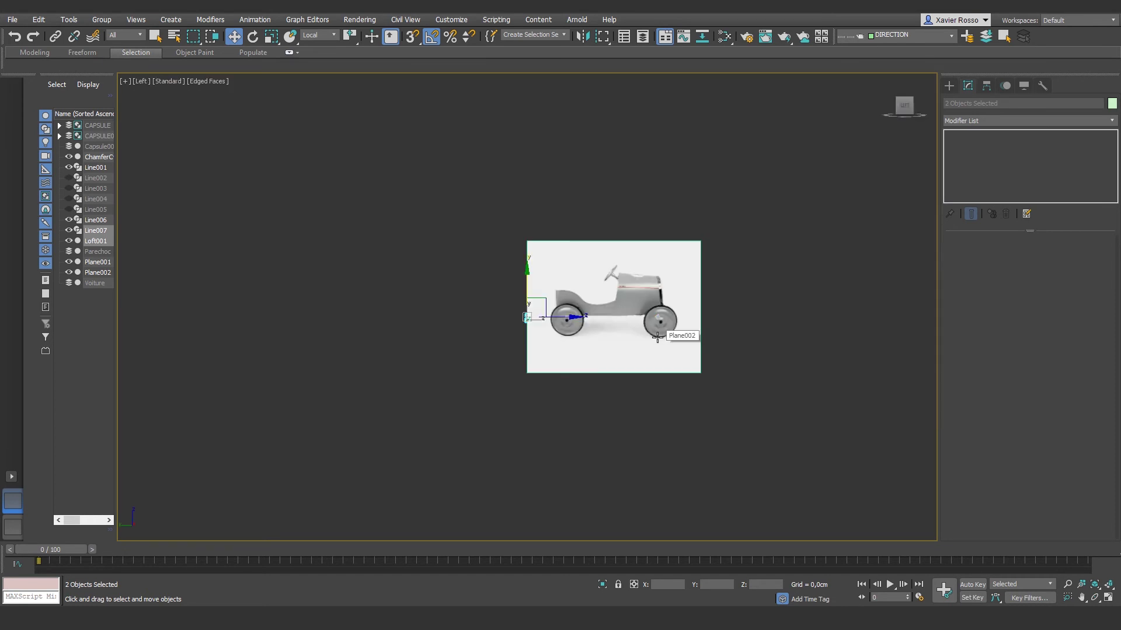
key(z)
middle_drag(646, 385, 335, 305)
scroll(443, 310, down, 5)
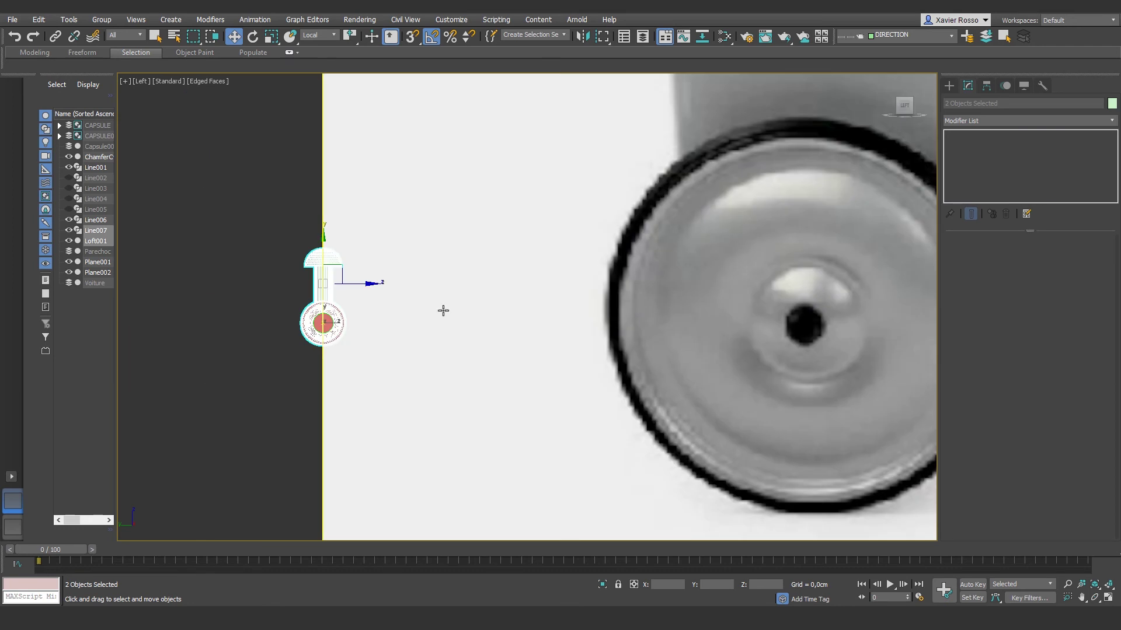
scroll(430, 316, down, 3)
Move the knob and handle together along Z onto the blue axle tube's end.
drag(431, 321, 802, 313)
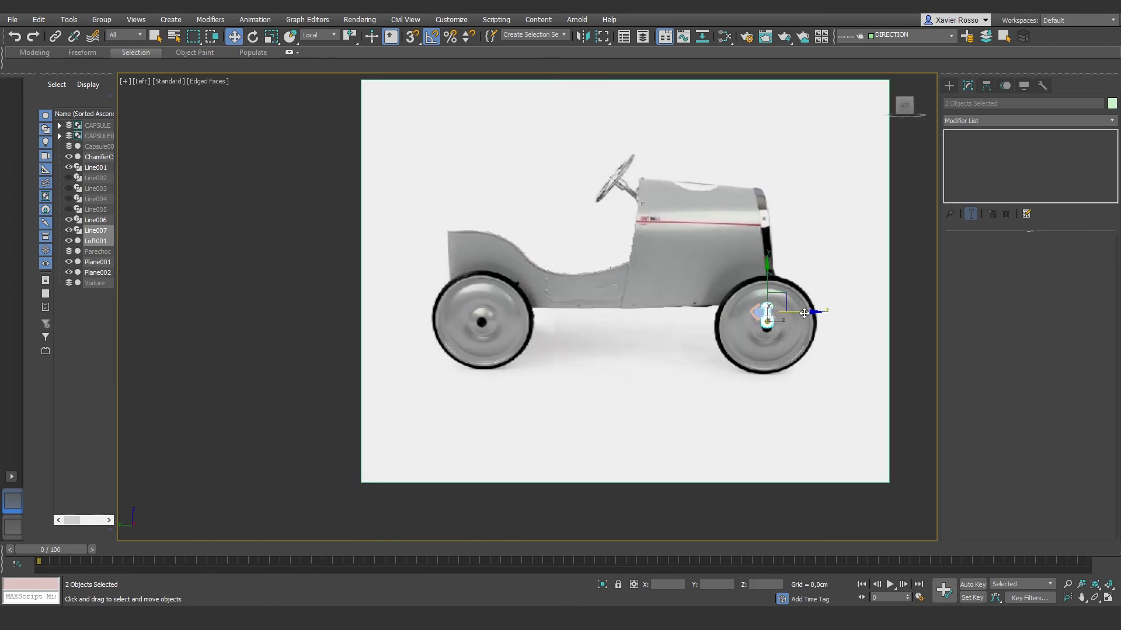
scroll(800, 311, up, 5)
scroll(709, 319, up, 3)
drag(616, 299, 552, 299)
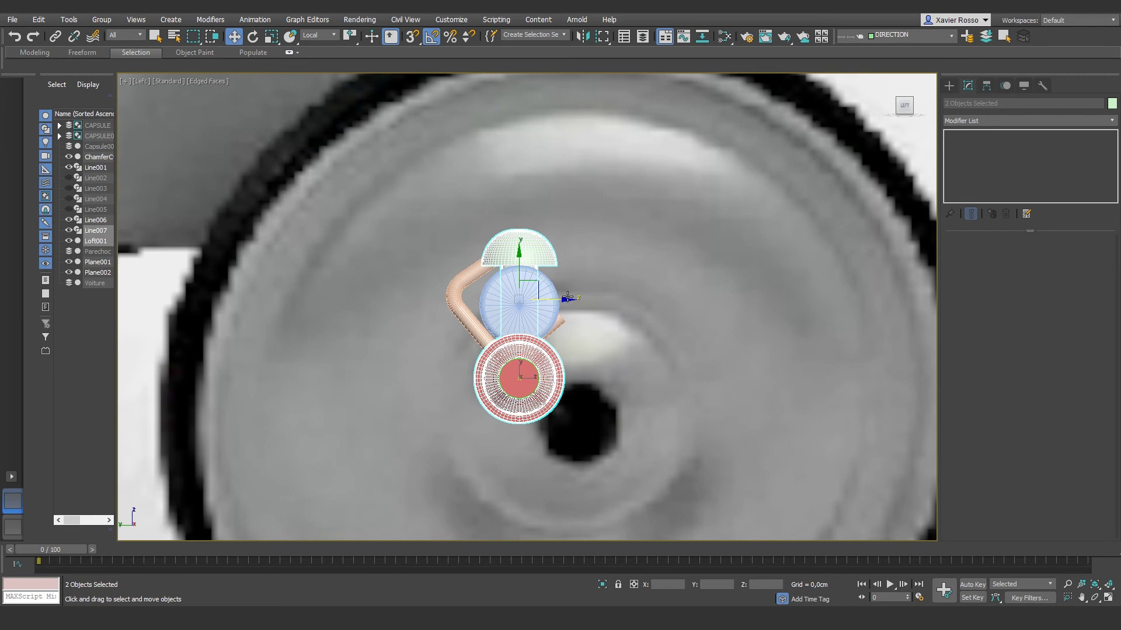
scroll(554, 300, down, 5)
alt+middle_drag(554, 304, 480, 381)
scroll(556, 314, down, 3)
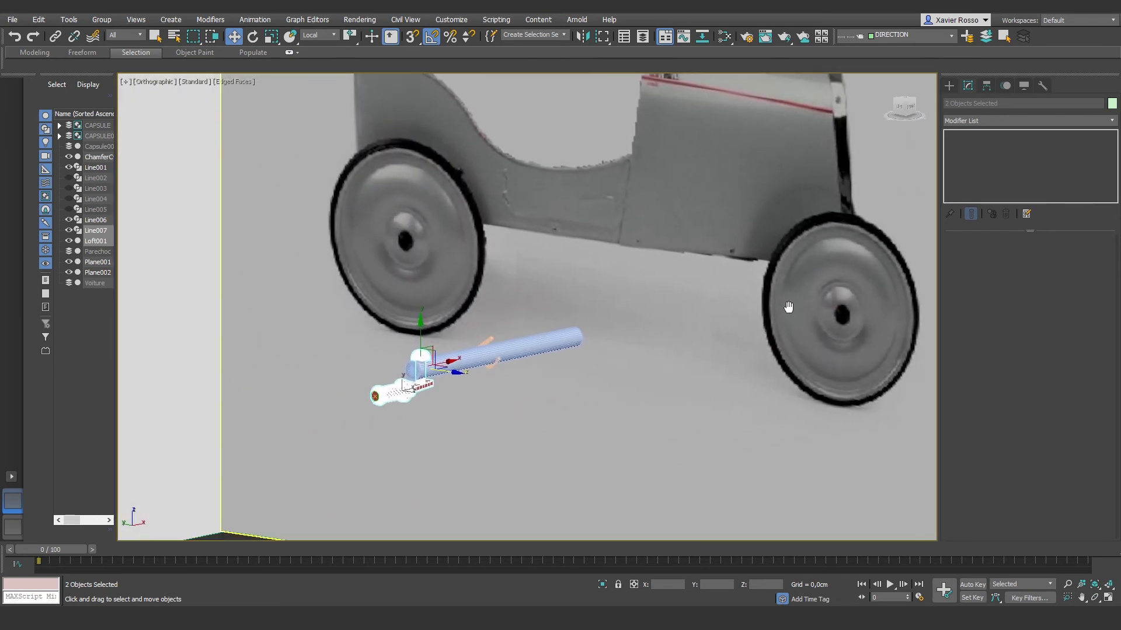
scroll(481, 381, up, 3)
scroll(481, 381, up, 2)
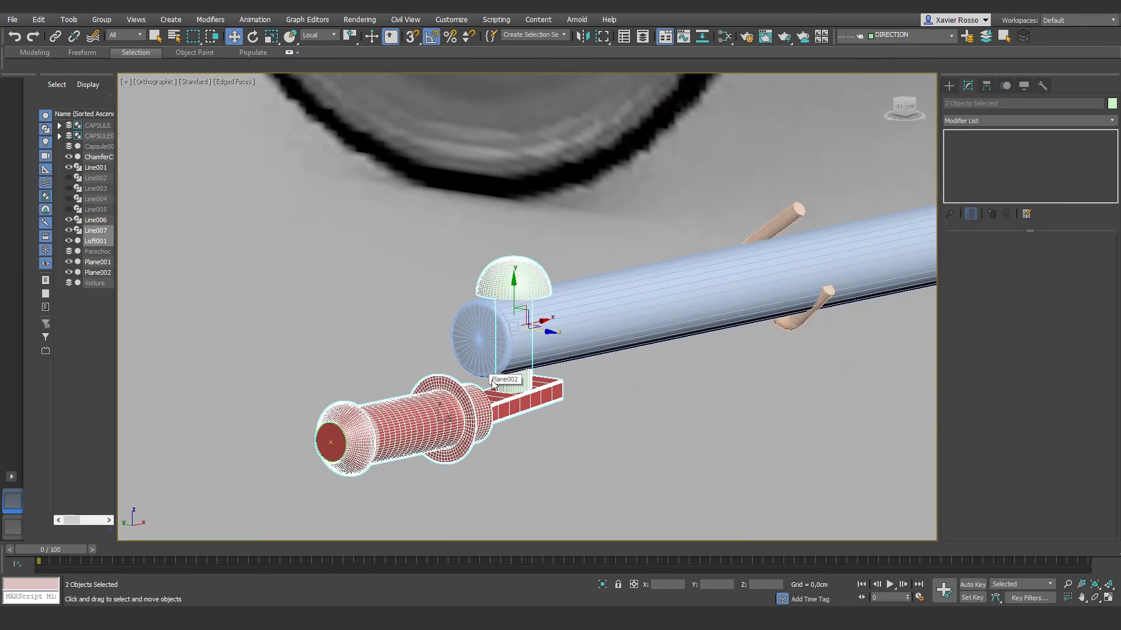
scroll(547, 392, up, 1)
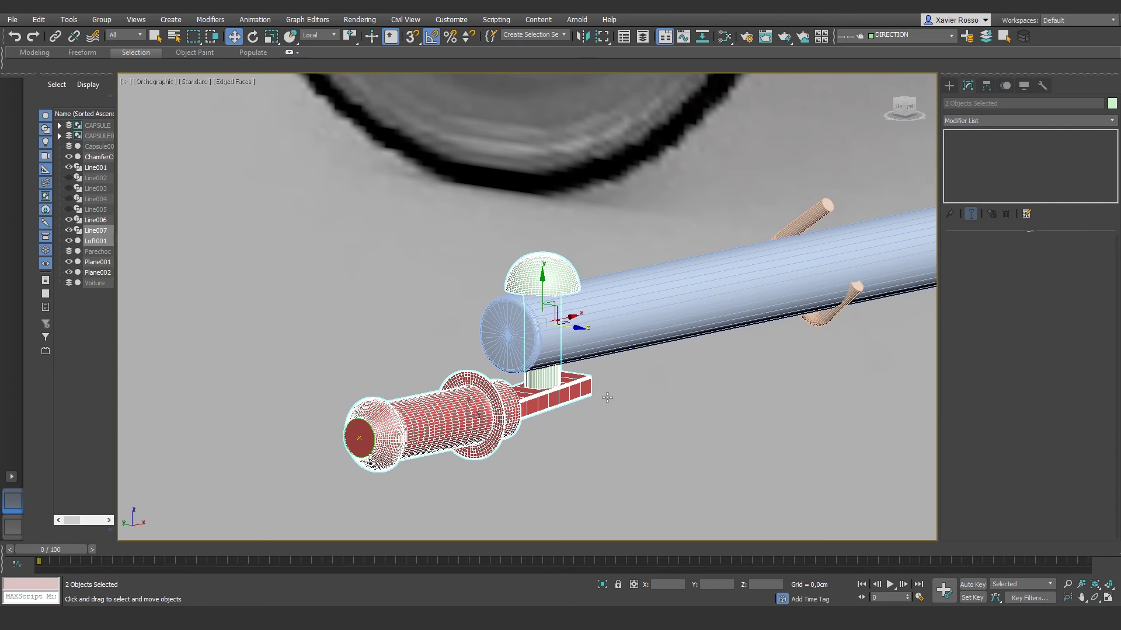
Select Loft001 alone and turn it into a Compound Objects Boolean.
click(552, 380)
click(544, 402)
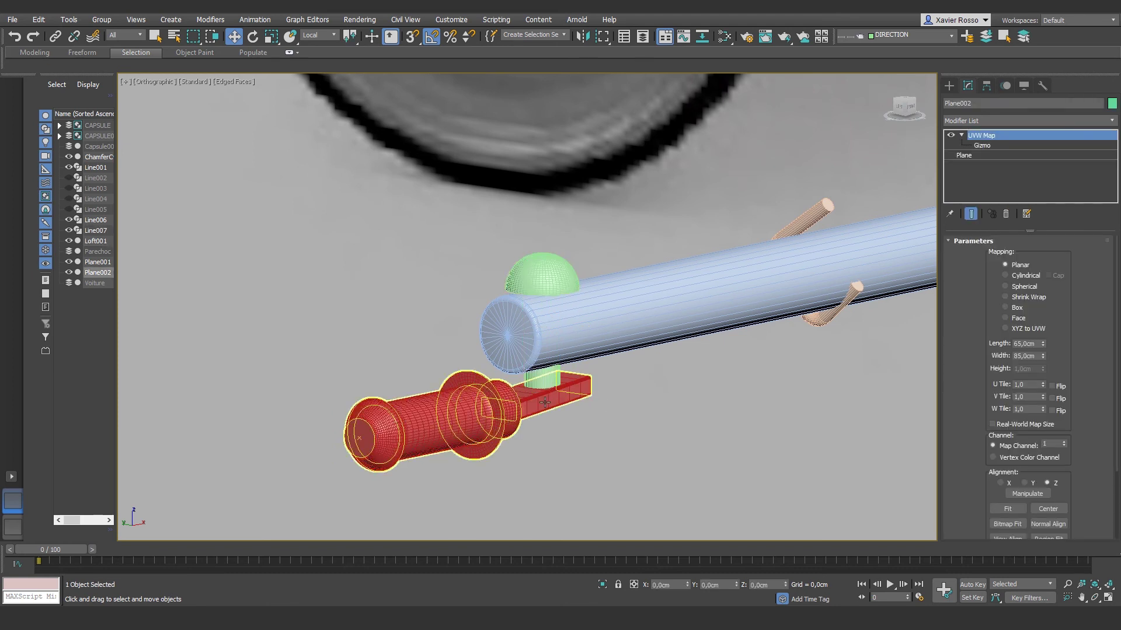
click(948, 87)
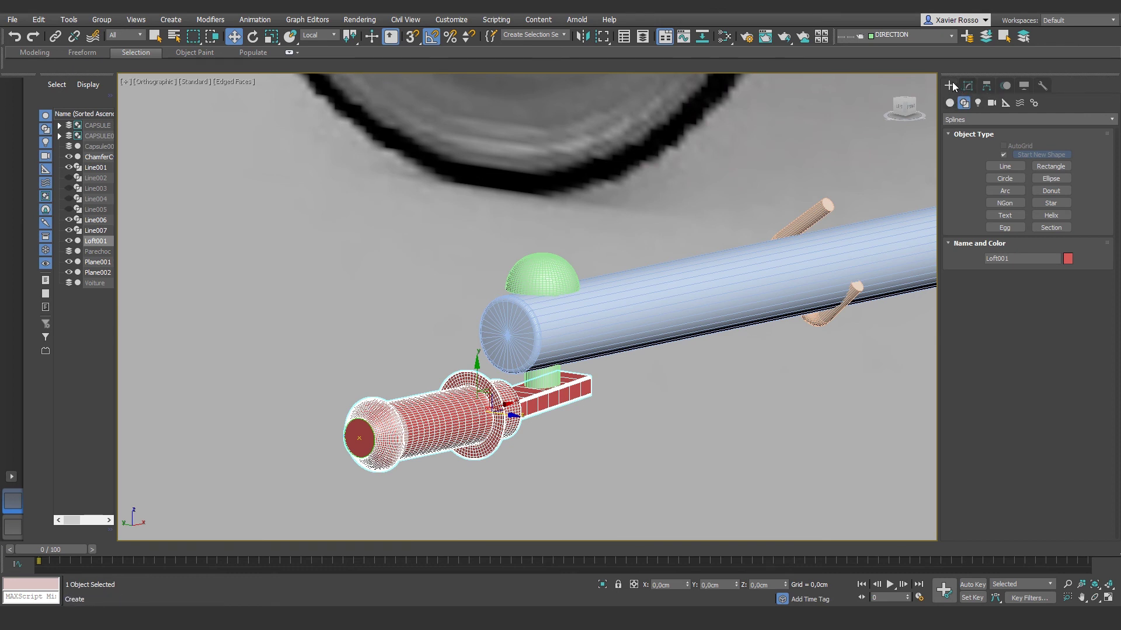
click(949, 103)
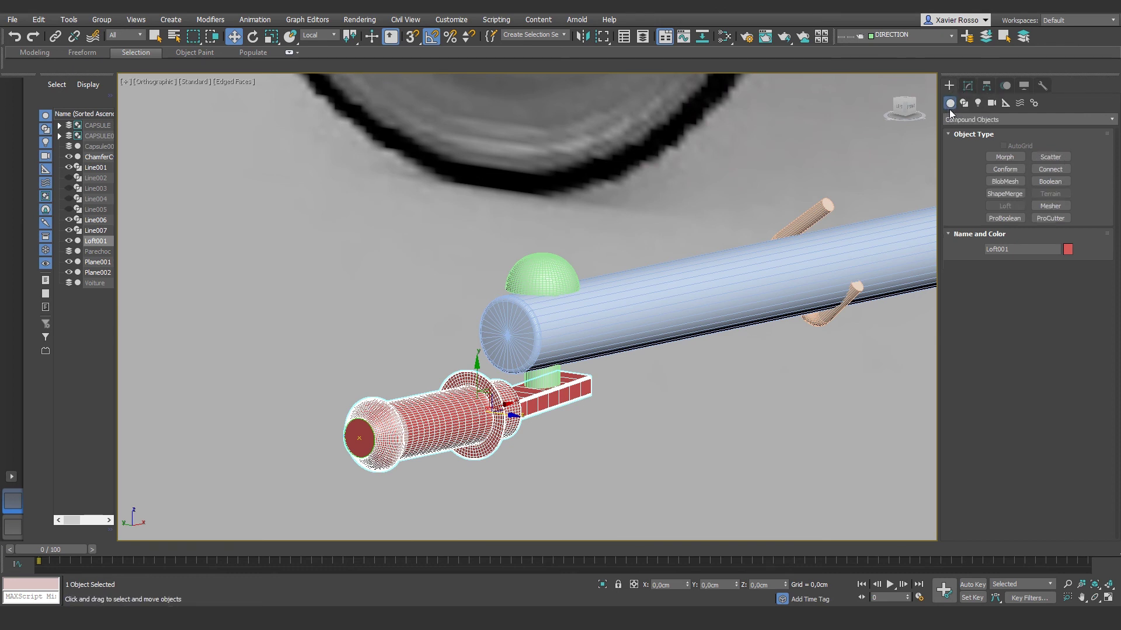
click(958, 121)
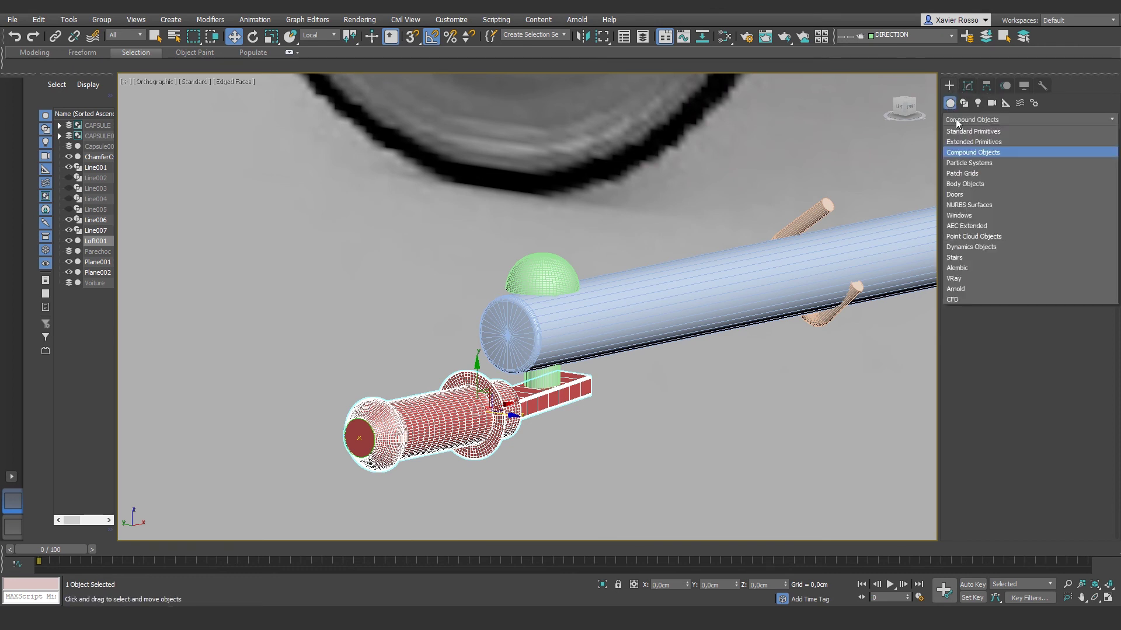
click(961, 154)
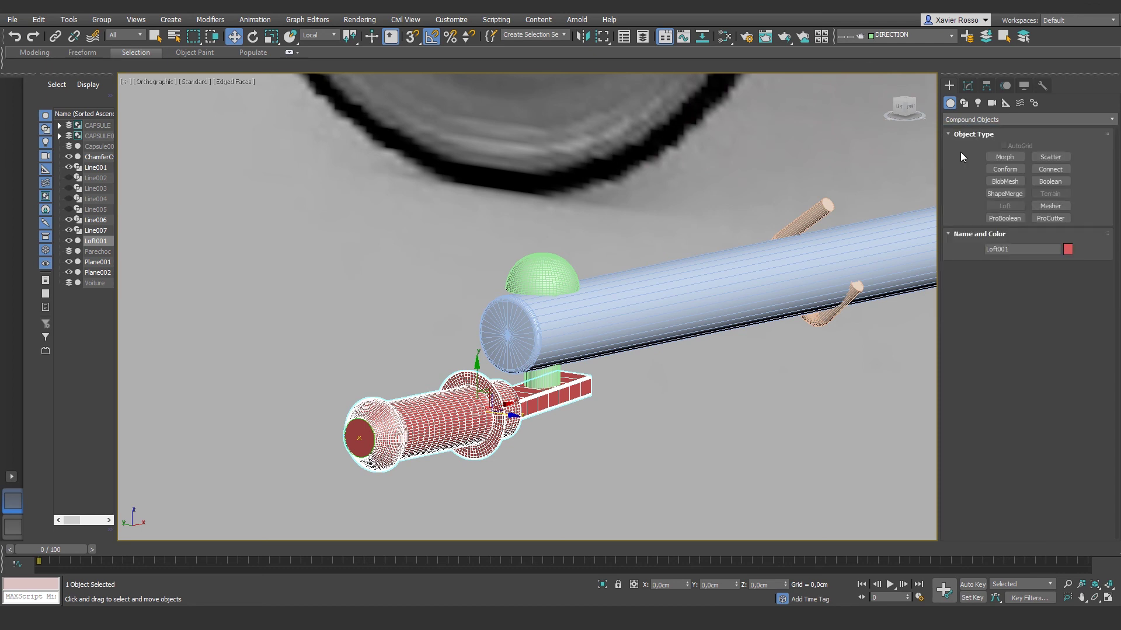
click(1049, 182)
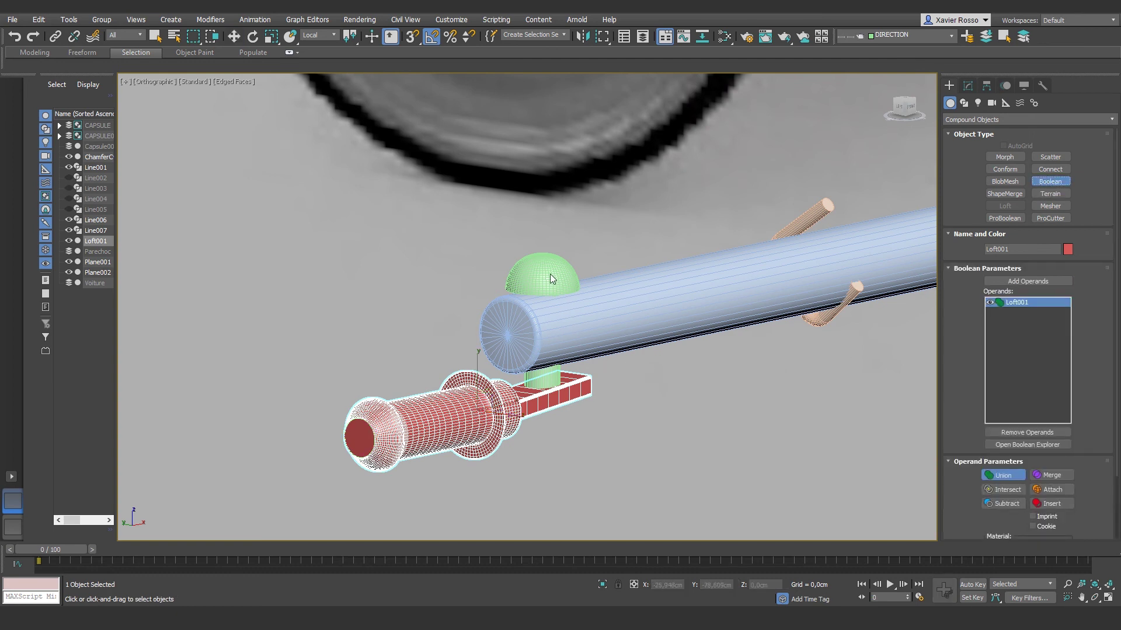
Add Line007 to Loft001's Boolean as a Union operand, then leave Boolean mode.
click(1017, 283)
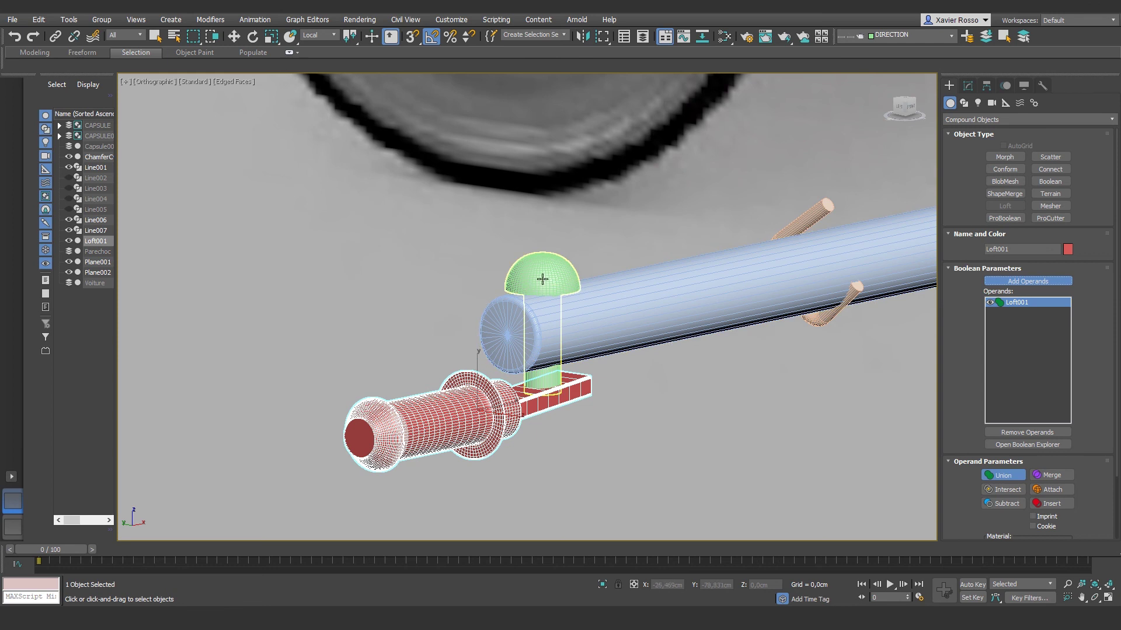
click(543, 304)
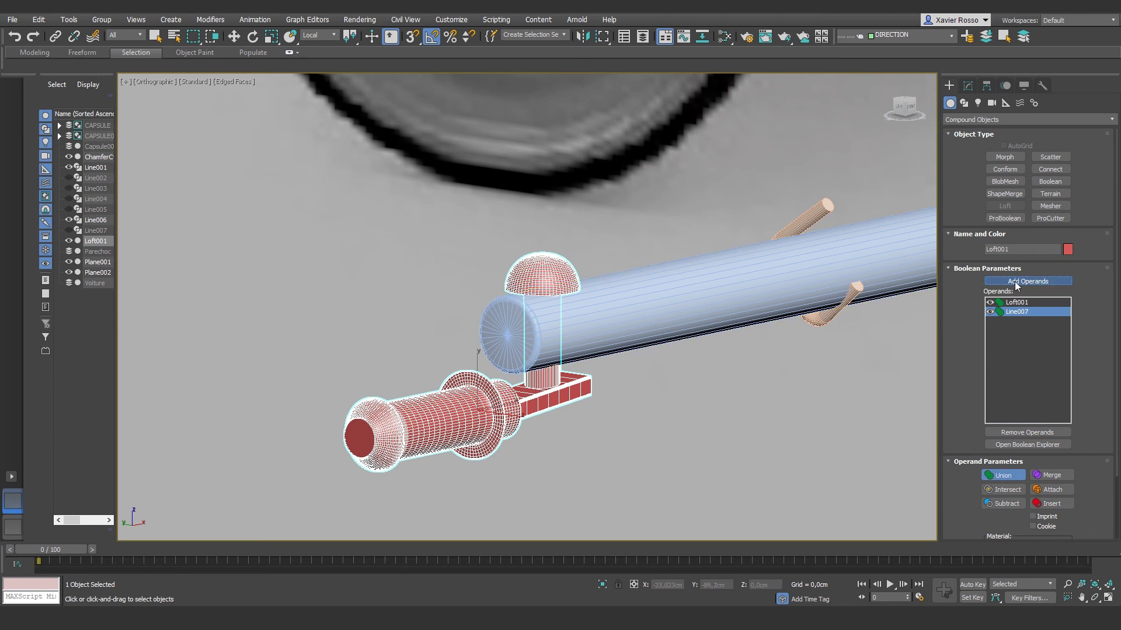
key(w)
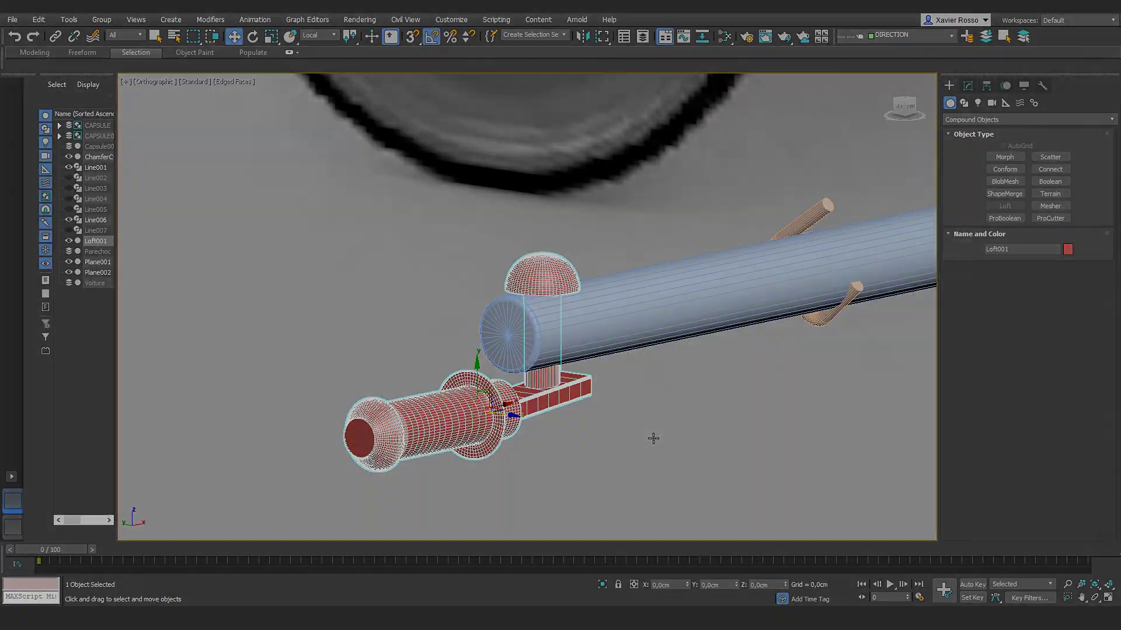